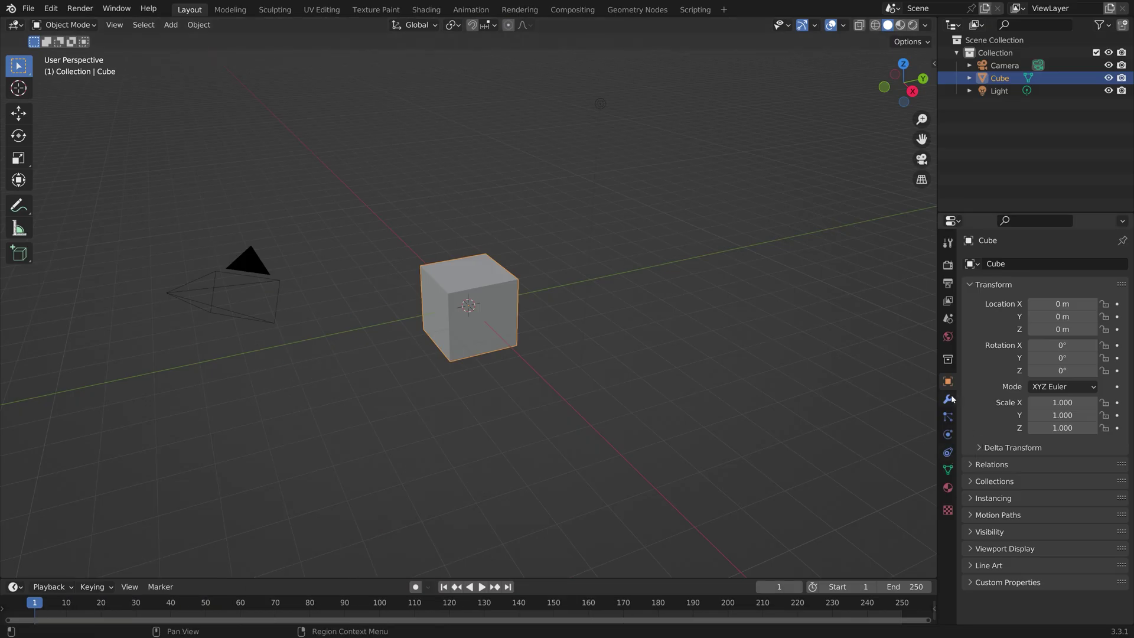
Add a Subdivision Surface modifier to the cube, raise its viewport level, and apply the modifier.
click(947, 399)
click(988, 263)
click(880, 497)
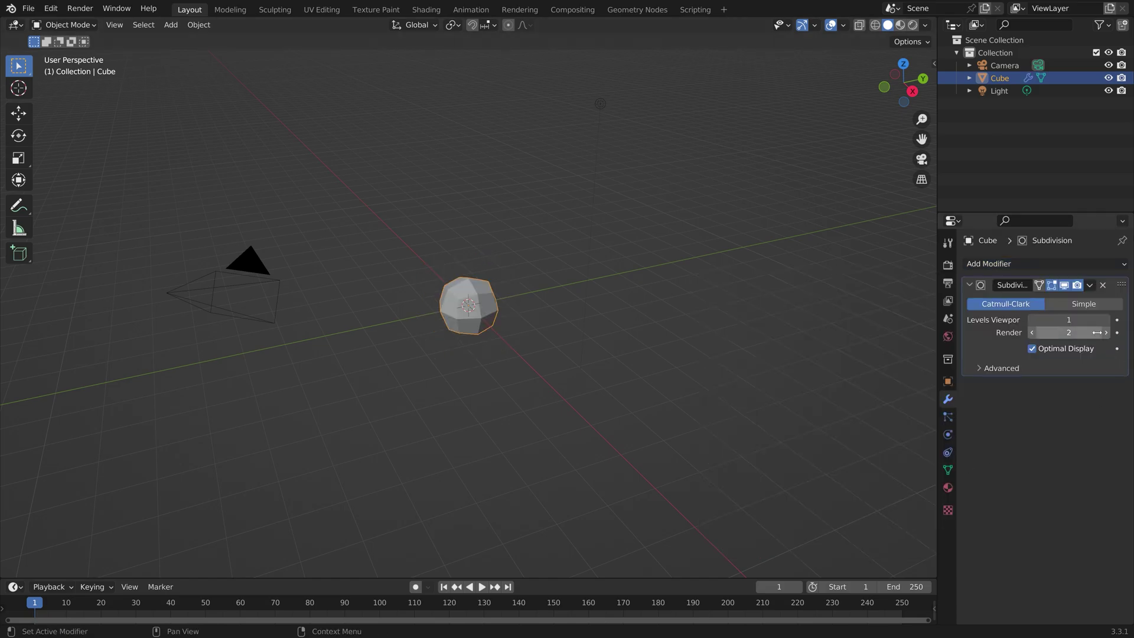
drag(1106, 319, 1132, 319)
click(1088, 285)
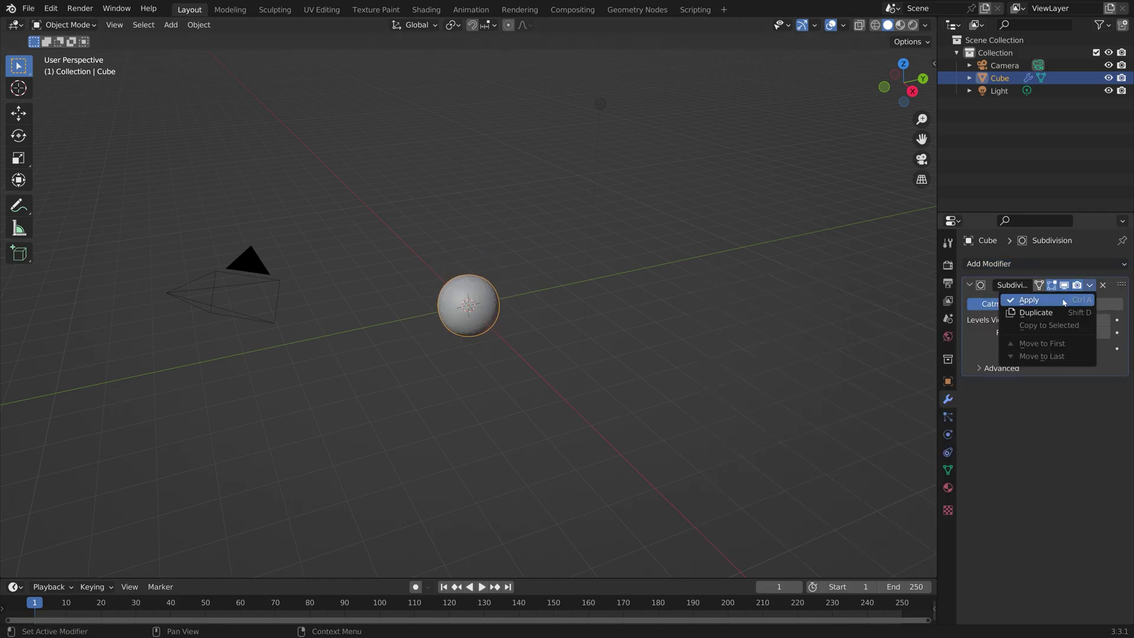
click(1063, 302)
Convert the whole subdivided cube mesh into a perfect sphere with To Sphere in Edit Mode, and return to Object Mode.
key(Tab)
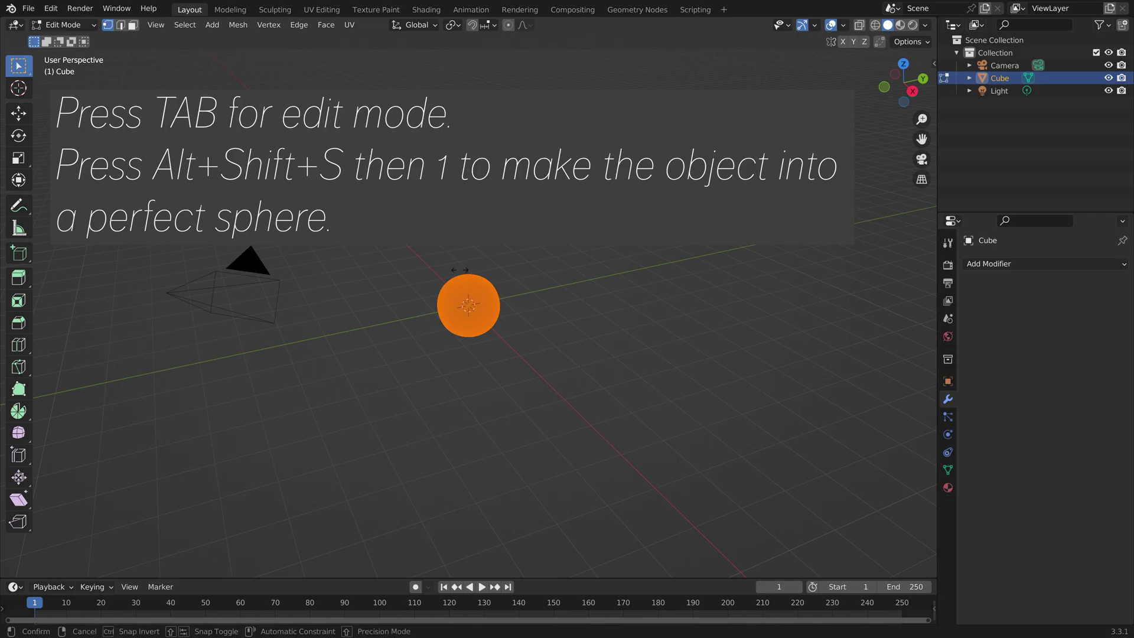
key(alt+shift+s)
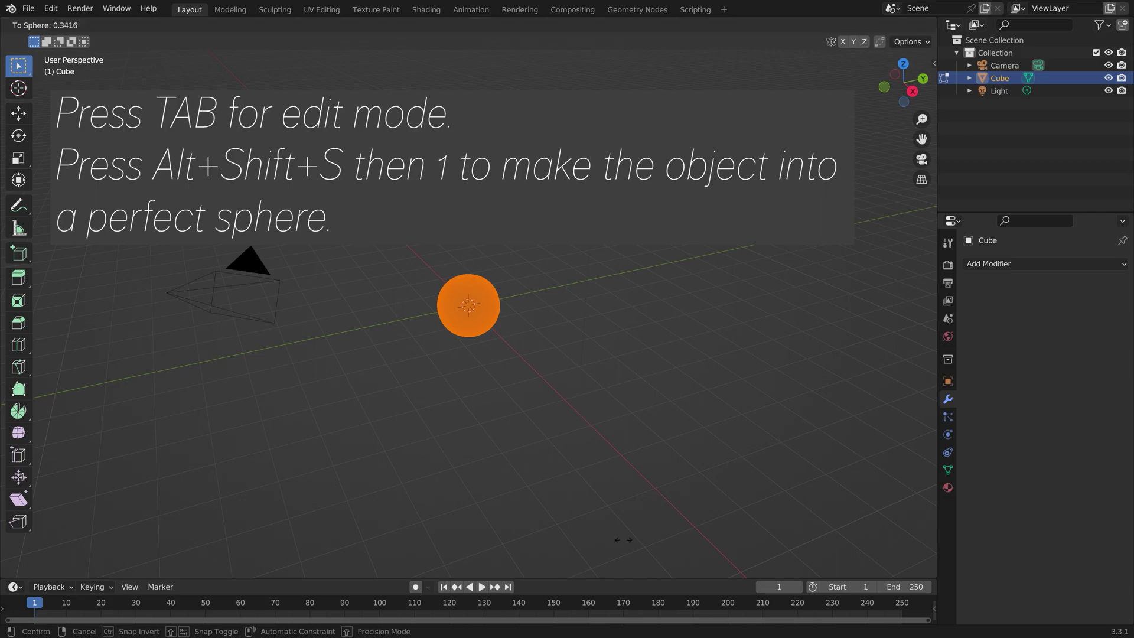
click(246, 223)
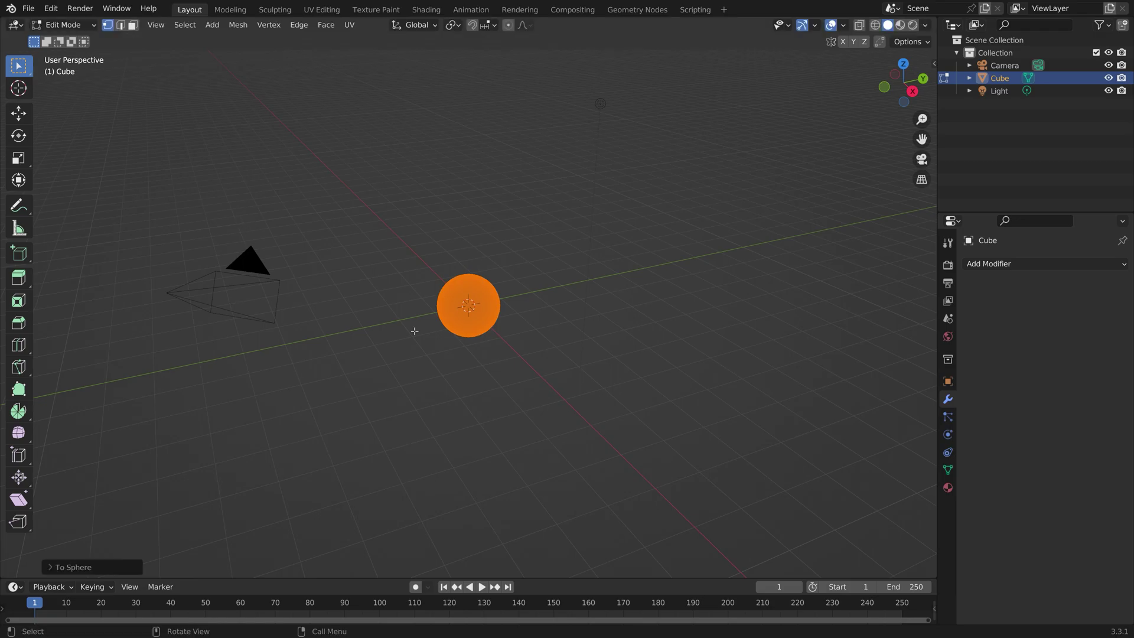
key(Tab)
Apply Shade Smooth to the sphere.
scroll(446, 274, up, 7)
middle_drag(453, 347, 532, 311)
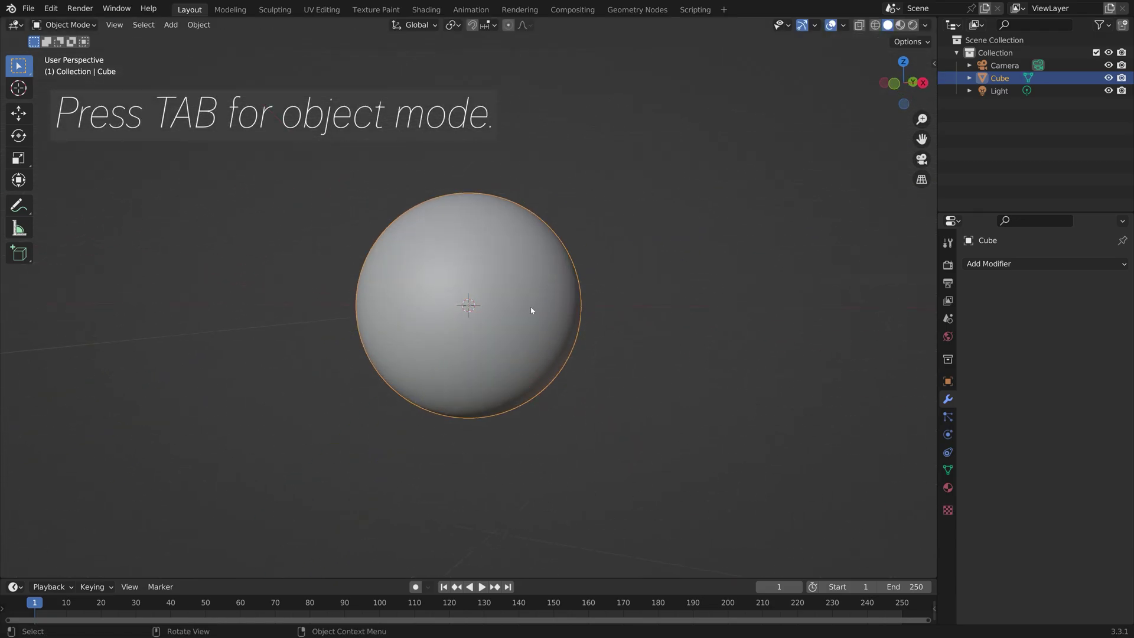
click(199, 24)
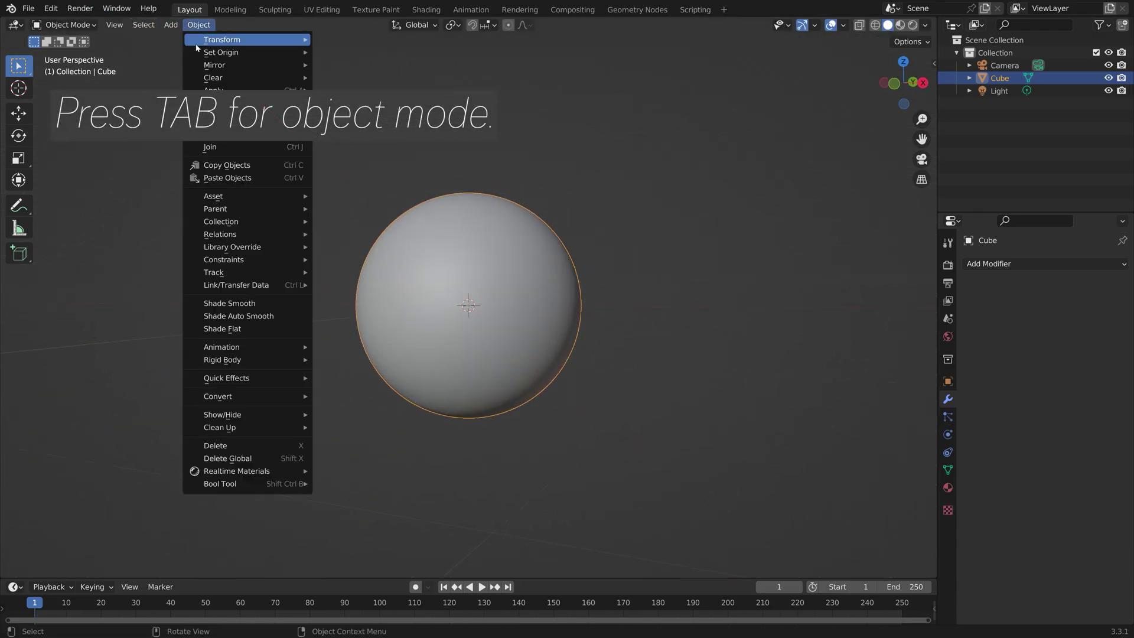
click(244, 310)
middle_drag(584, 325, 623, 314)
Save the scene as a new file named Tut.
click(28, 9)
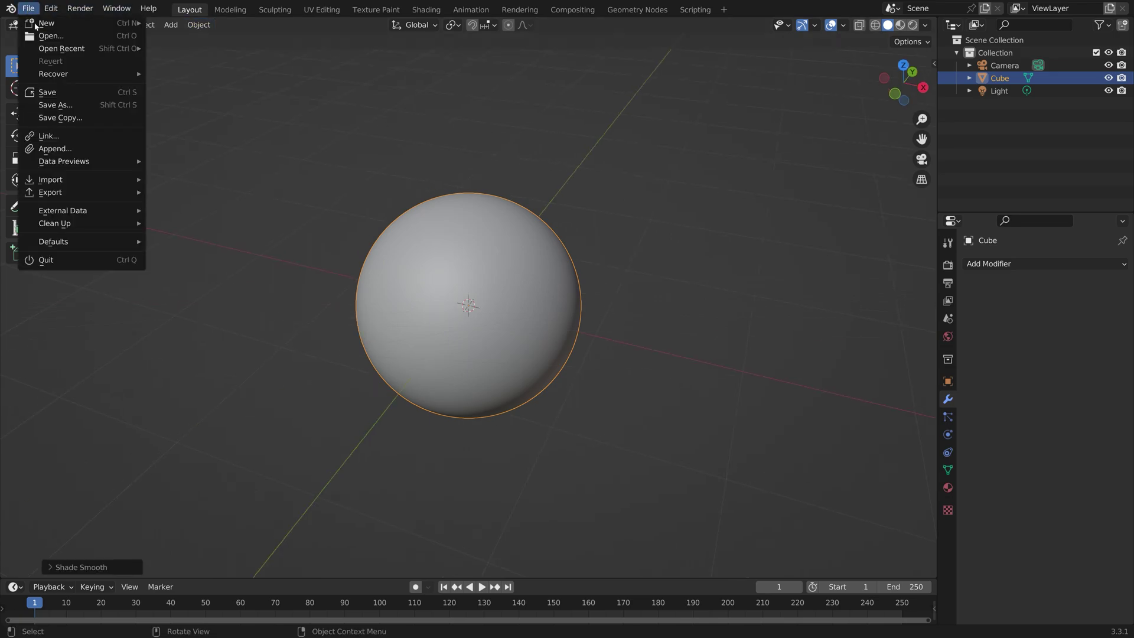
click(56, 105)
click(477, 484)
text(Tut)
key(Return)
key(Return)
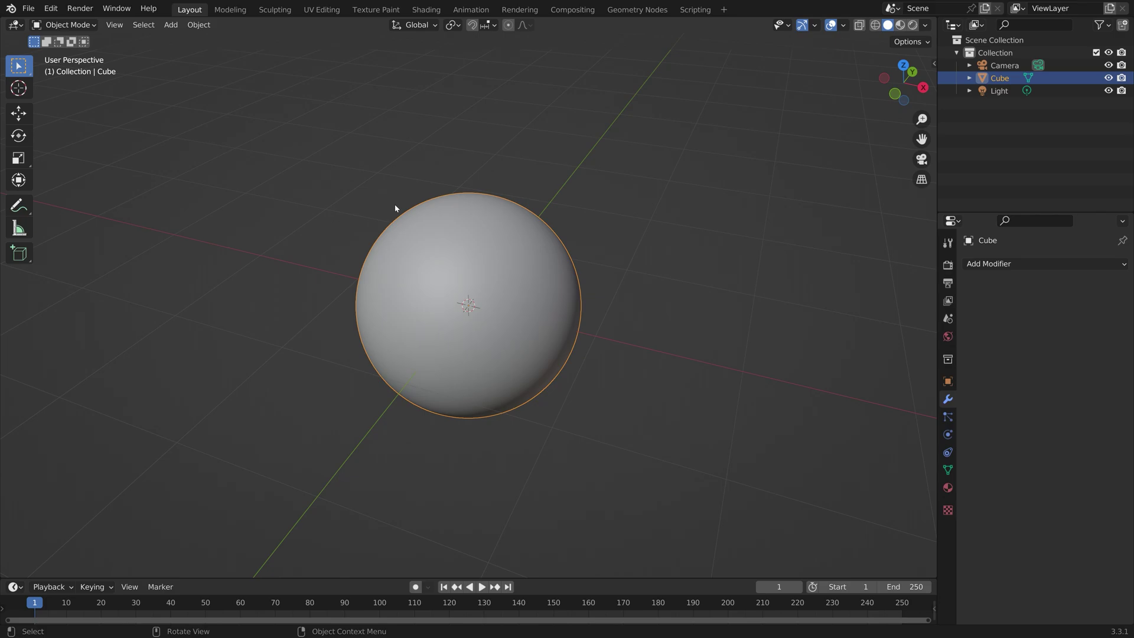
Give the sphere Collision physics and set its particle friction to 0.489.
click(948, 433)
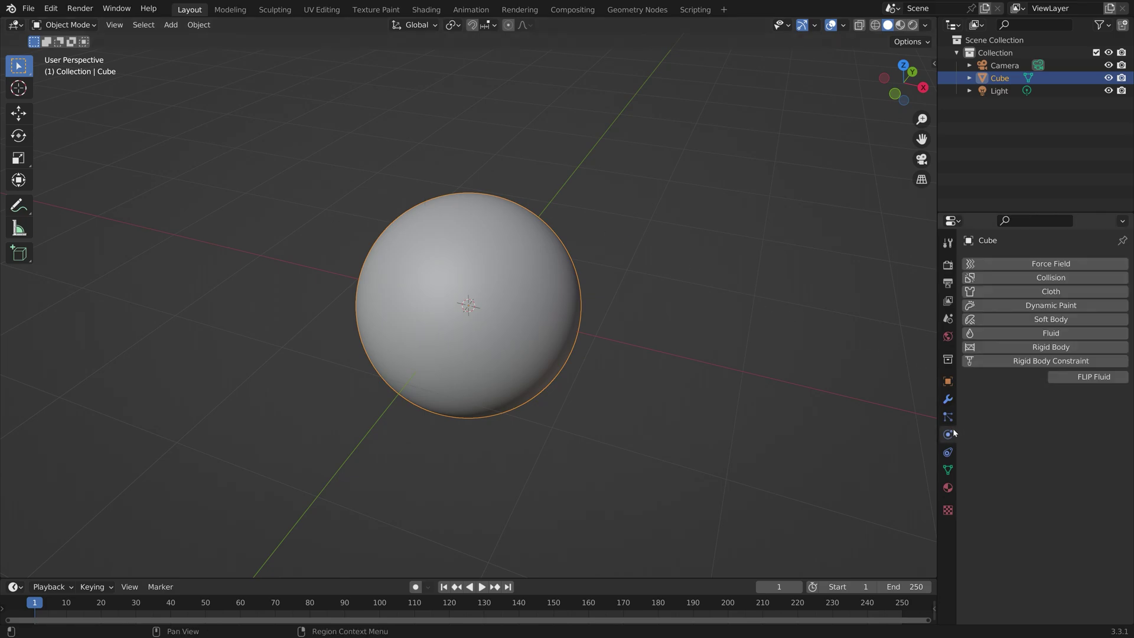
click(1044, 277)
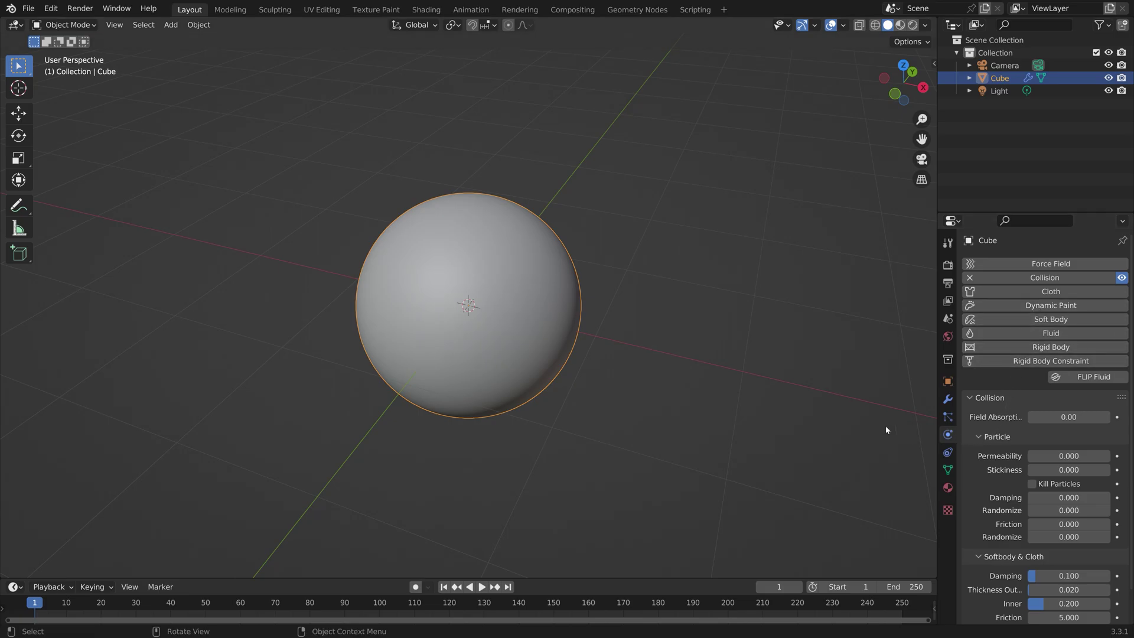
drag(1068, 524, 1092, 523)
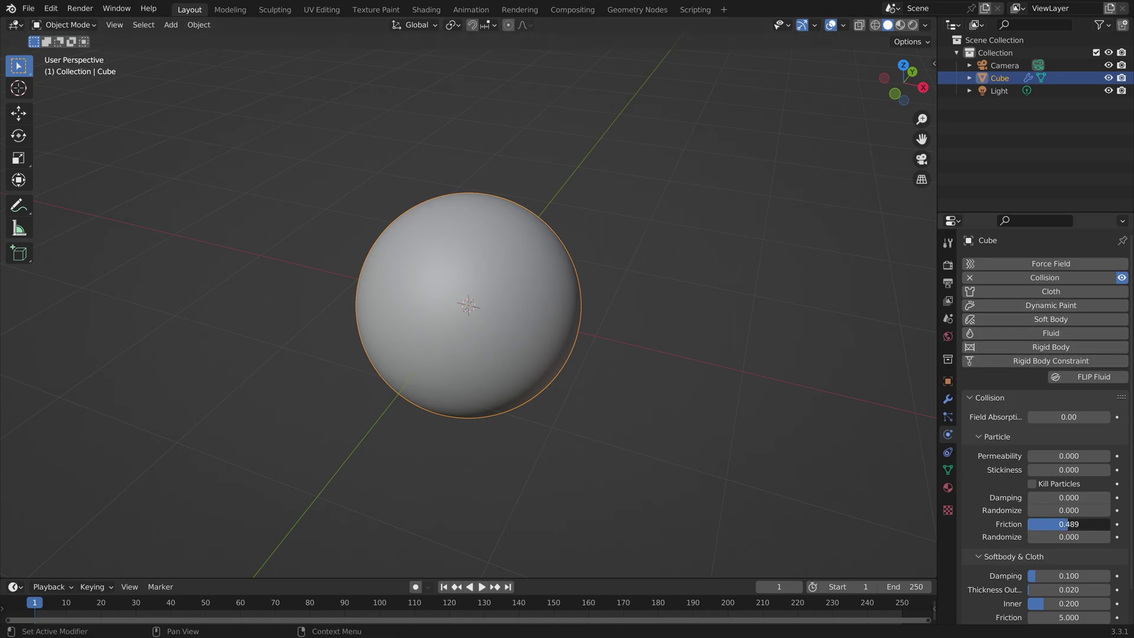
Add a plane mesh and rotate it 90° about the global Y axis so it stands upright.
scroll(511, 240, down, 4)
key(shift+a)
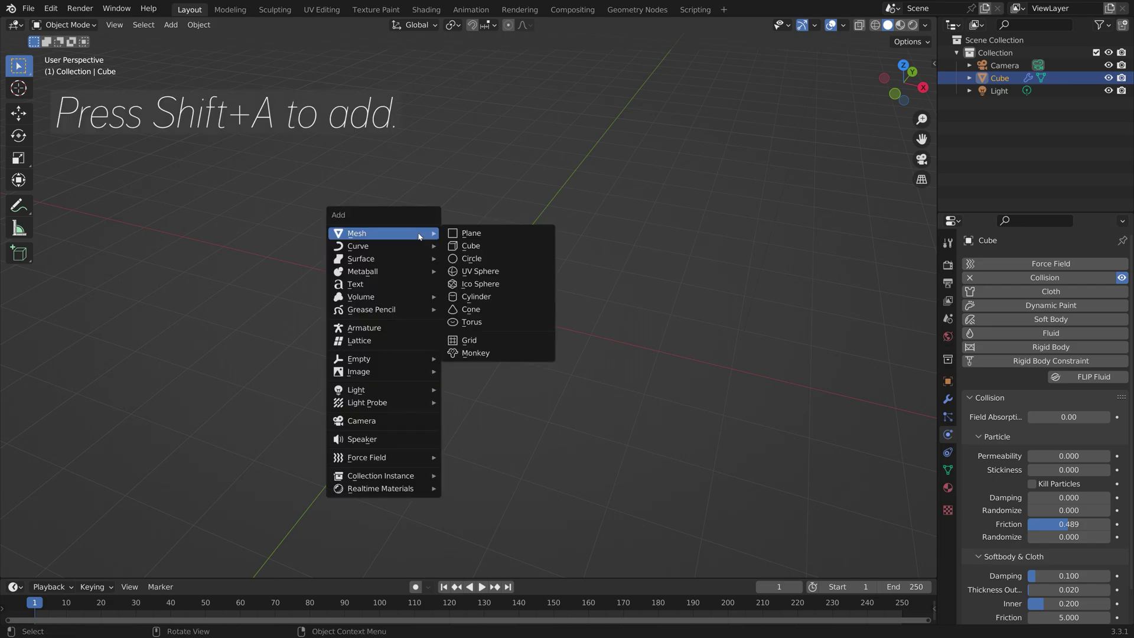
click(538, 235)
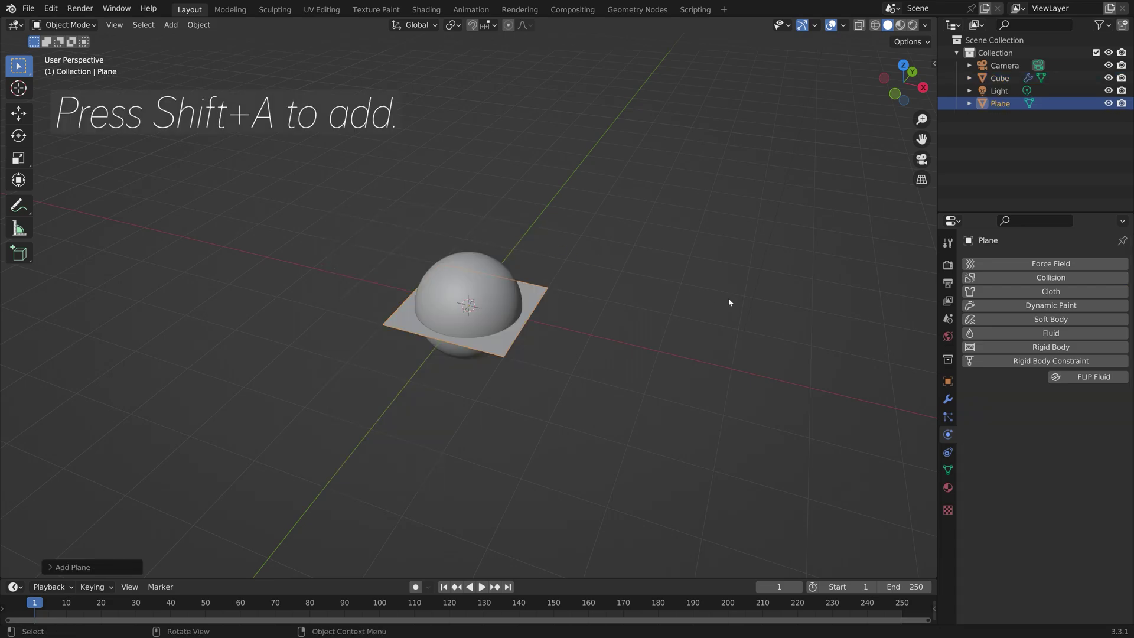
key(r)
key(y)
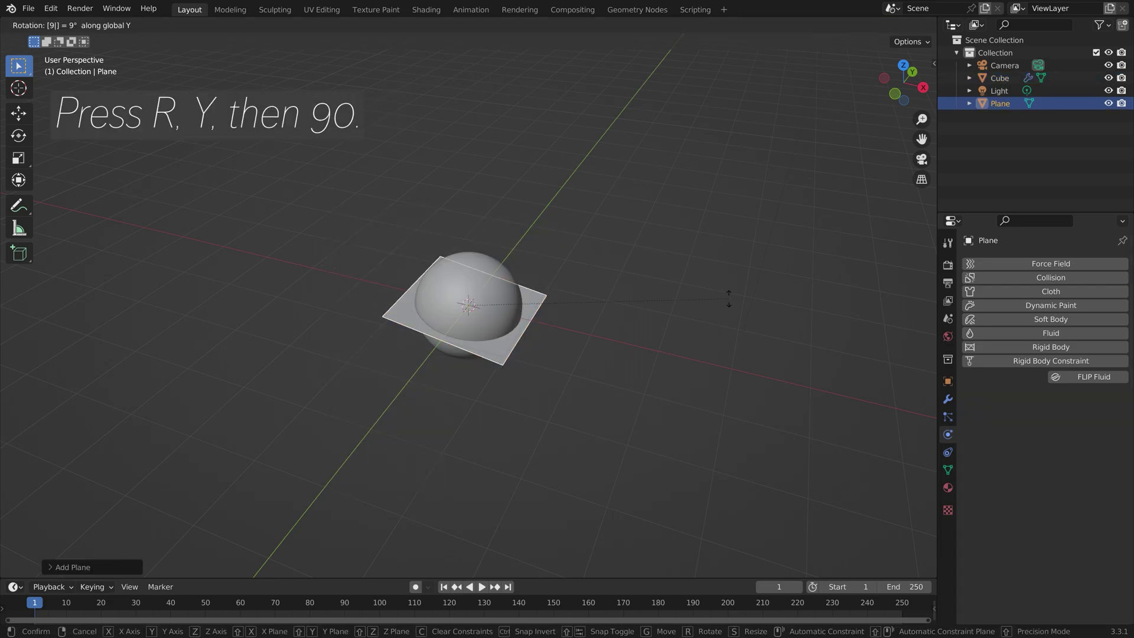
key(9)
key(0)
key(Return)
Move the upright plane along the negative X axis clear of the sphere, and scale it up to well over the sphere's size.
key(g)
key(x)
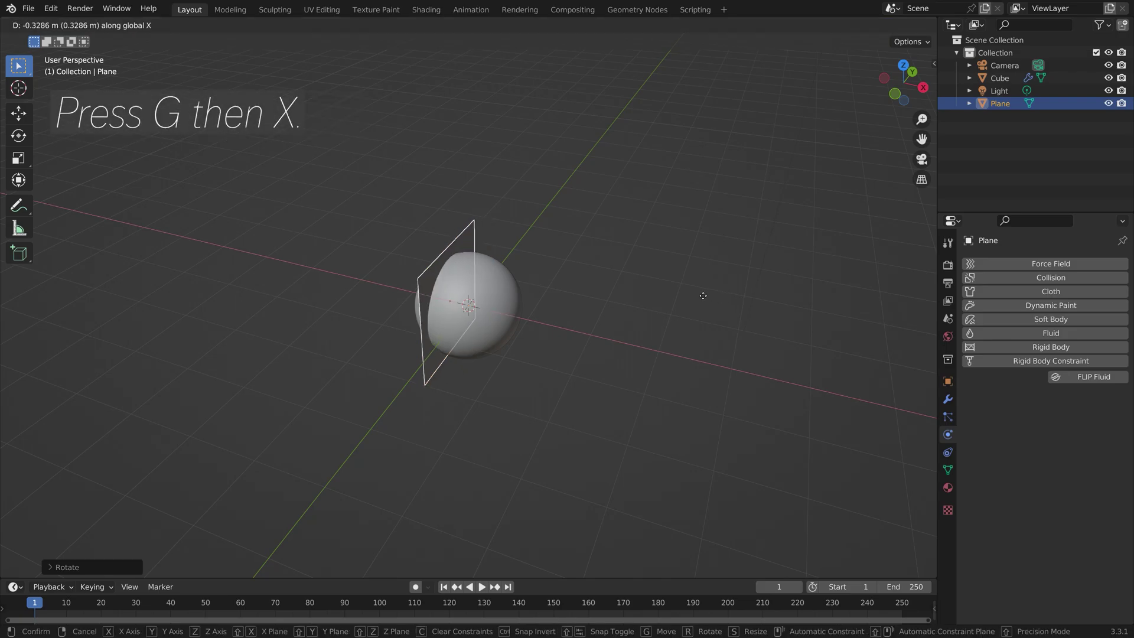
click(558, 281)
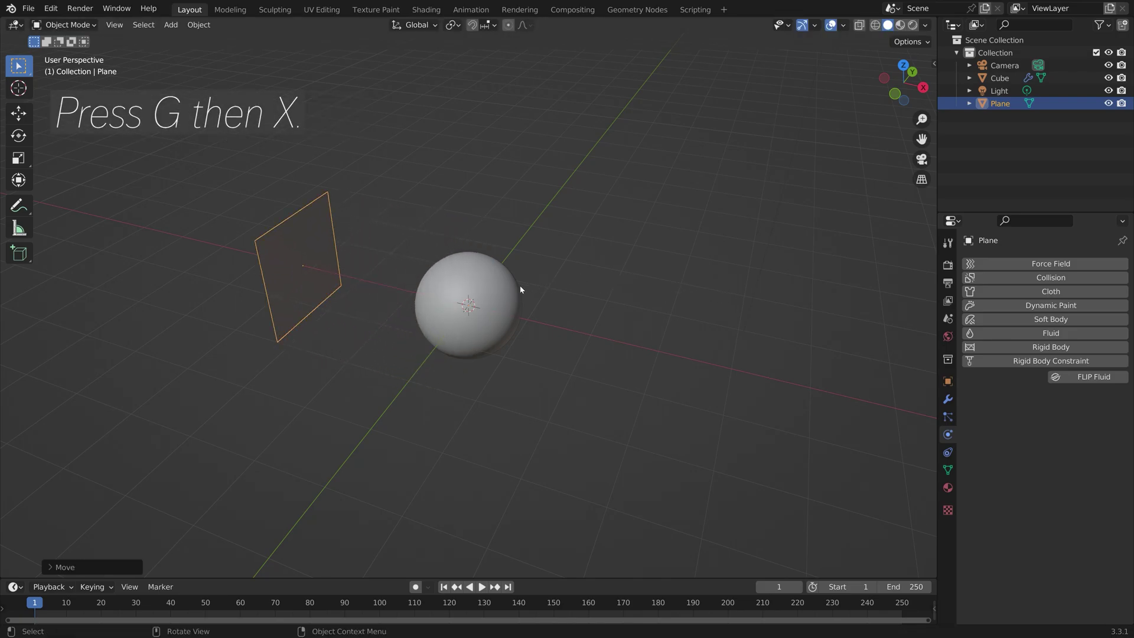
key(s)
click(752, 95)
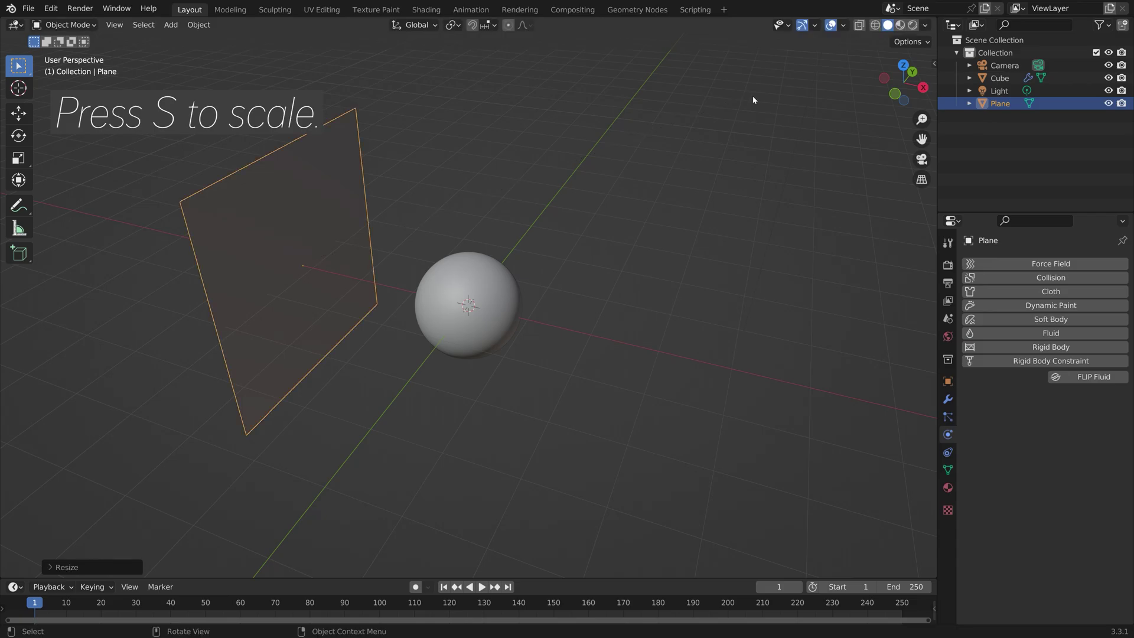
Stretch the plane along the global Z axis by a factor of about 1.27, and apply its scale.
middle_drag(752, 96, 529, 253)
key(s)
key(z)
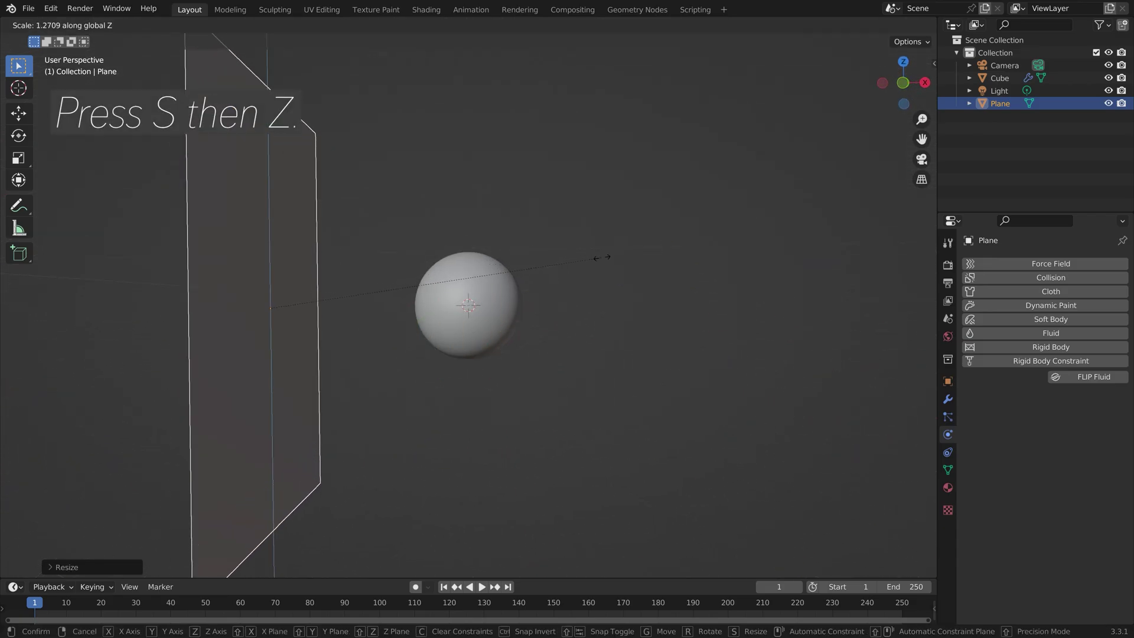
click(600, 259)
key(ctrl+a)
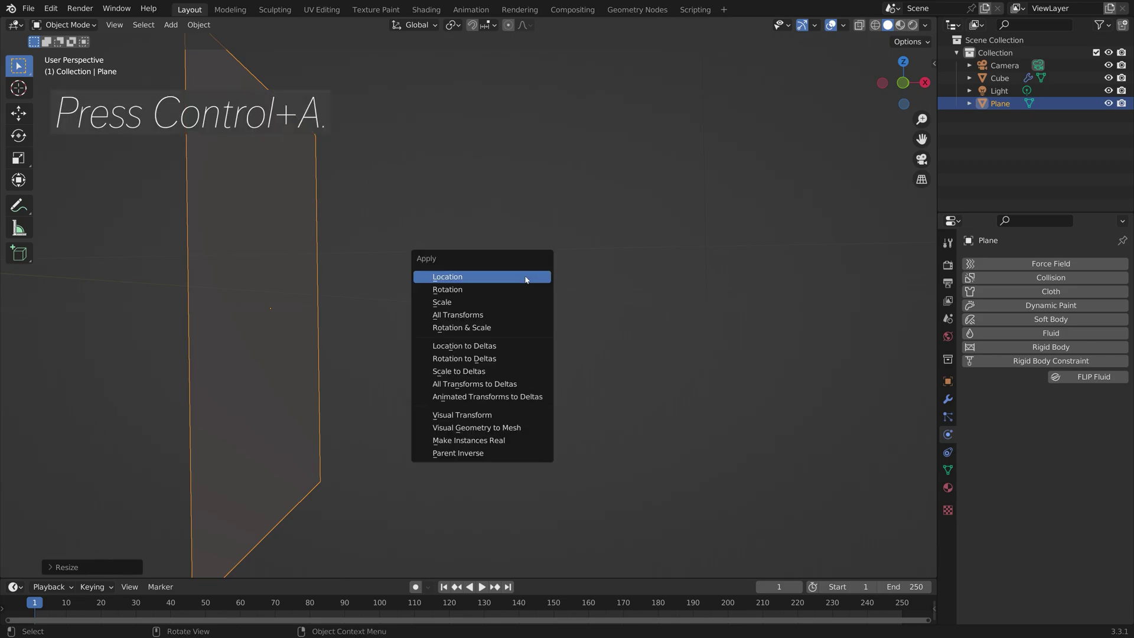
click(513, 302)
Subdivide the whole plane repeatedly in Edit Mode into a dense grid, using 3 cuts for the last subdivision.
middle_drag(503, 328, 470, 336)
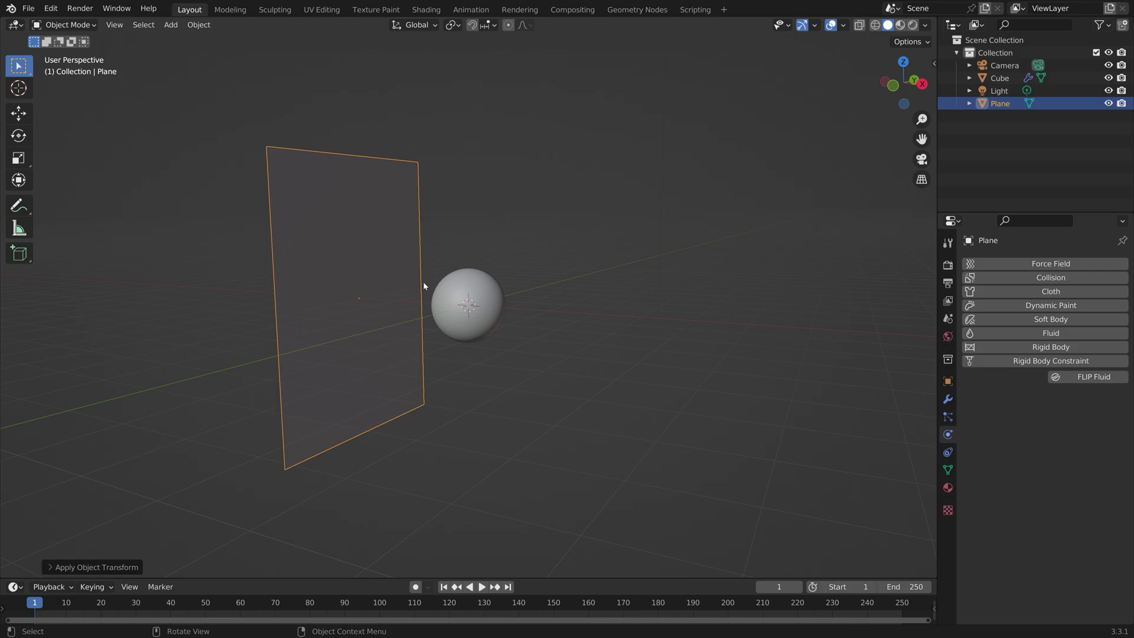
key(Tab)
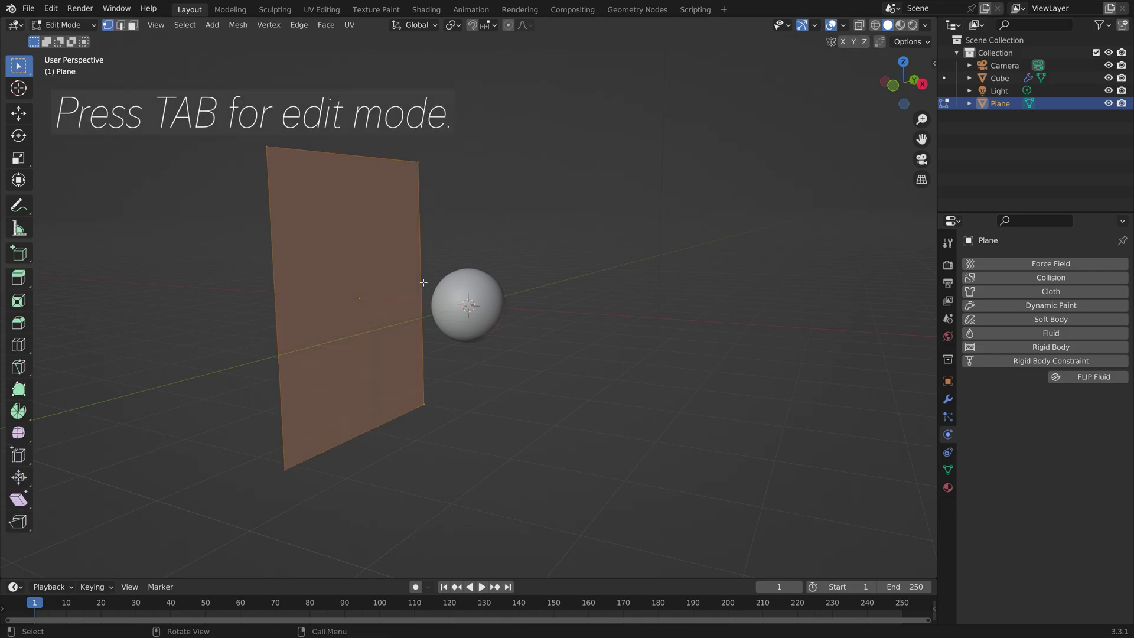
right_click(424, 285)
click(423, 283)
right_click(424, 283)
click(424, 283)
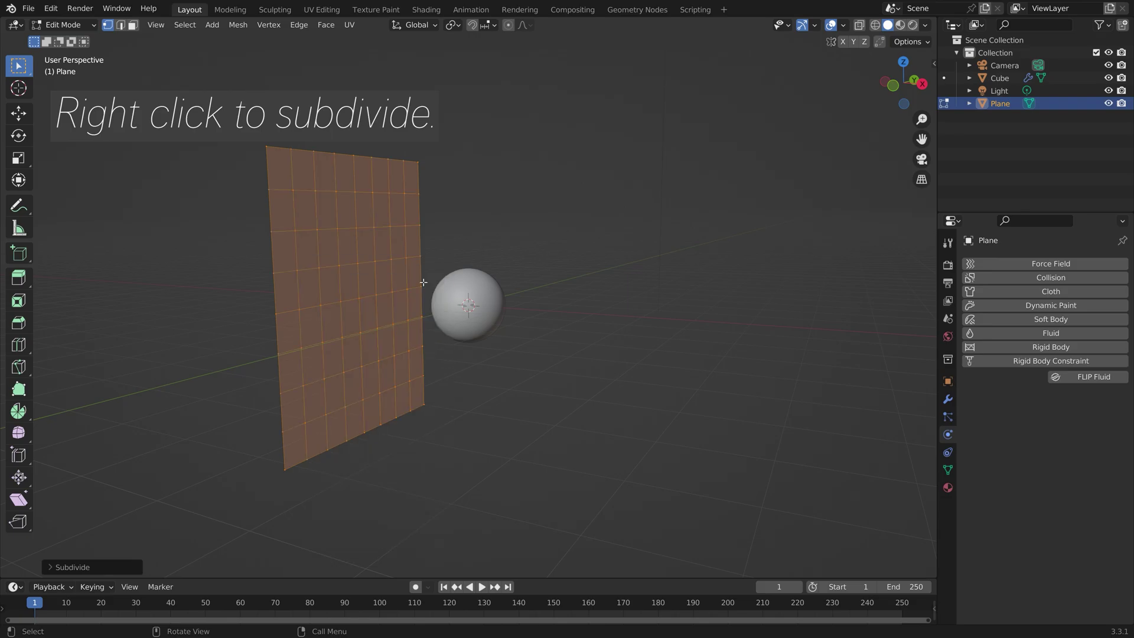
right_click(423, 283)
click(423, 283)
right_click(423, 283)
click(423, 282)
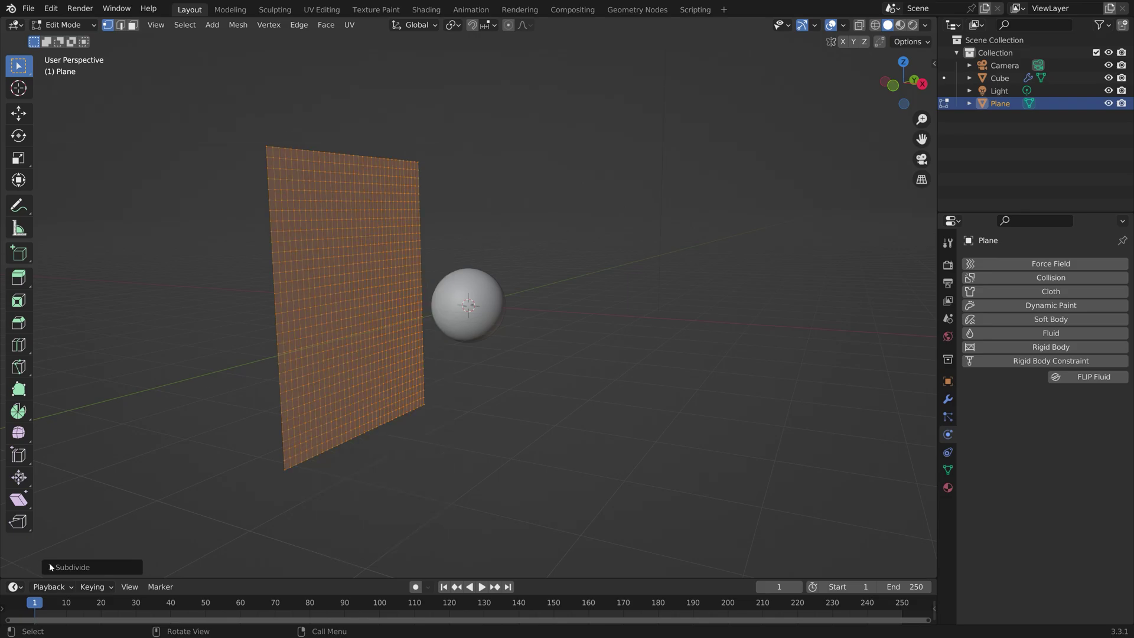
click(71, 567)
click(210, 478)
click(210, 479)
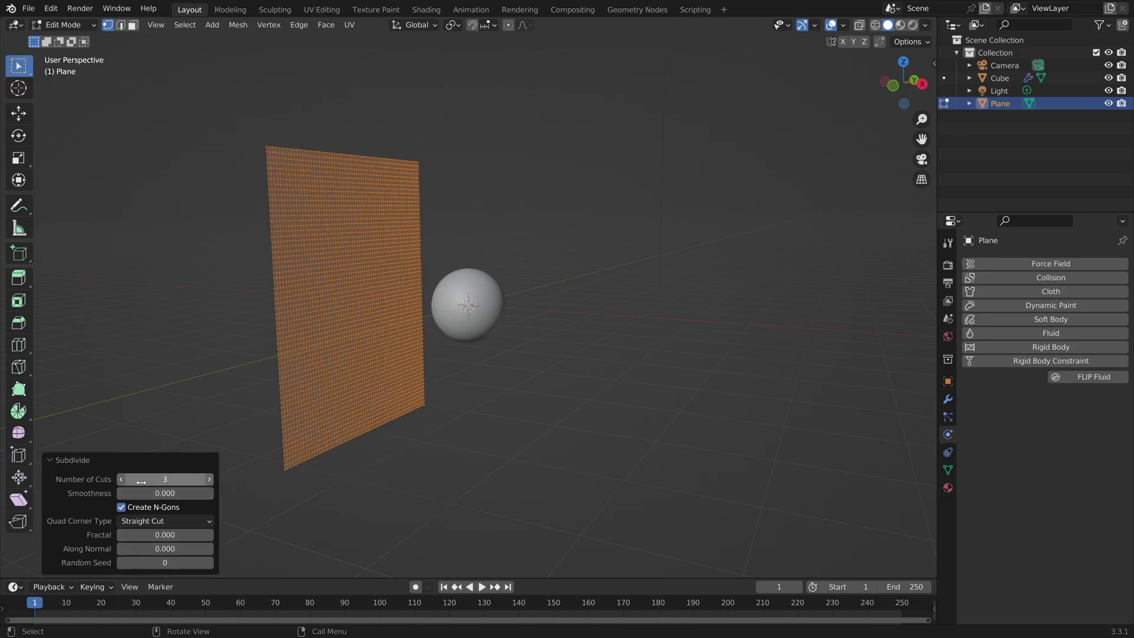
Select the two upper corner vertices of the plane together.
click(263, 146)
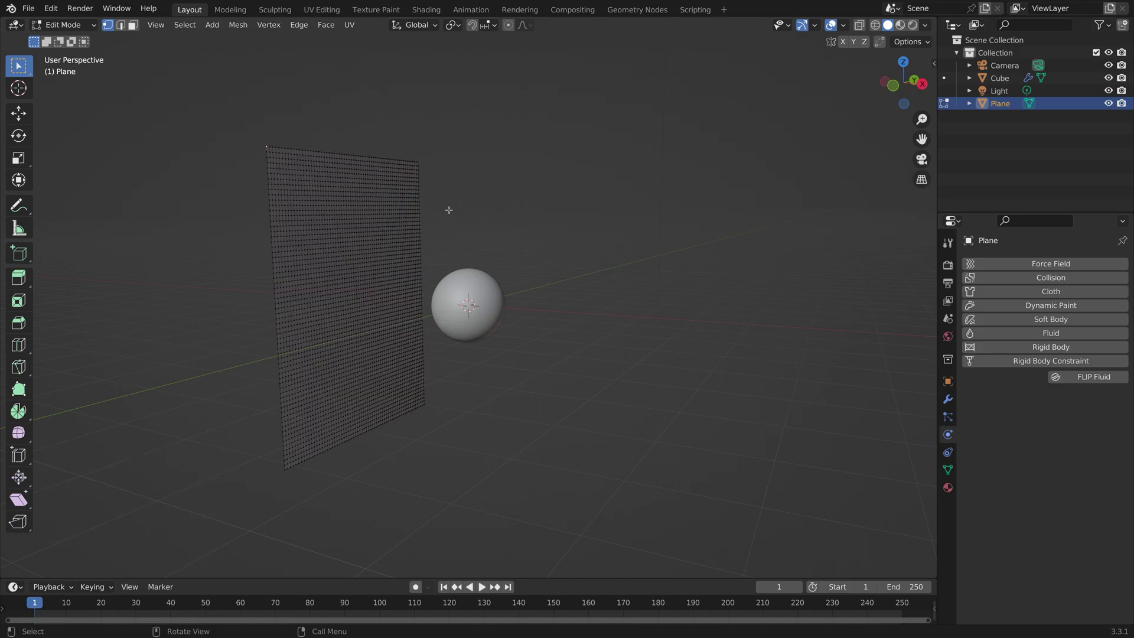
middle_drag(448, 210, 476, 172)
scroll(560, 139, up, 5)
shift+middle_drag(560, 139, 447, 389)
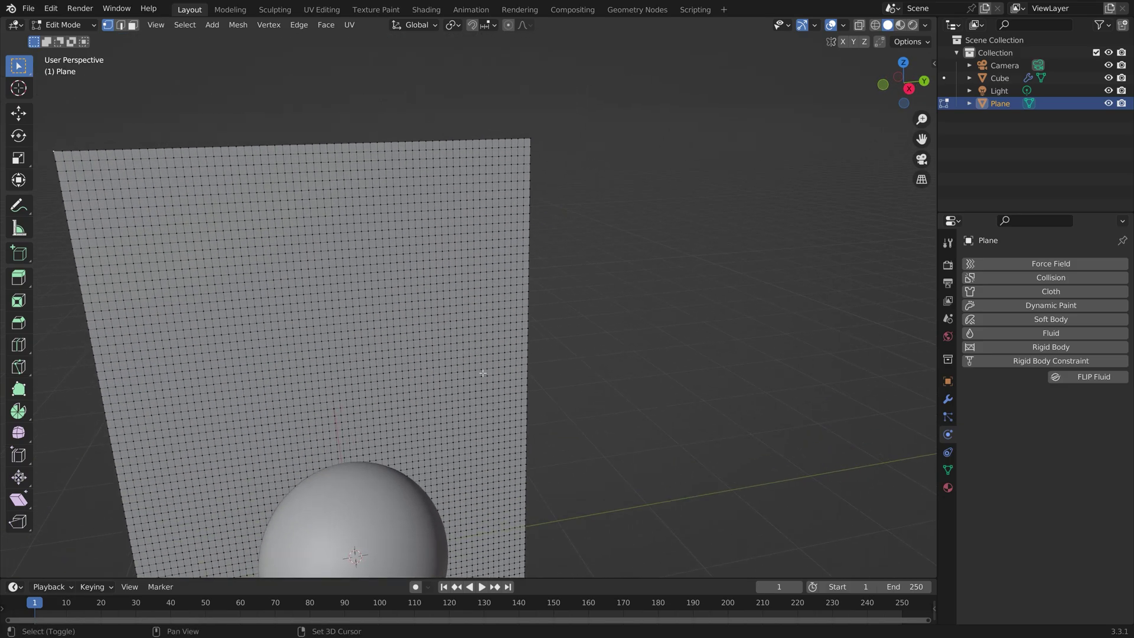
shift+click(531, 138)
middle_drag(433, 228, 524, 260)
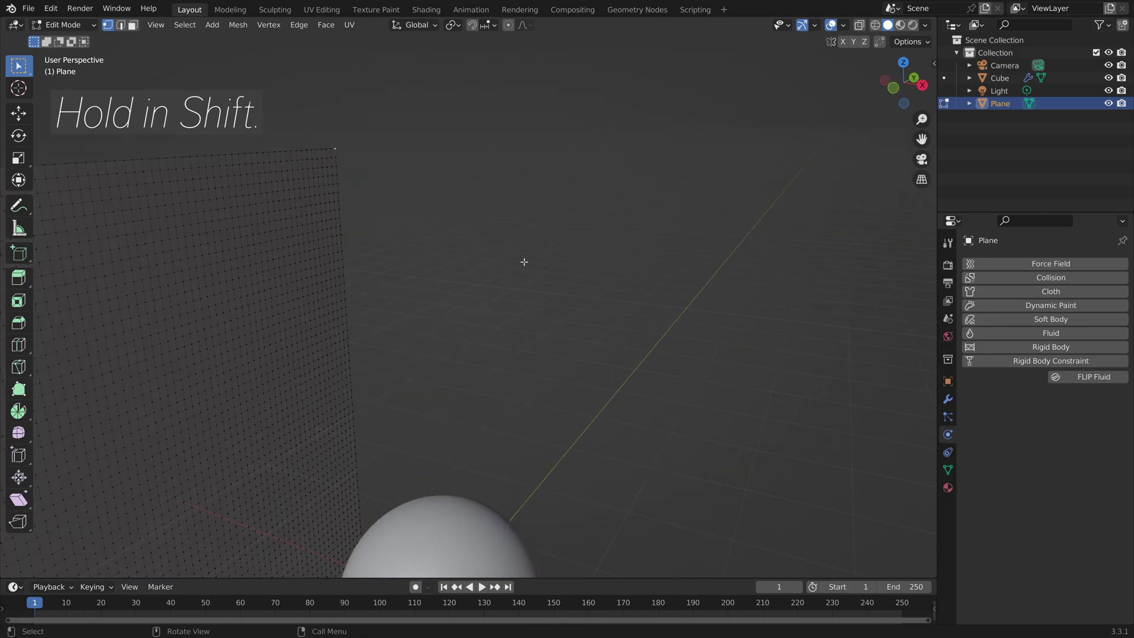
Give the plane Cloth physics and set its quality steps to 20.
scroll(496, 268, down, 5)
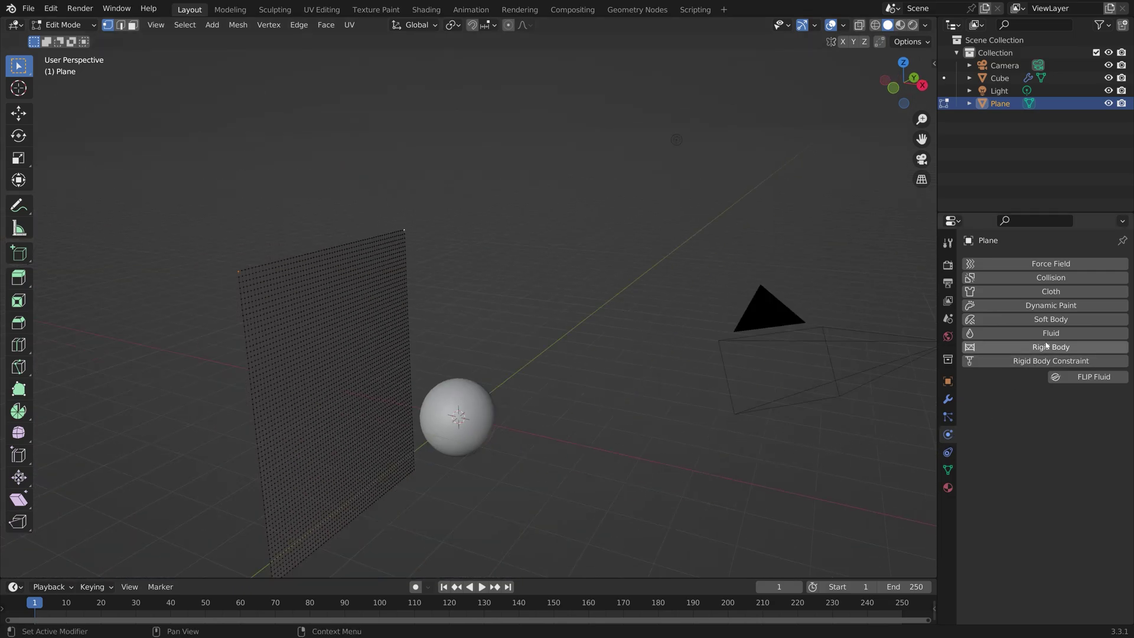
click(1051, 292)
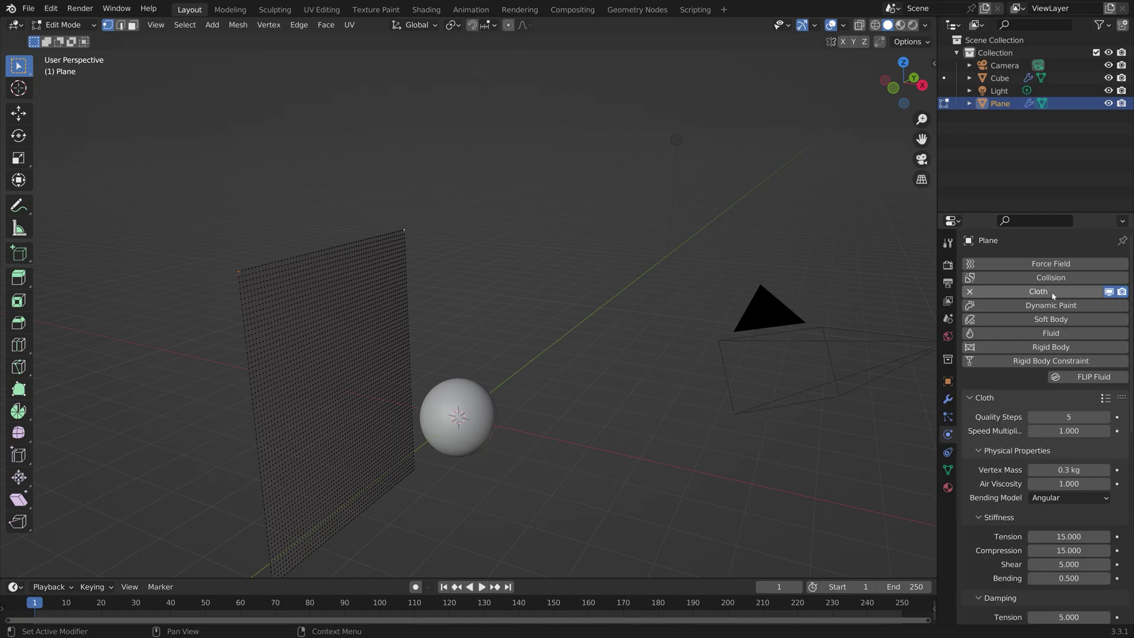
scroll(1016, 413, down, 2)
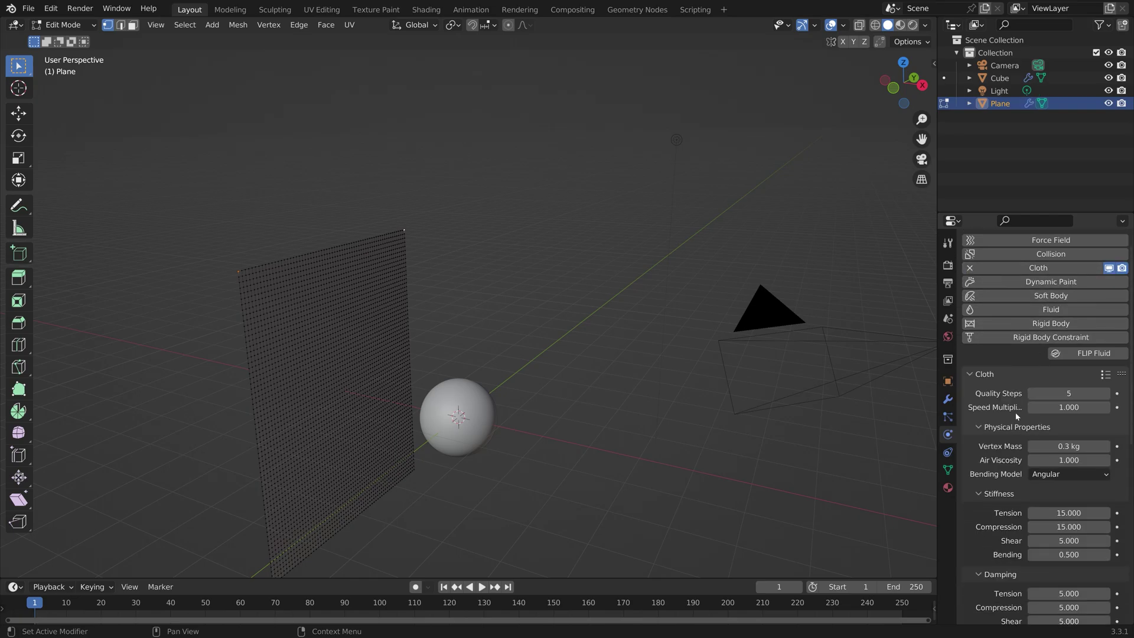
click(1081, 361)
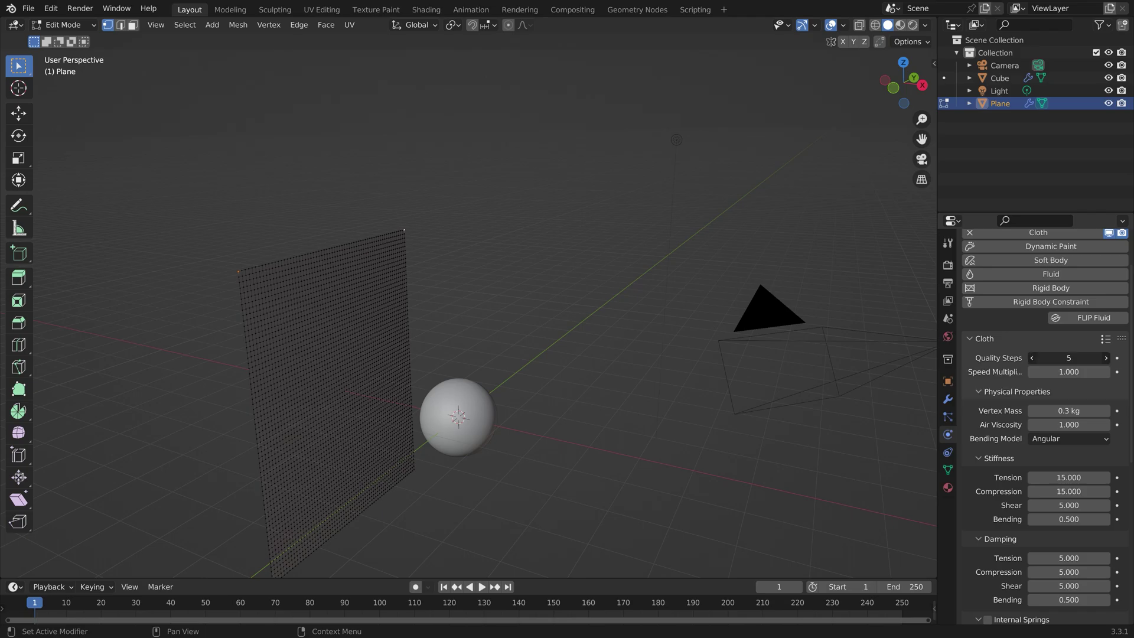
text(20)
key(Return)
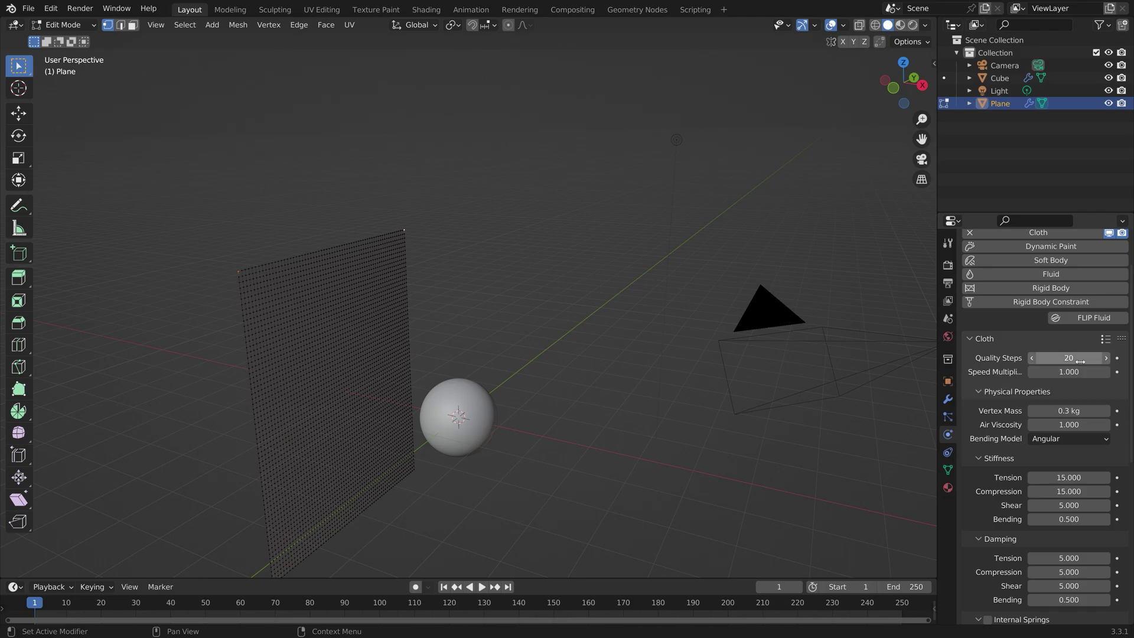
Enable Internal Springs for the plane's cloth simulation.
scroll(1018, 413, down, 4)
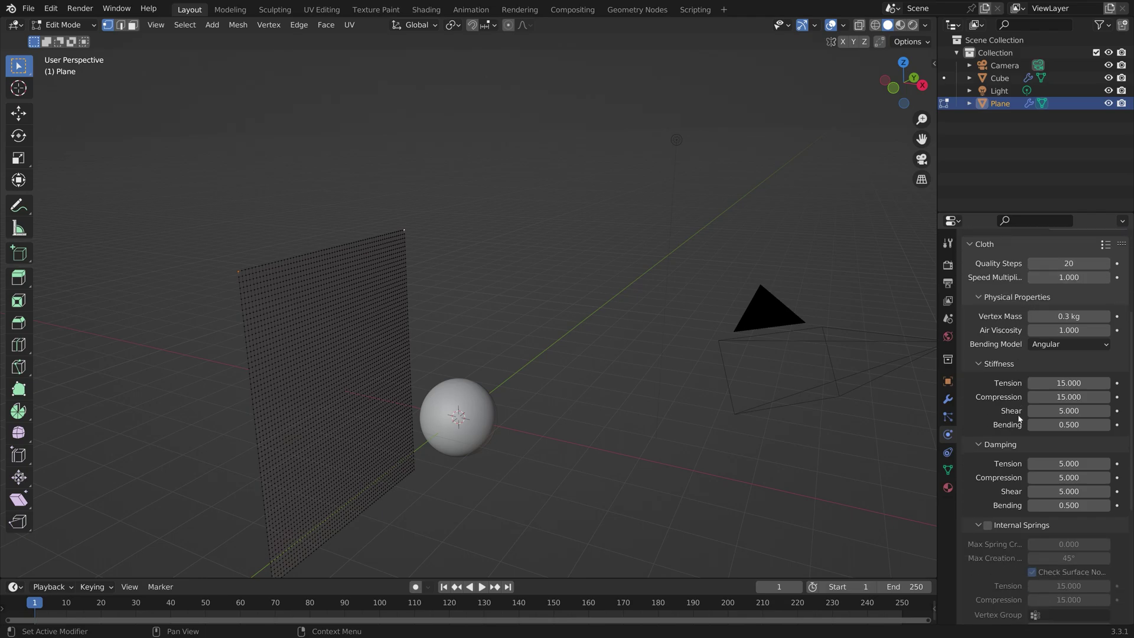
scroll(1018, 418, down, 4)
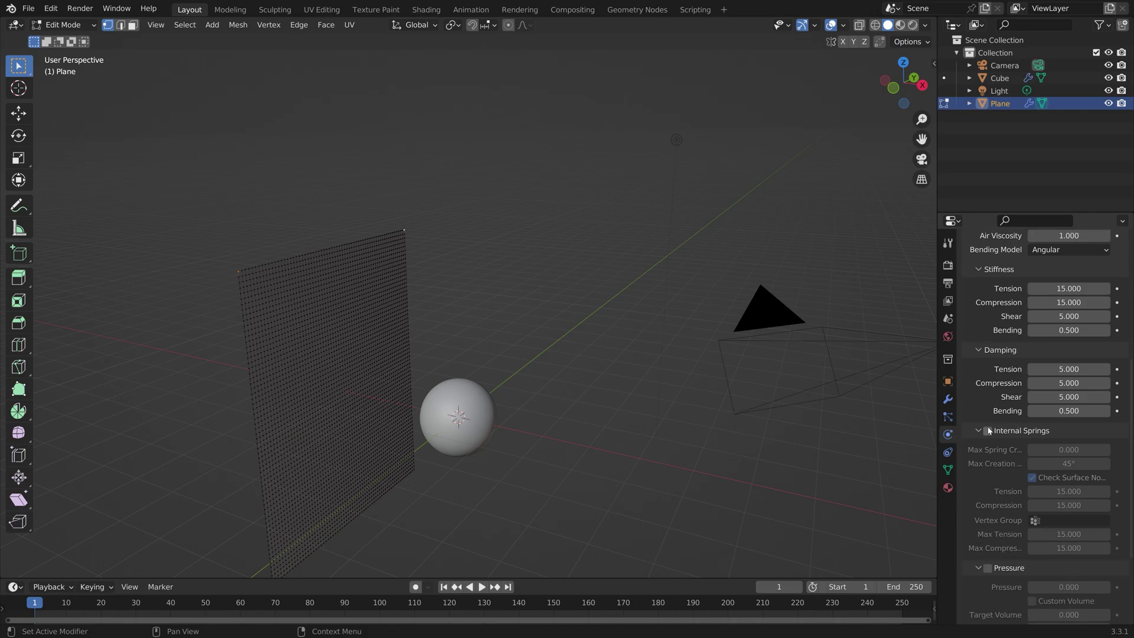
click(988, 431)
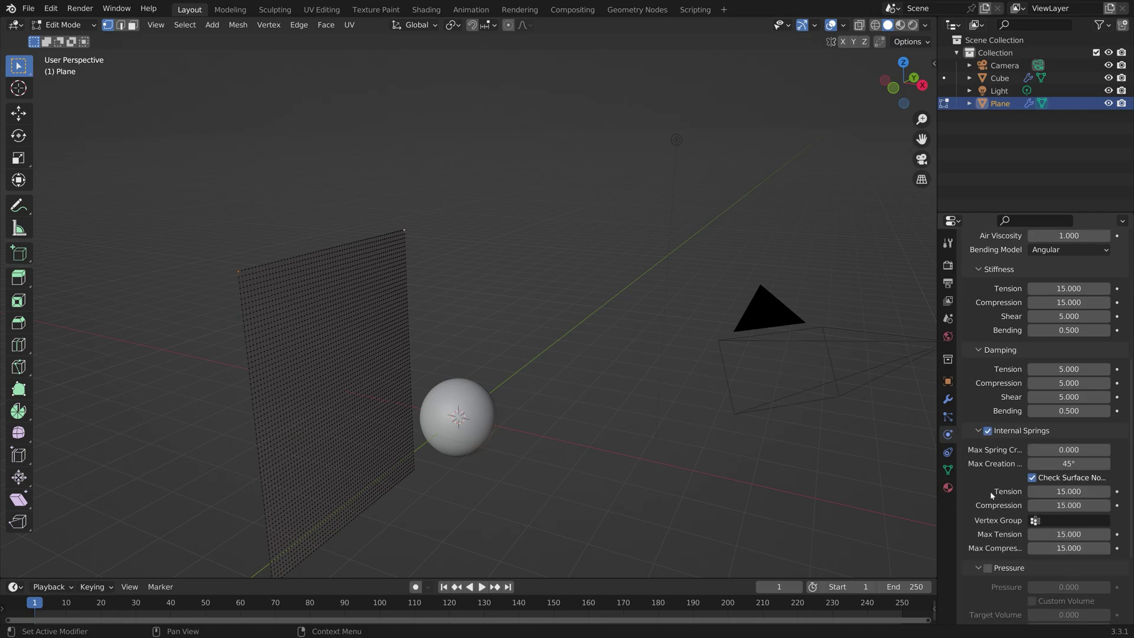
Set the cloth's collision quality to 10 and enable Self Collisions.
scroll(990, 494, down, 5)
click(999, 584)
scroll(985, 582, down, 5)
click(1068, 485)
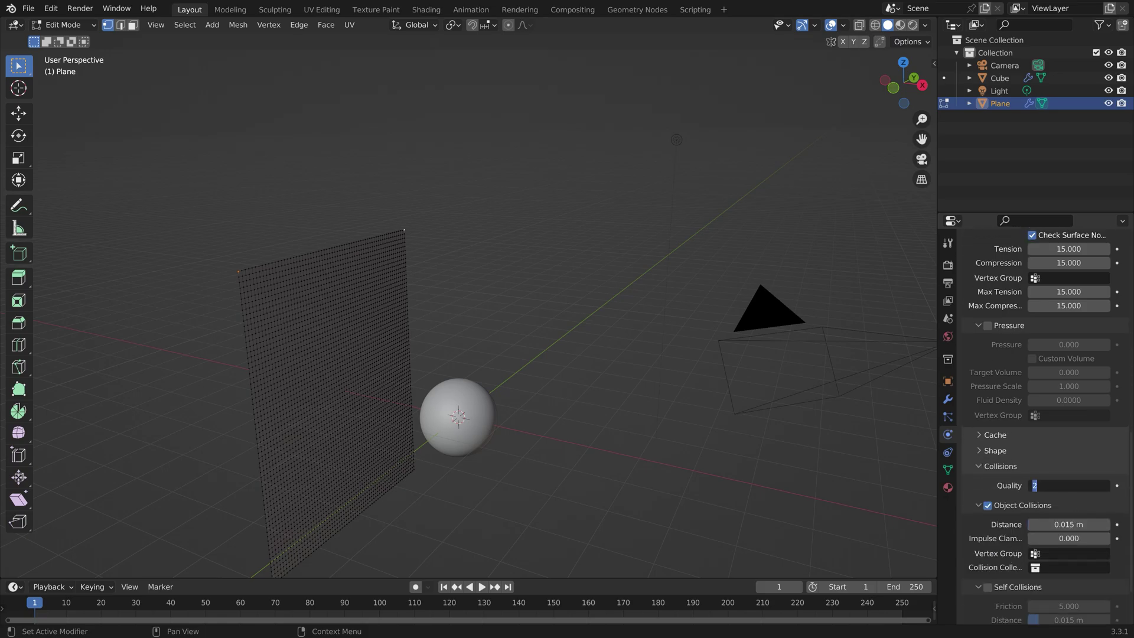
text(10)
key(Return)
scroll(1014, 511, down, 3)
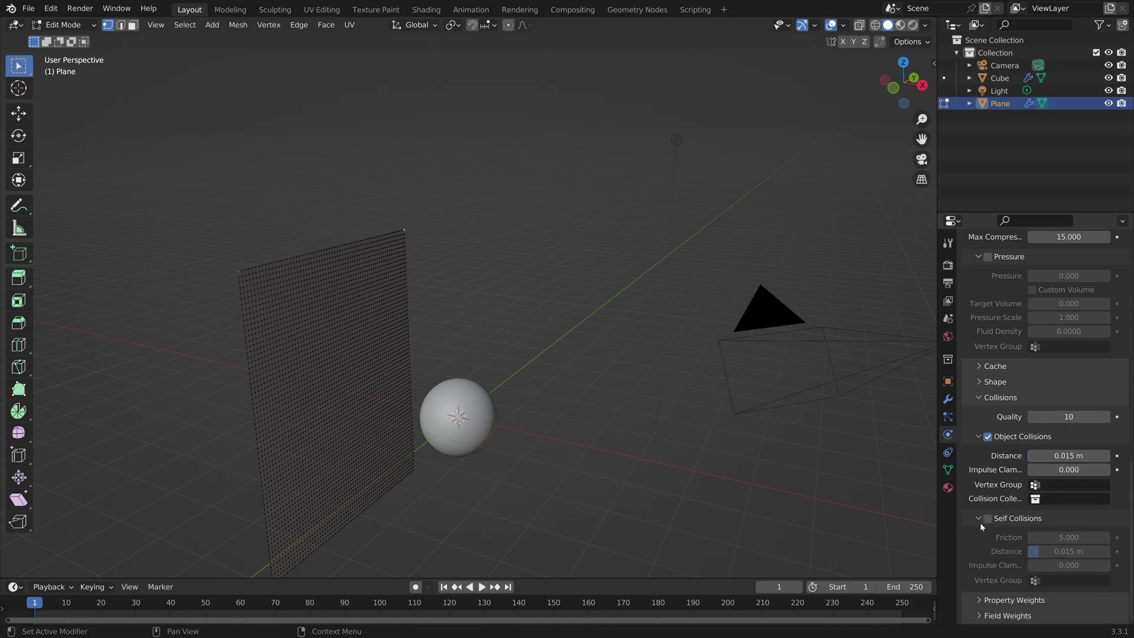
click(988, 518)
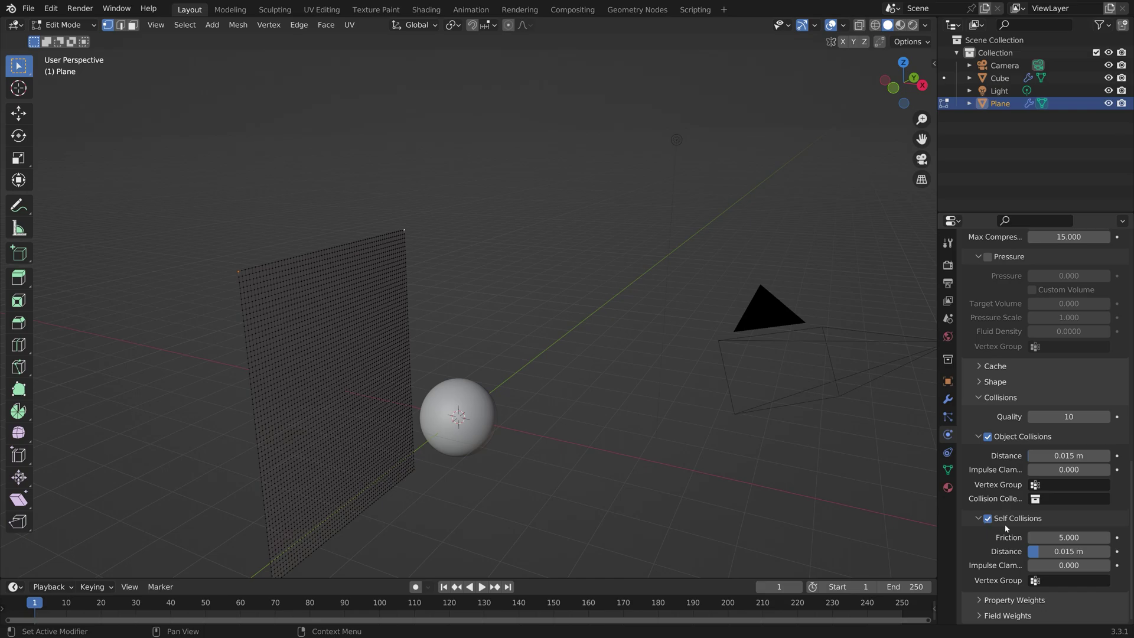
Create a vertex group for the two selected upper corner vertices of the plane, and return to Object Mode.
click(995, 383)
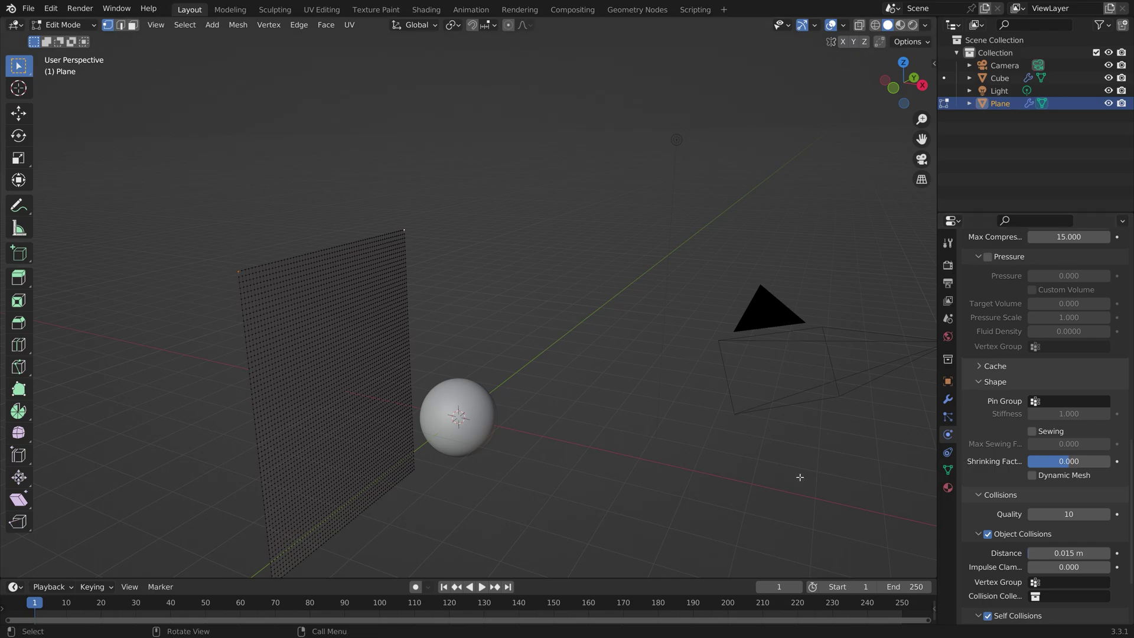
click(948, 469)
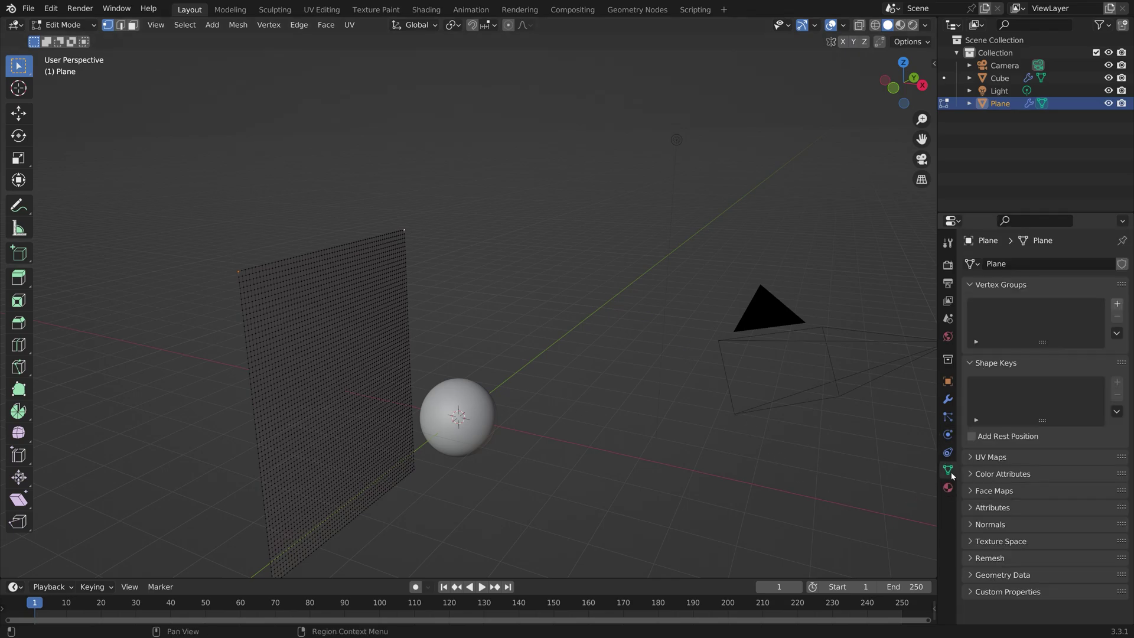
click(1117, 305)
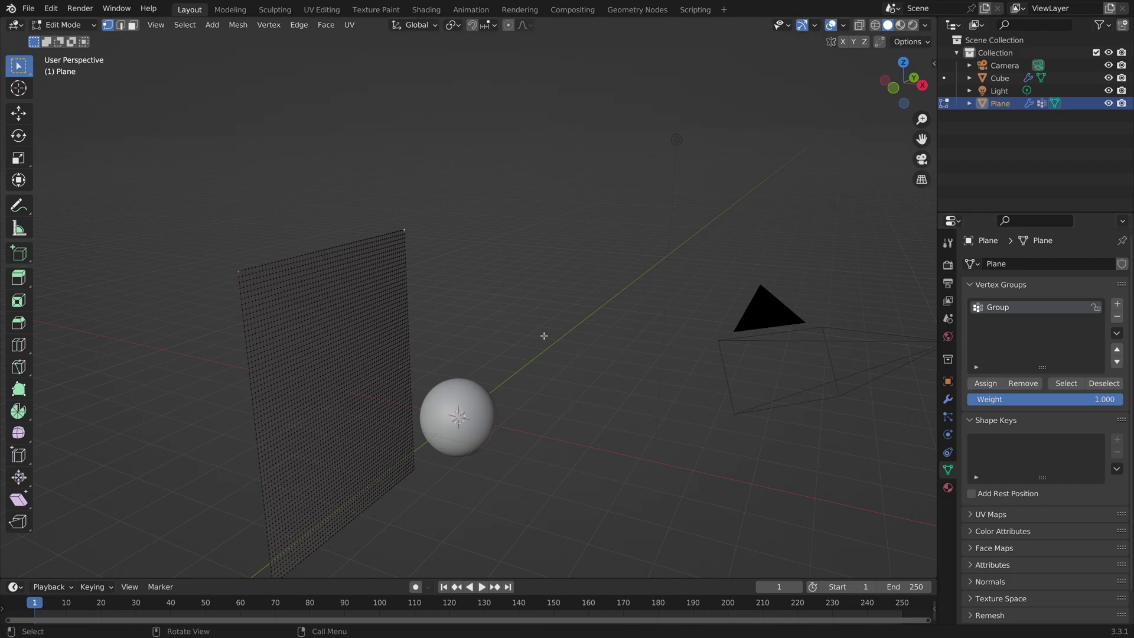
key(Tab)
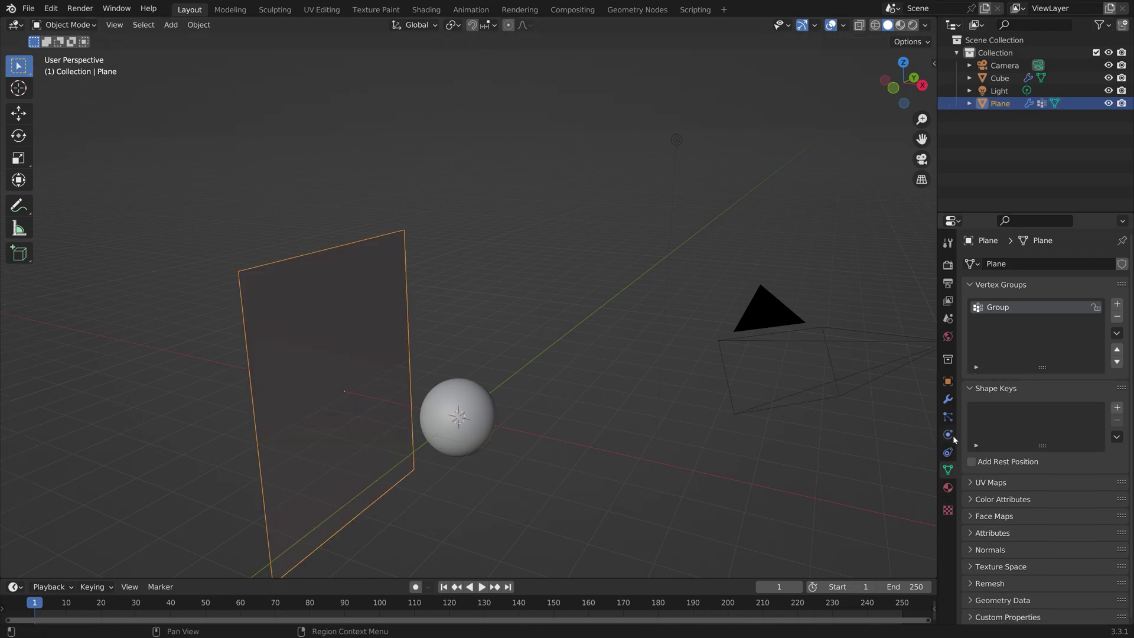
Set the cloth's pin group to Group and play the simulation briefly to test the pinned corners.
click(951, 435)
scroll(1009, 471, down, 4)
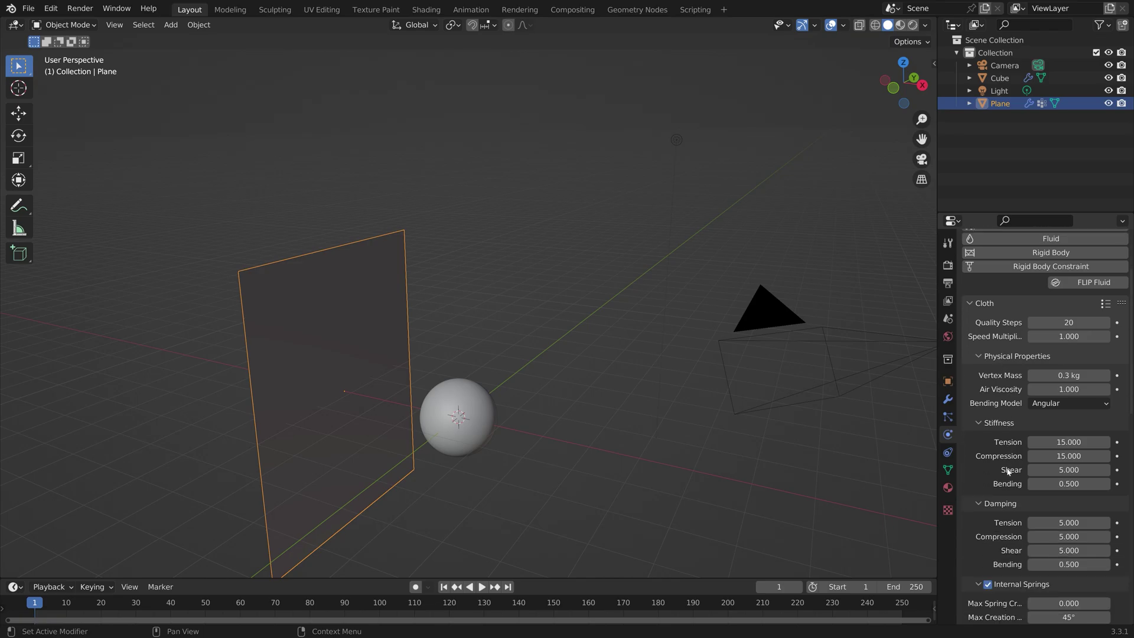
scroll(1008, 471, down, 14)
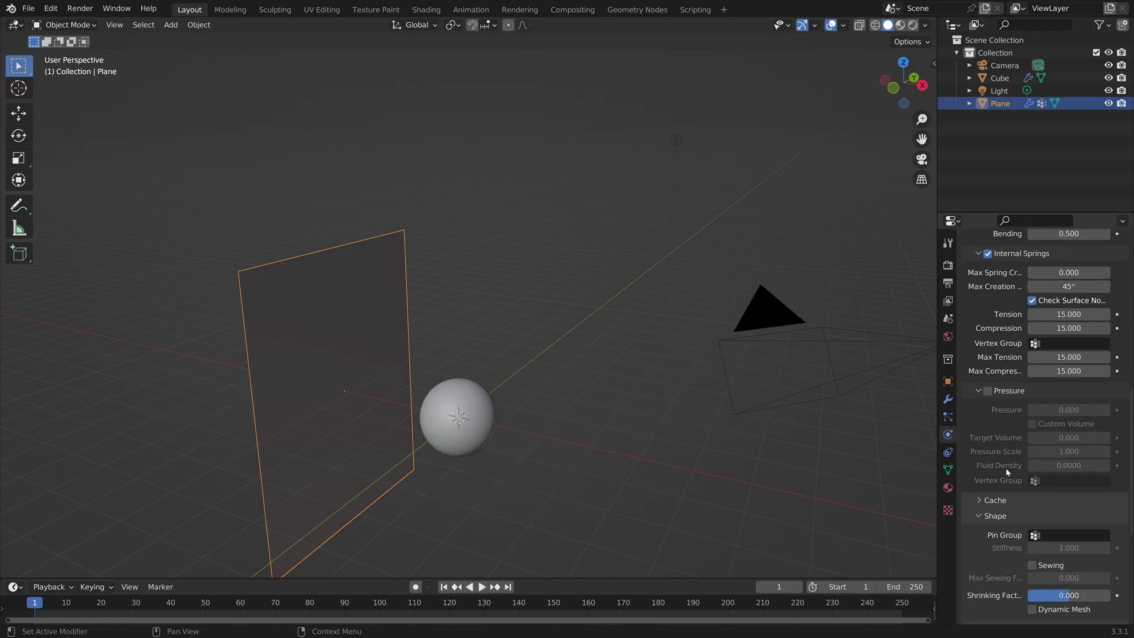
scroll(1033, 478, down, 3)
click(1058, 476)
click(1039, 496)
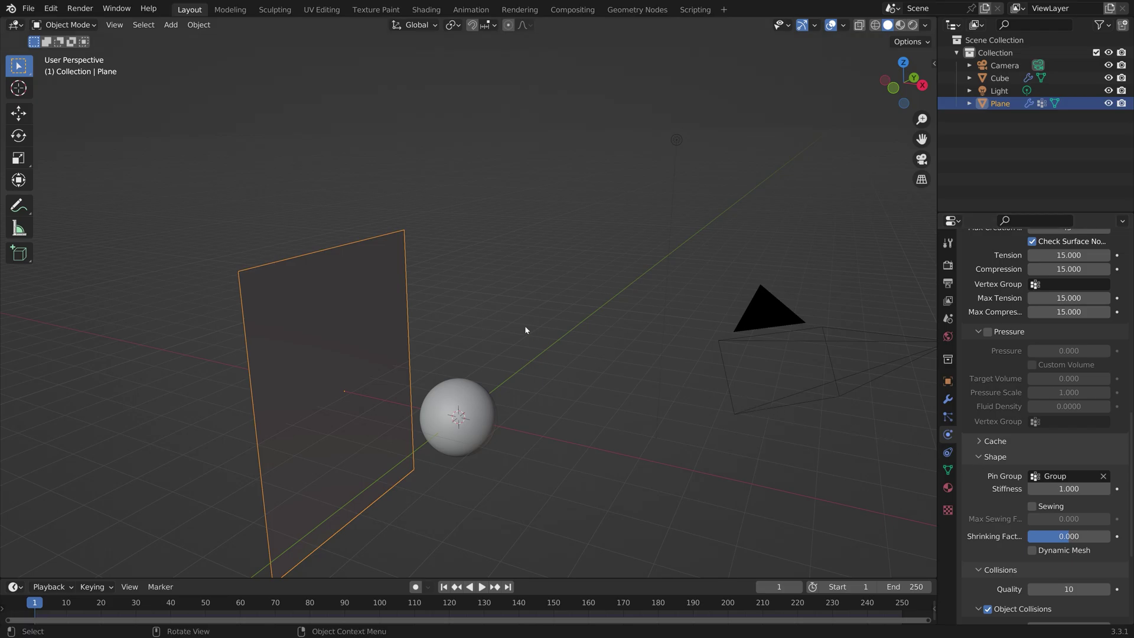
key(space)
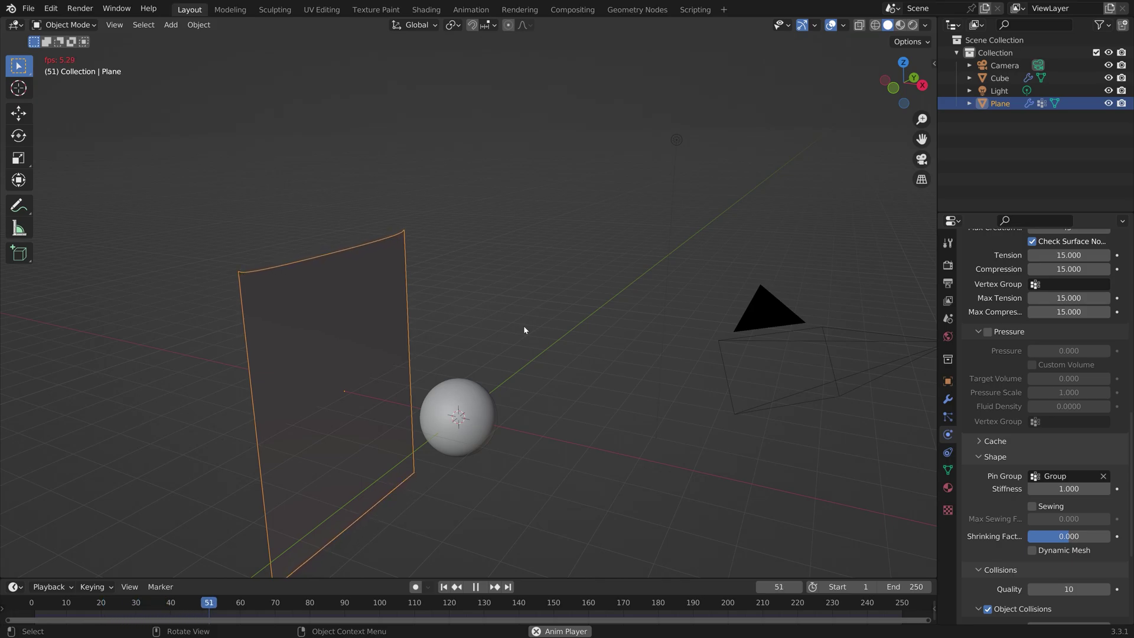
key(space)
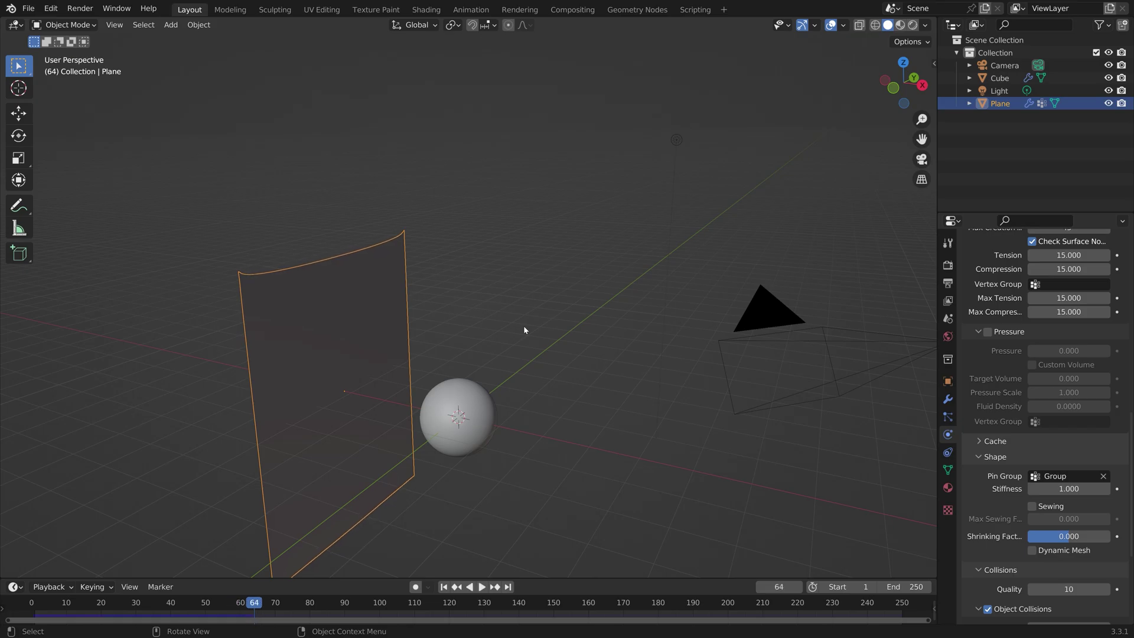
Save the scene as a new copy of tut.blend with an incremented file name.
key(ctrl+shift+s)
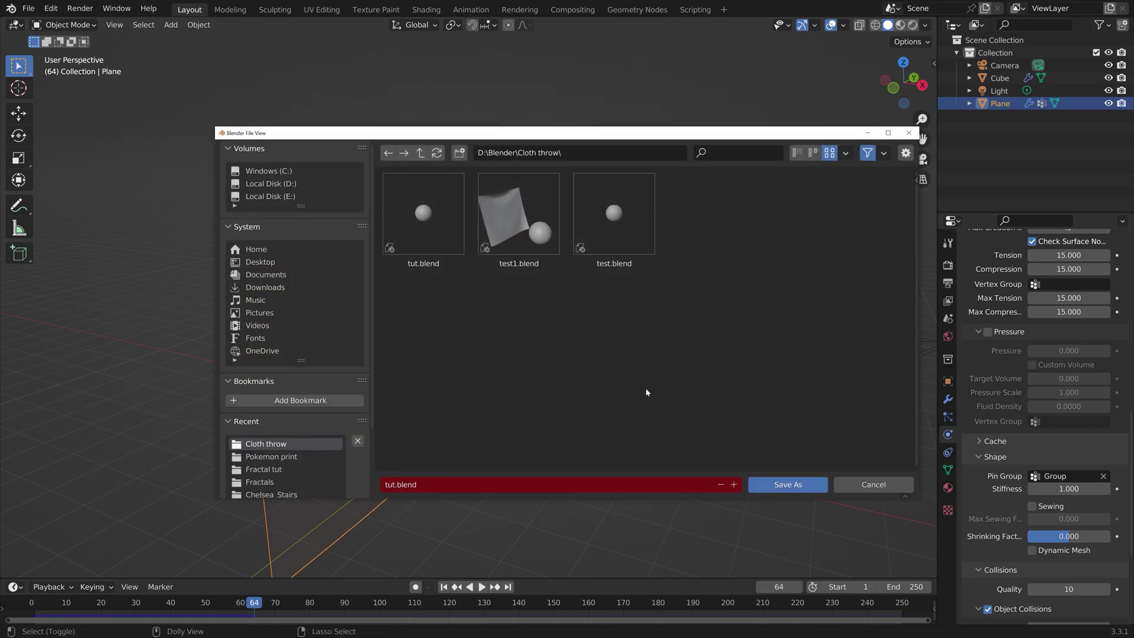
click(734, 485)
click(777, 485)
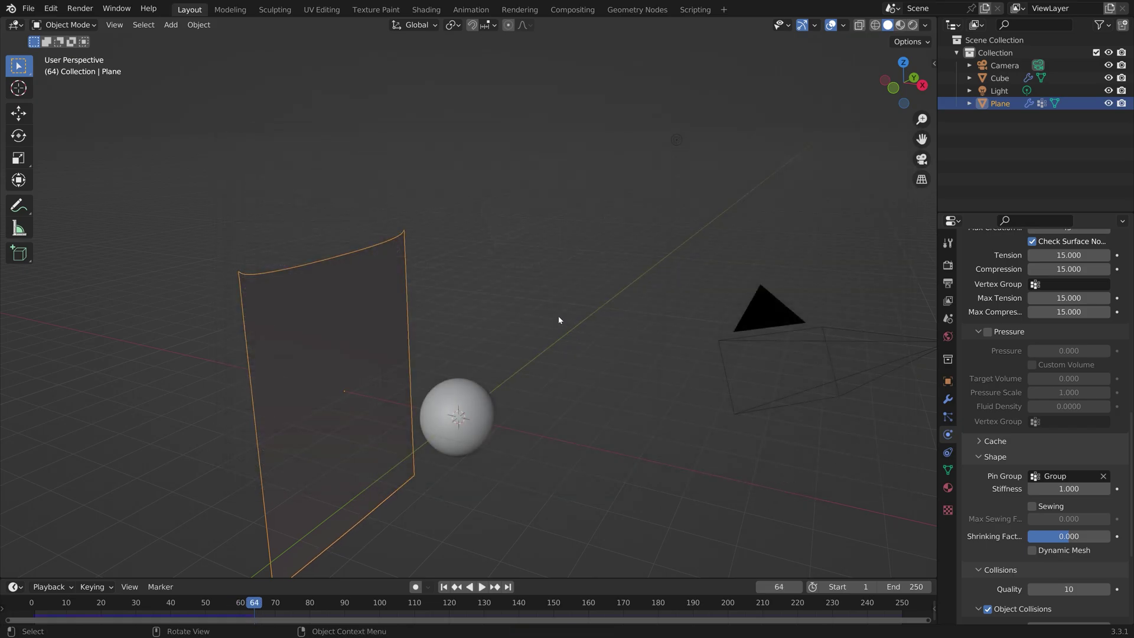
Scale the collision sphere up uniformly by a factor of about 1.15.
middle_drag(558, 316, 449, 389)
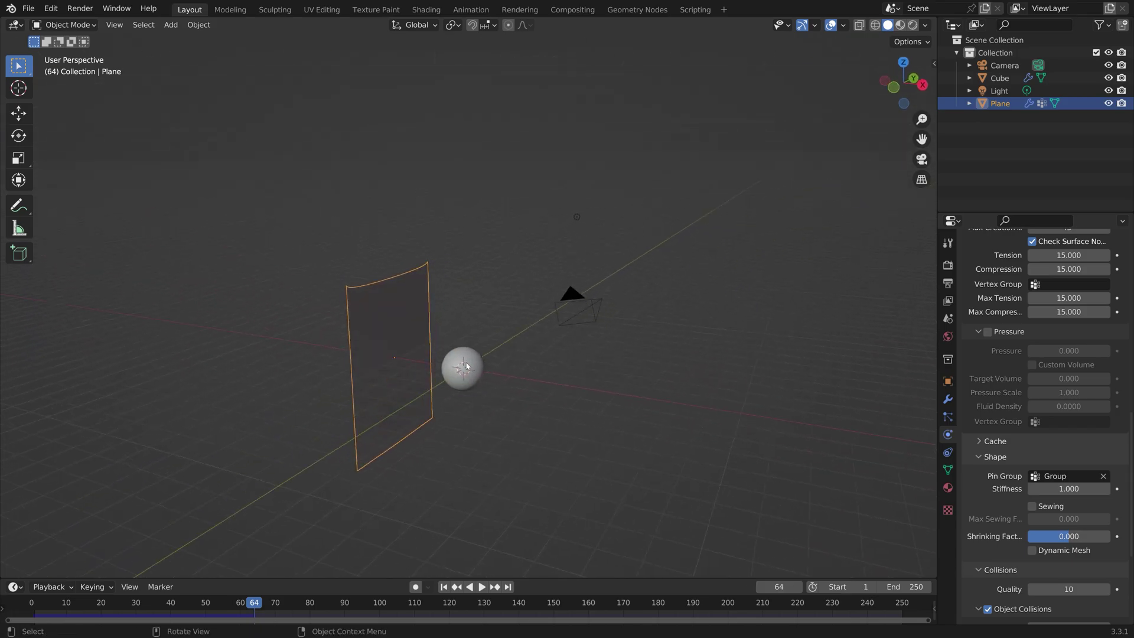
click(463, 372)
key(s)
click(506, 367)
Add a sphere-shaped empty at the world origin and move it about 5.25 m down along the global Z axis.
middle_drag(506, 366, 473, 378)
key(shift+a)
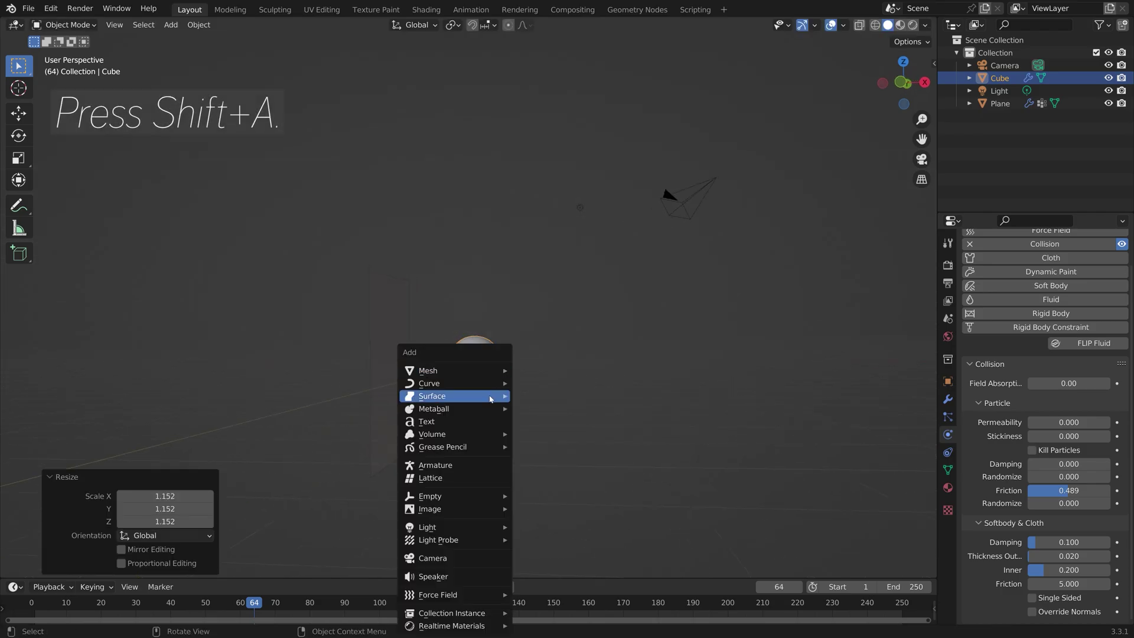
mouse_move(460, 496)
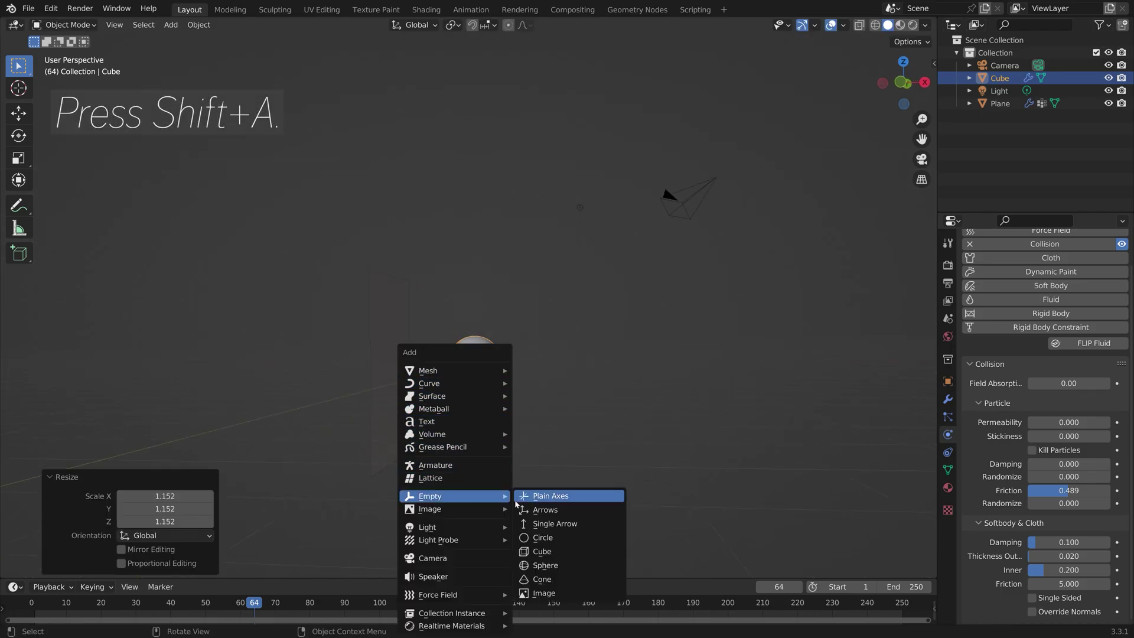
click(540, 565)
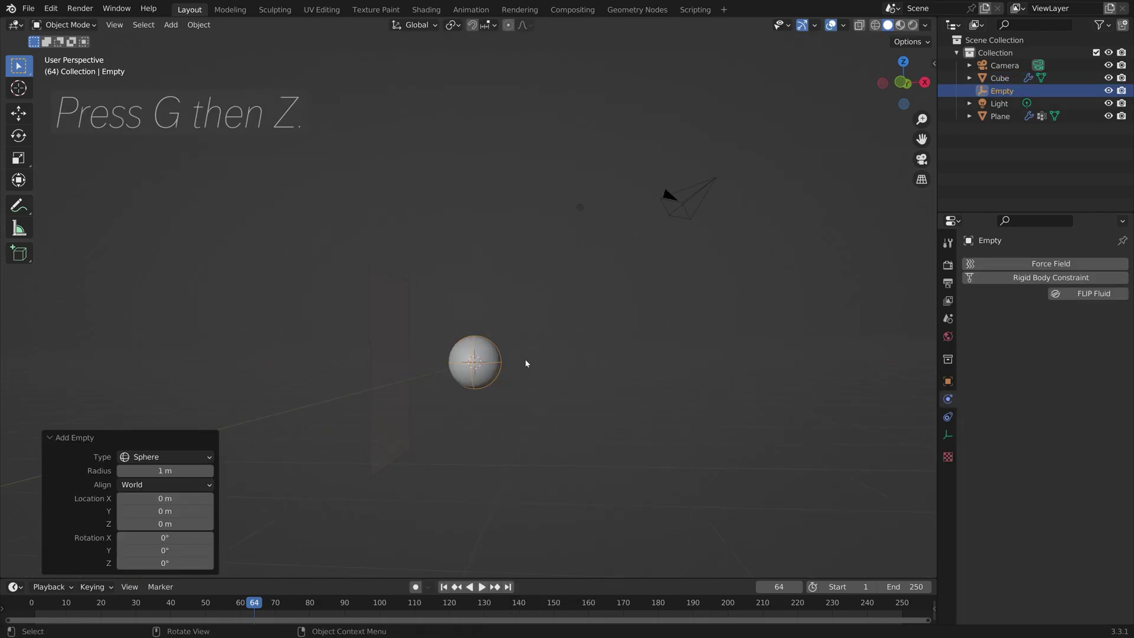
key(g)
key(z)
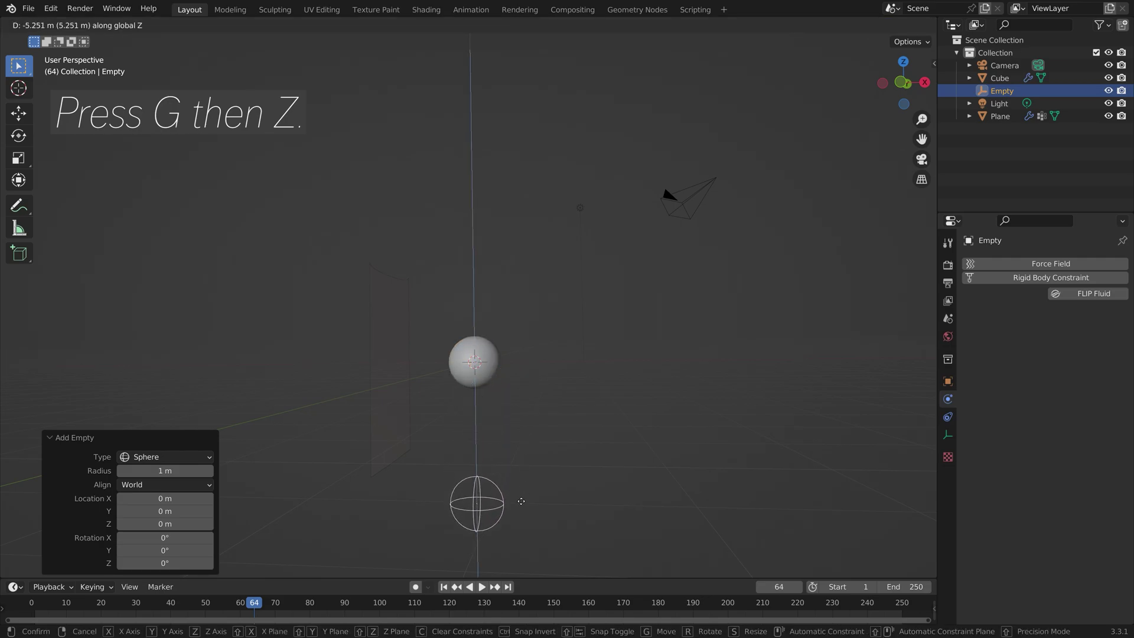
click(521, 502)
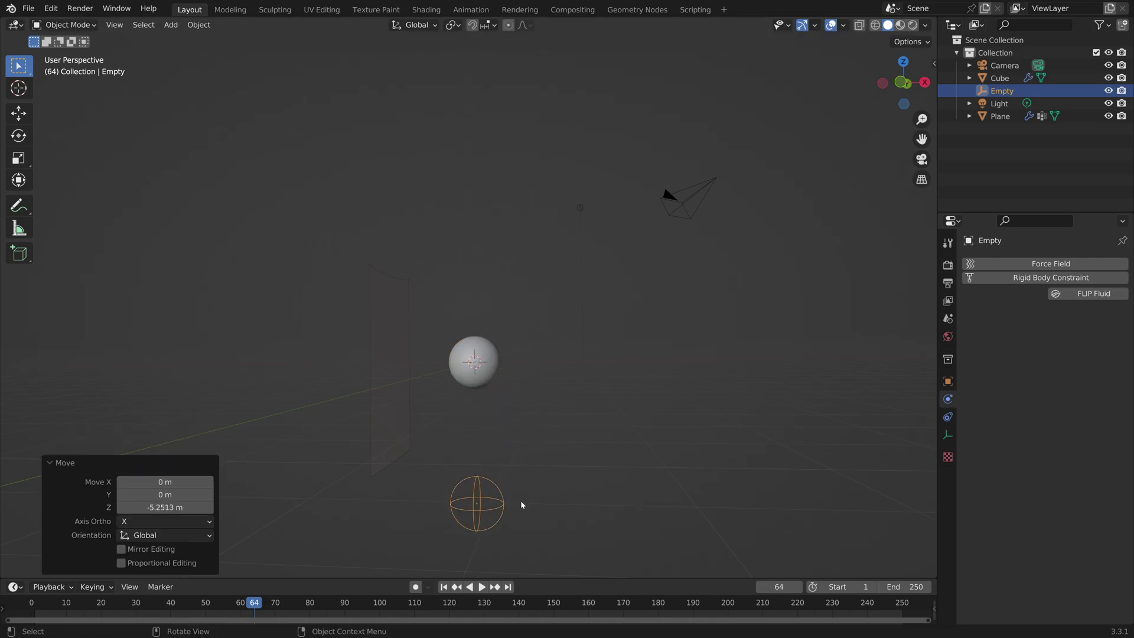
Parent the collision sphere to the empty using Object (Keep Transform).
click(474, 350)
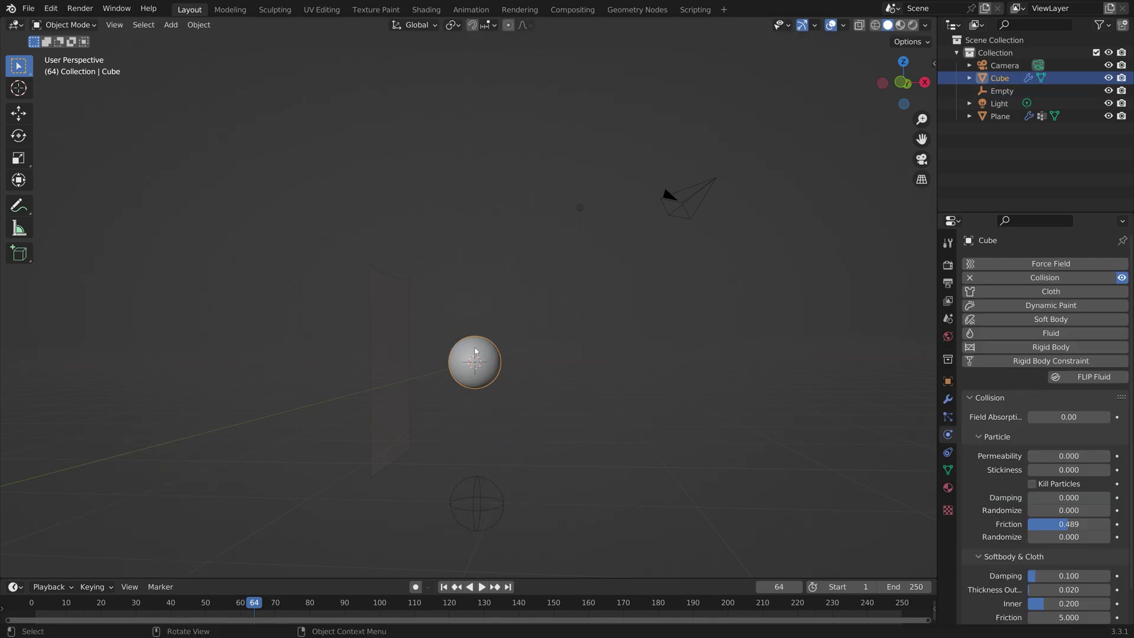
shift+click(485, 477)
key(ctrl+p)
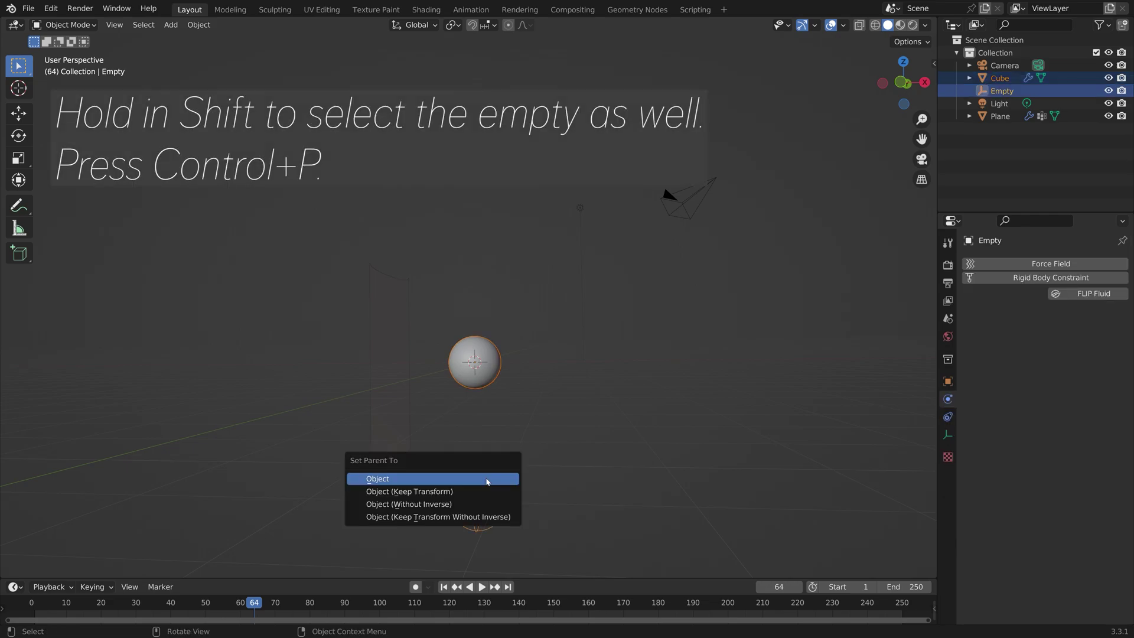
click(476, 491)
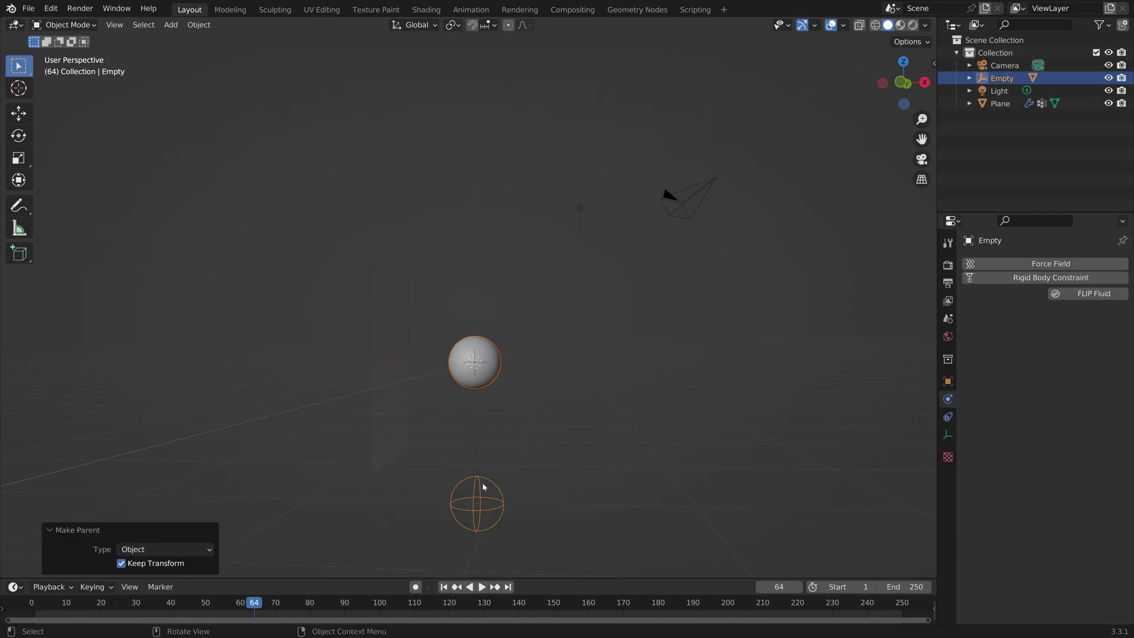
Snap the 3D cursor to the empty, and with the sphere selected set the transform pivot point to 3D Cursor.
click(475, 503)
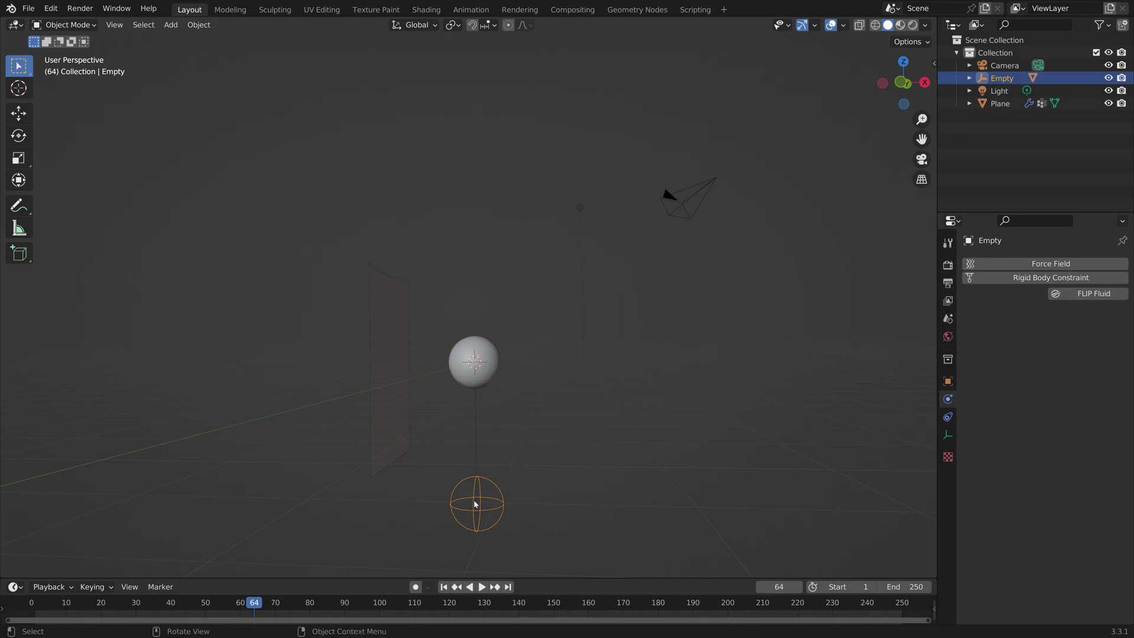
key(shift+s)
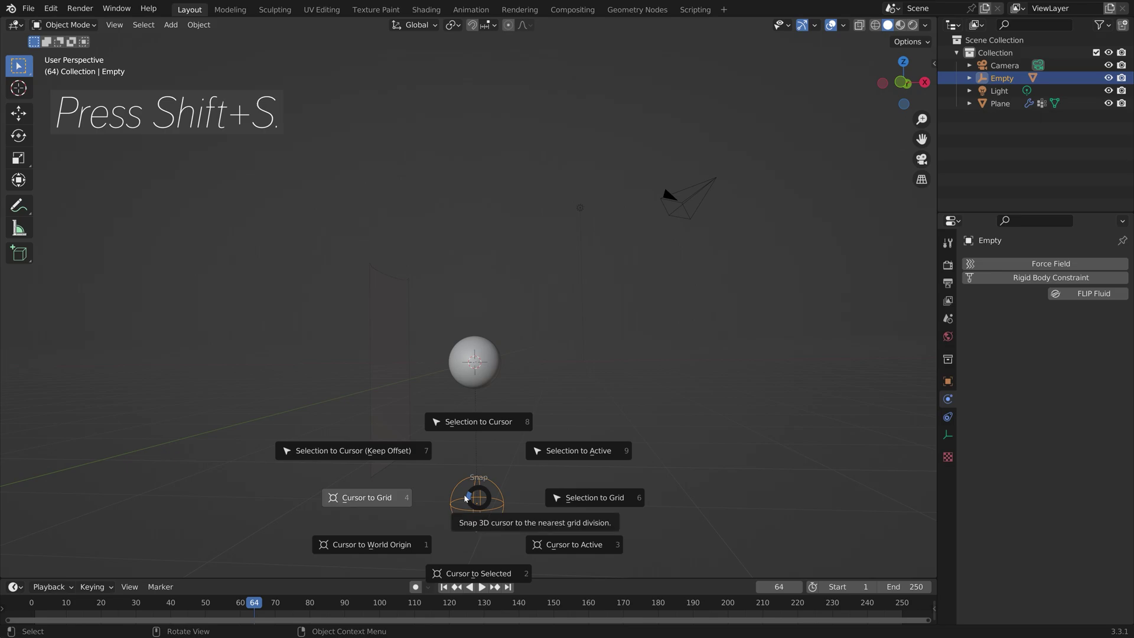
click(479, 573)
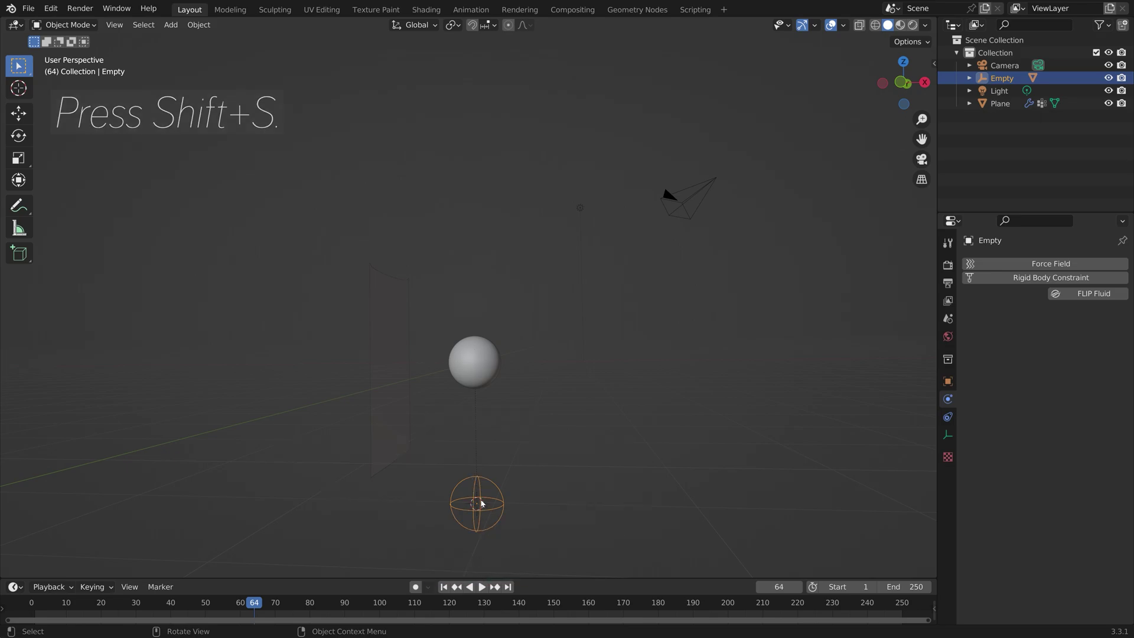
click(489, 370)
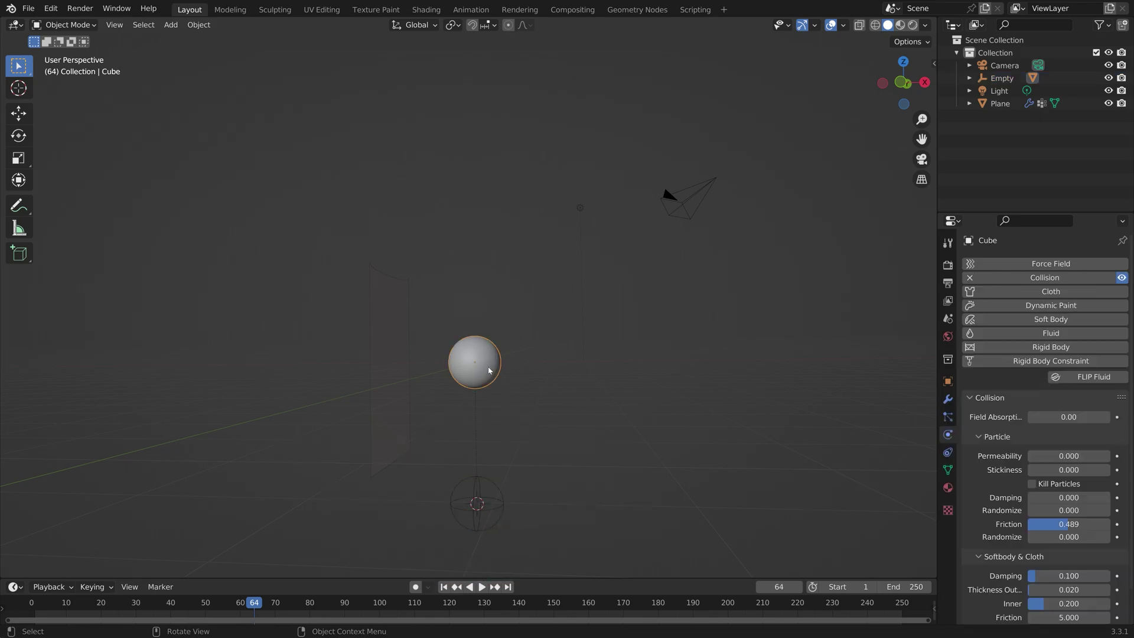
click(455, 28)
click(478, 52)
Duplicate the sphere rotated 90° about the Y axis, and repeat twice to form a ring of four spheres around the empty.
scroll(513, 321, down, 2)
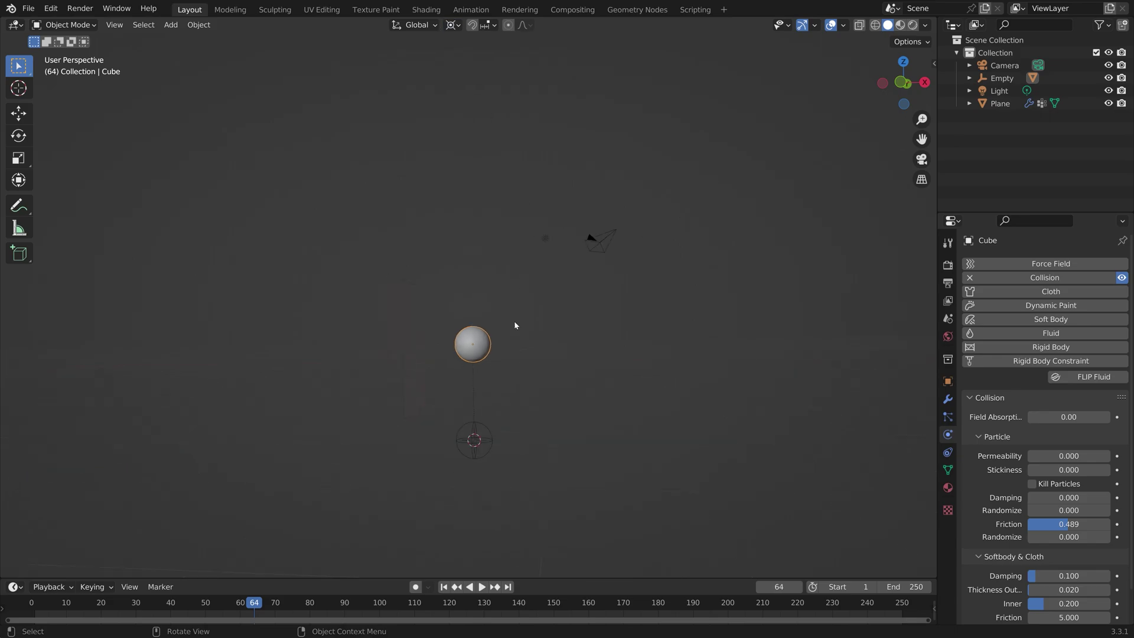
key(shift+d)
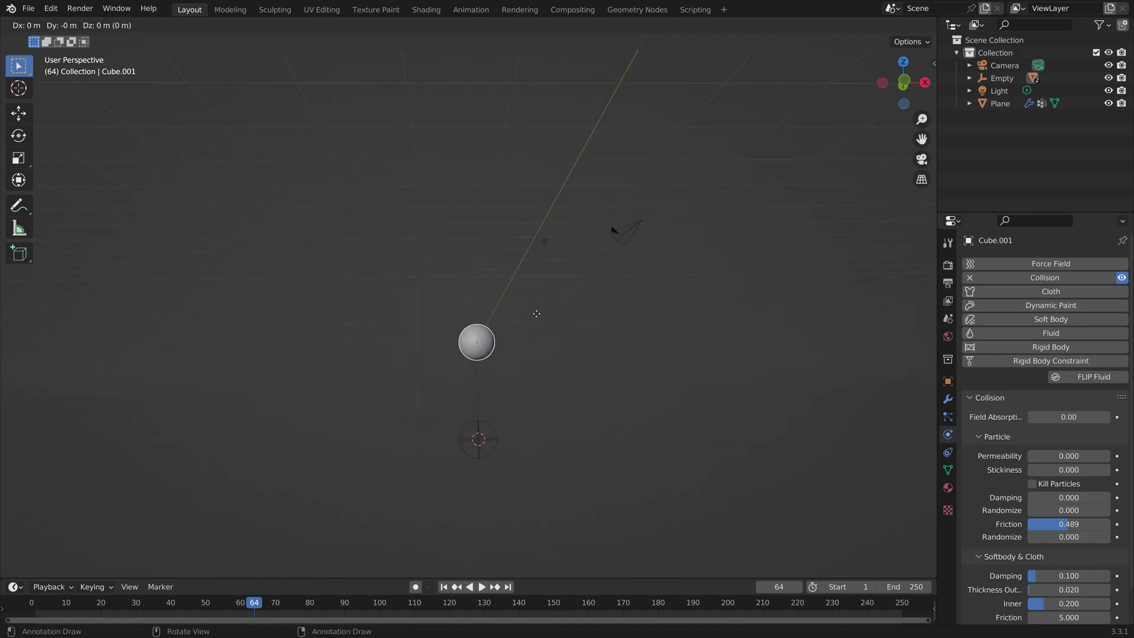
key(r)
key(y)
key(9)
key(0)
key(Return)
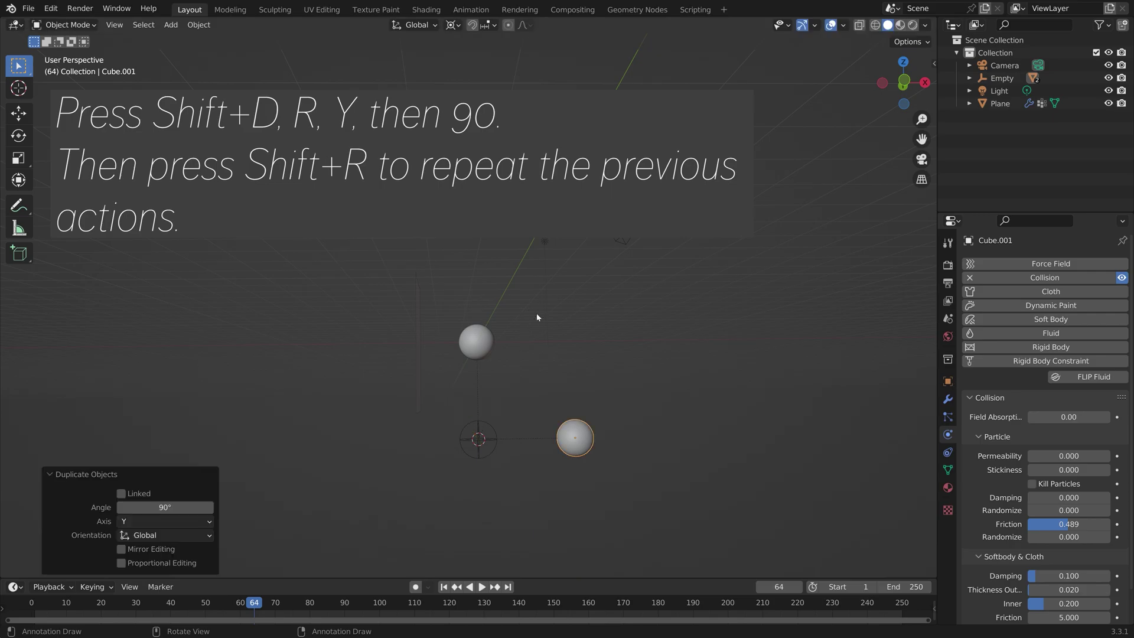
key(shift+r)
key(shift+r)
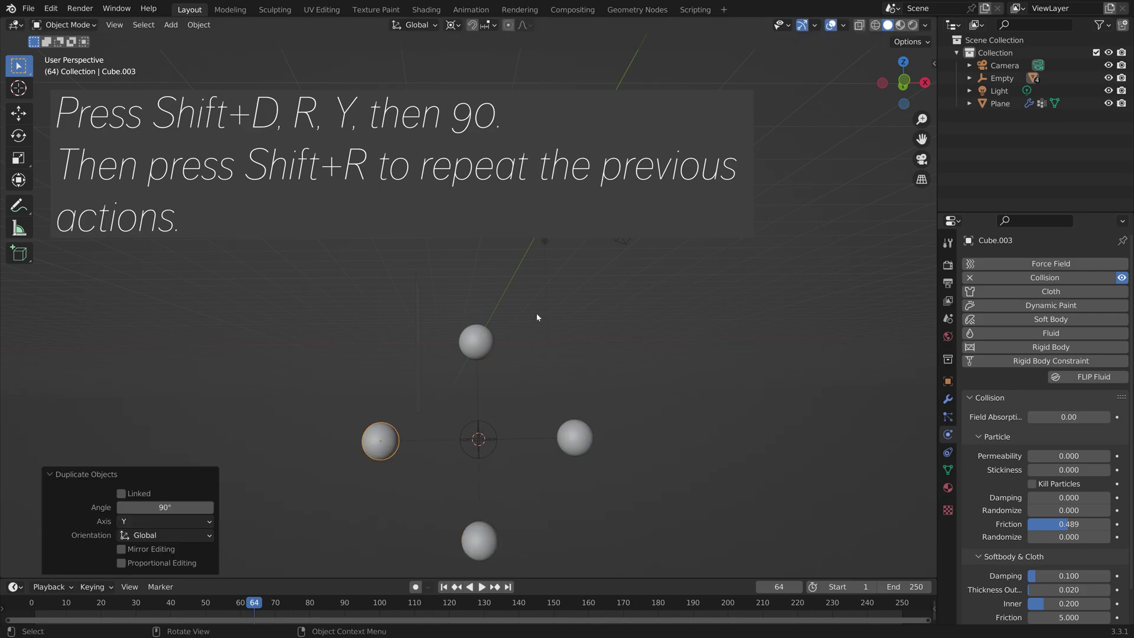
Save the scene with the four spheres as another copy with an incremented file name.
middle_drag(515, 359, 496, 391)
key(ctrl+shift+s)
click(732, 483)
click(770, 485)
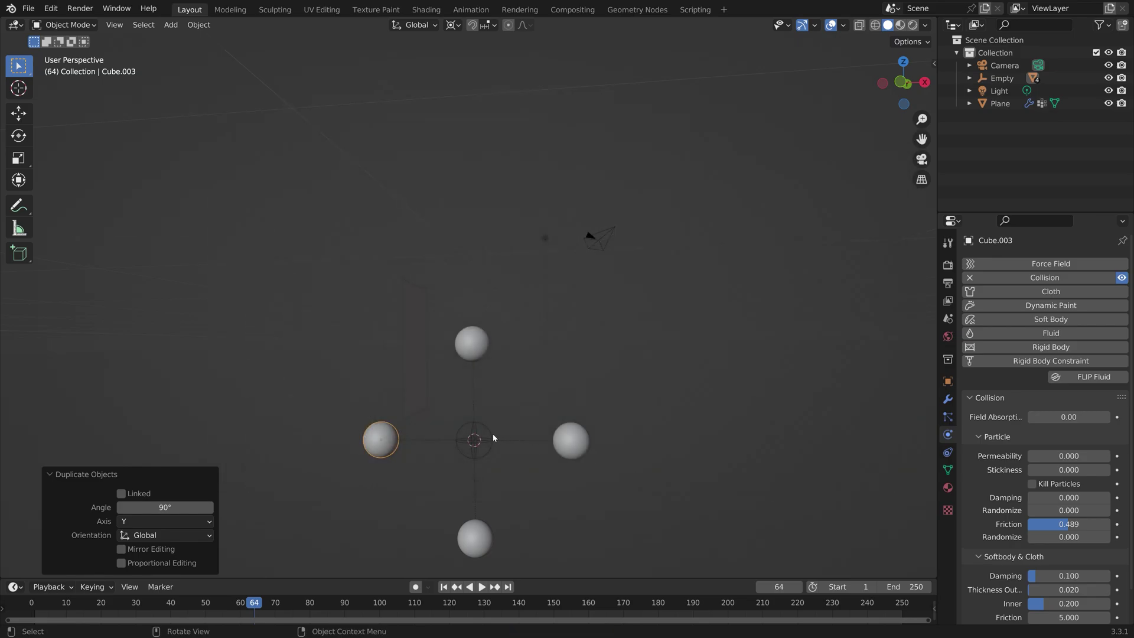
Keyframe the rotation of the empty at frame 1.
click(442, 587)
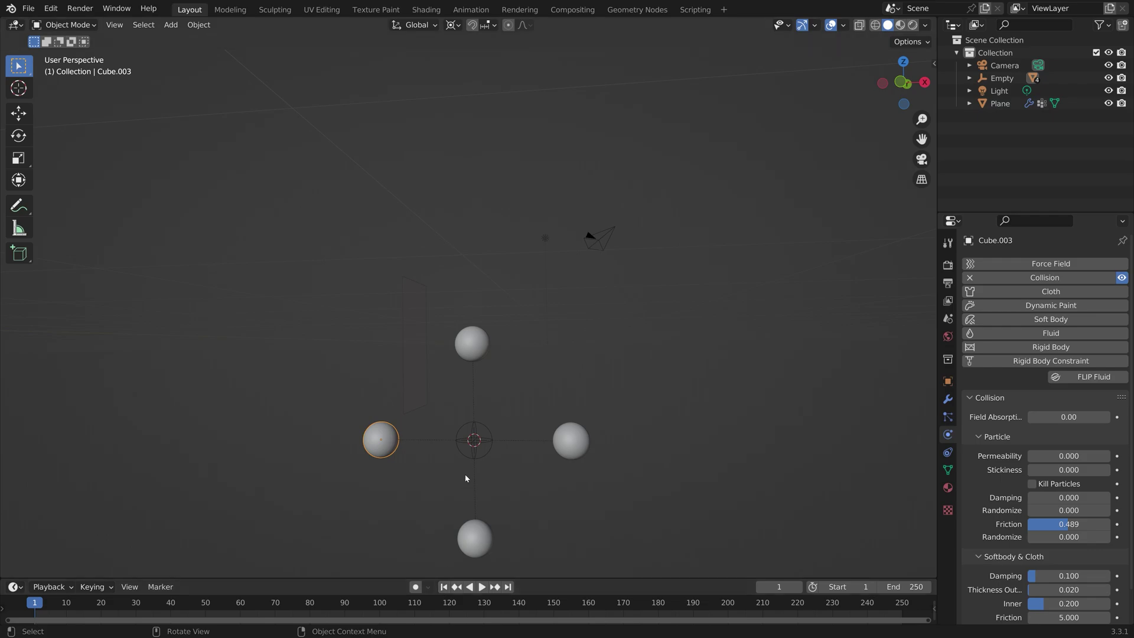
click(485, 435)
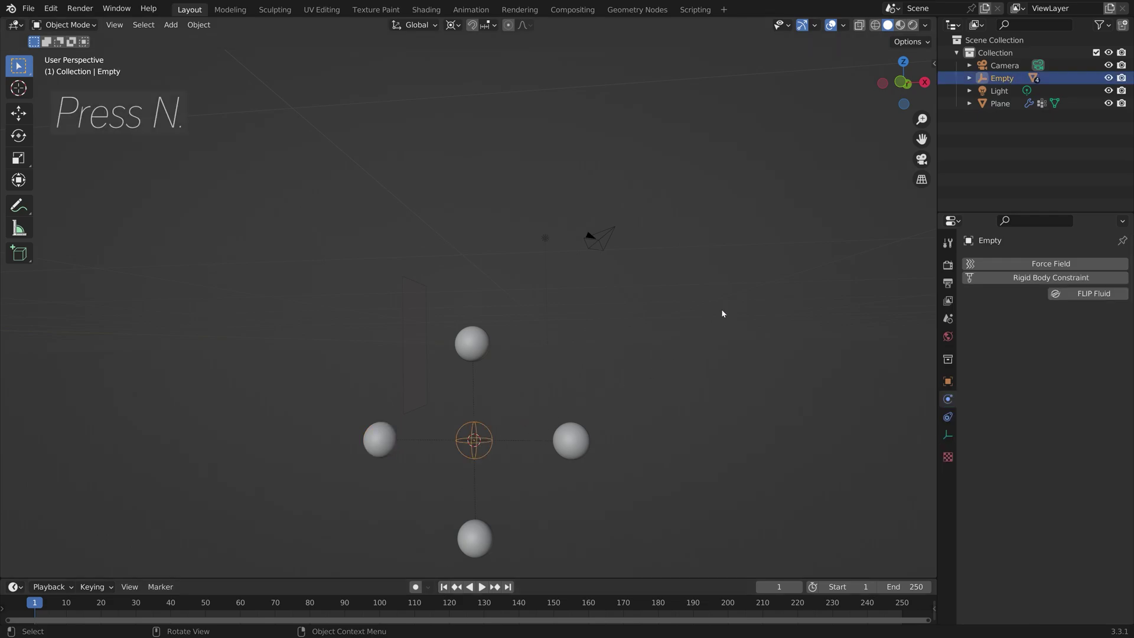
key(n)
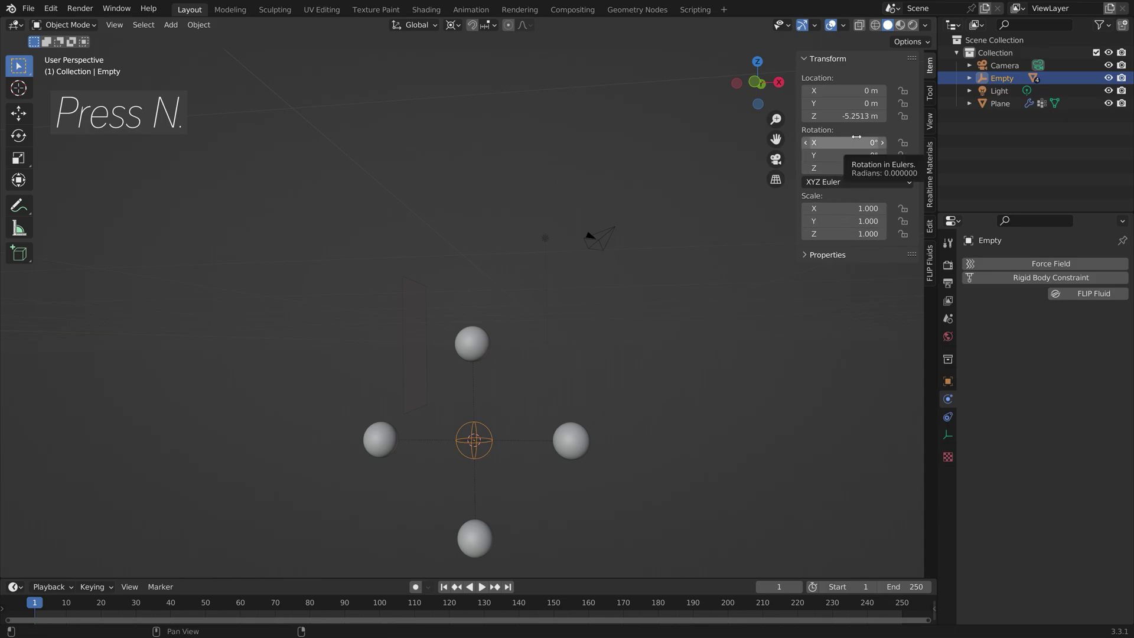
middle_drag(702, 271, 660, 306)
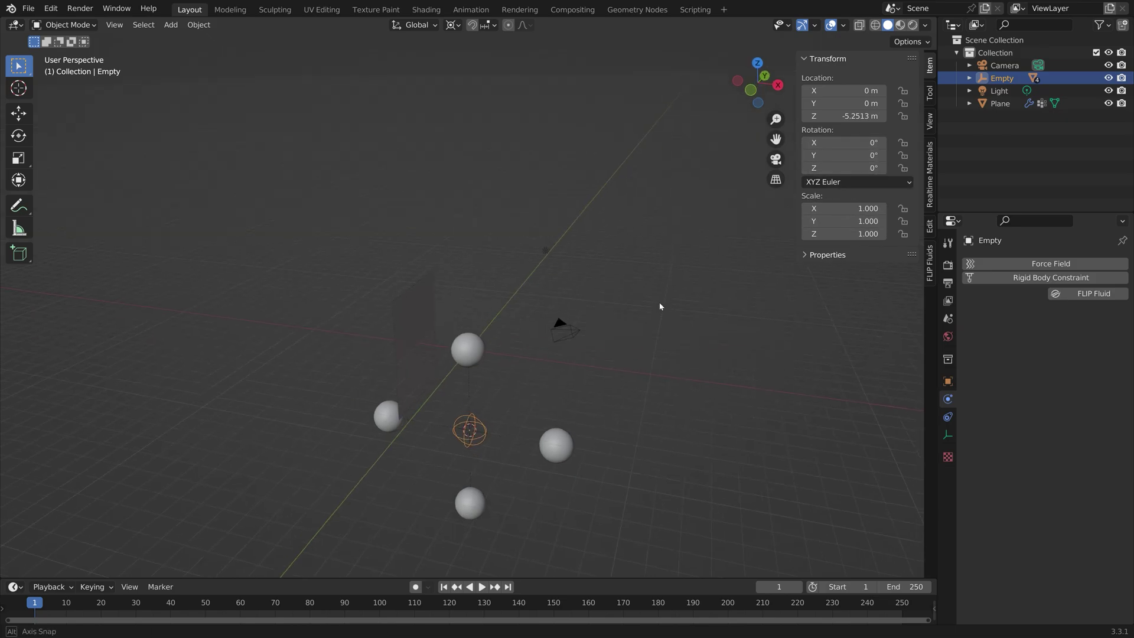
key(i)
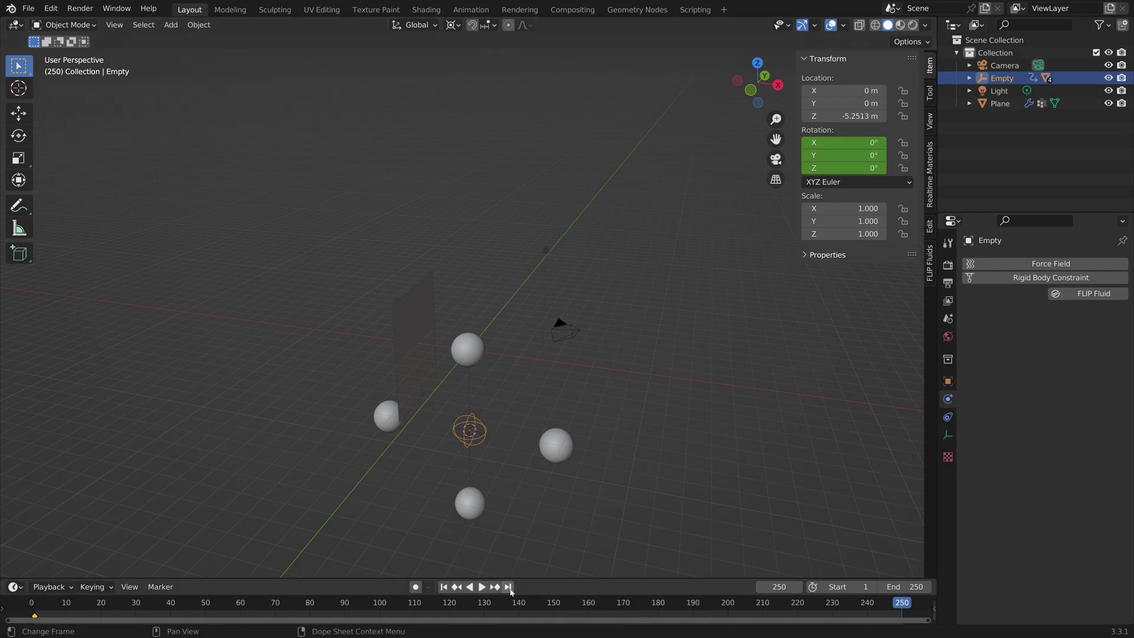
At frame 250, set the empty's Y rotation to -583° and keyframe its rotation.
drag(845, 155, 752, 155)
drag(865, 154, 858, 157)
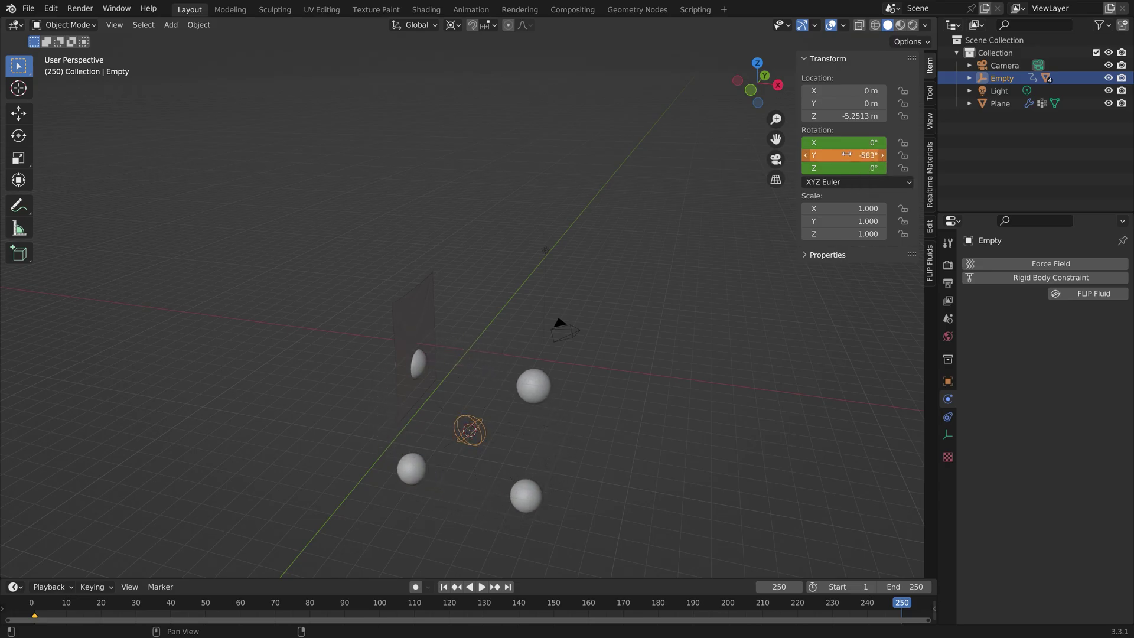
key(i)
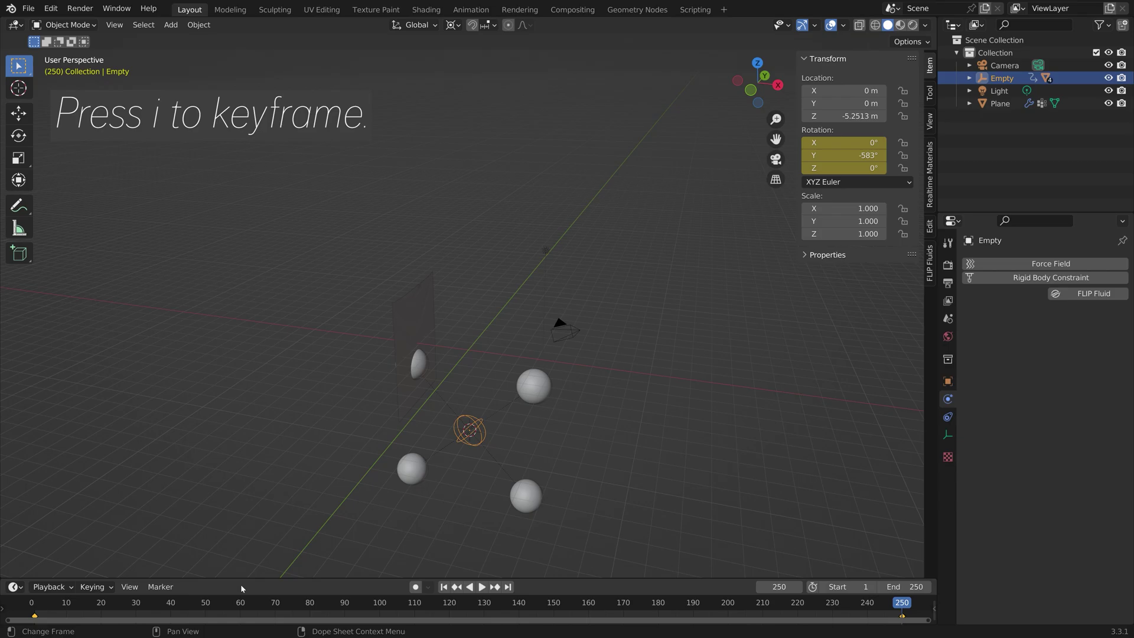
Play back the empty's rotation from the start and set its keyframe interpolation to Linear.
click(25, 601)
key(space)
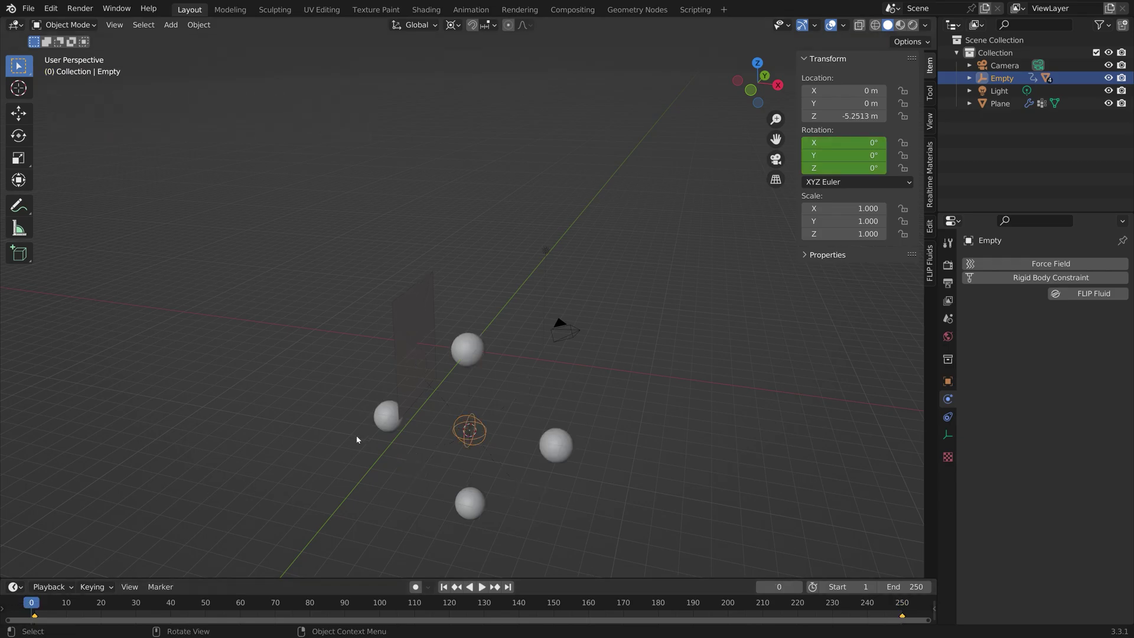
key(space)
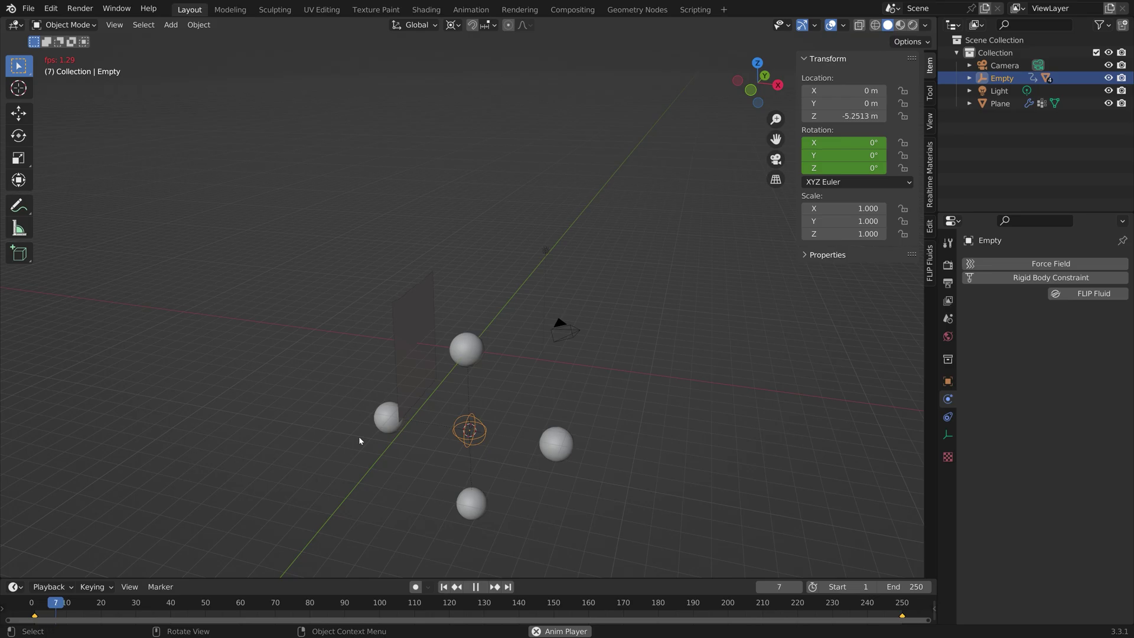
key(space)
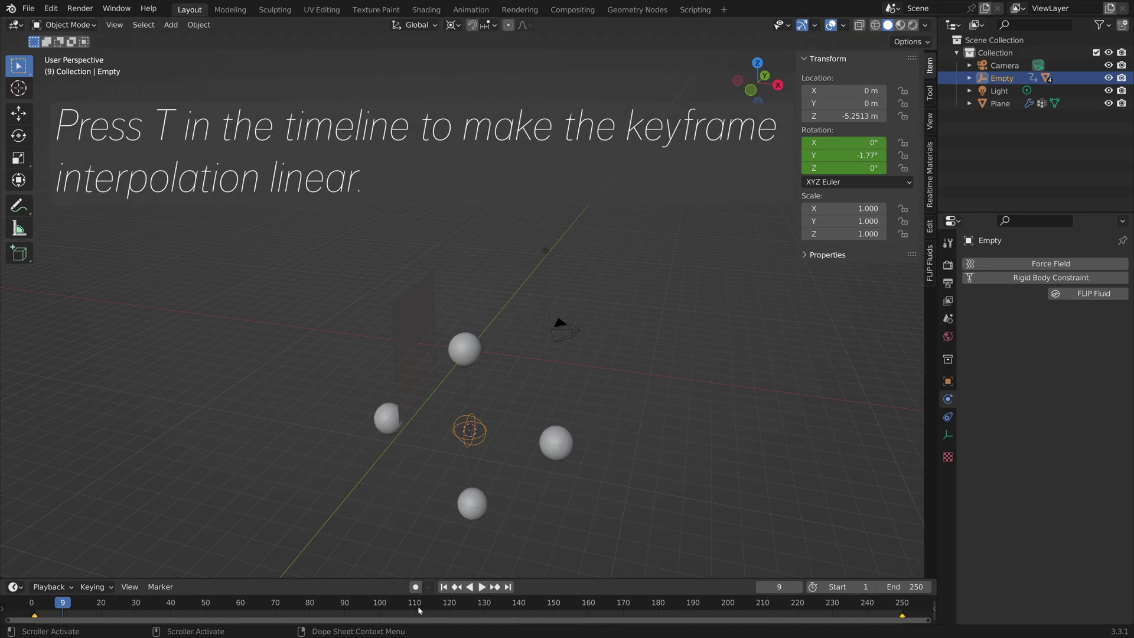
key(t)
click(152, 556)
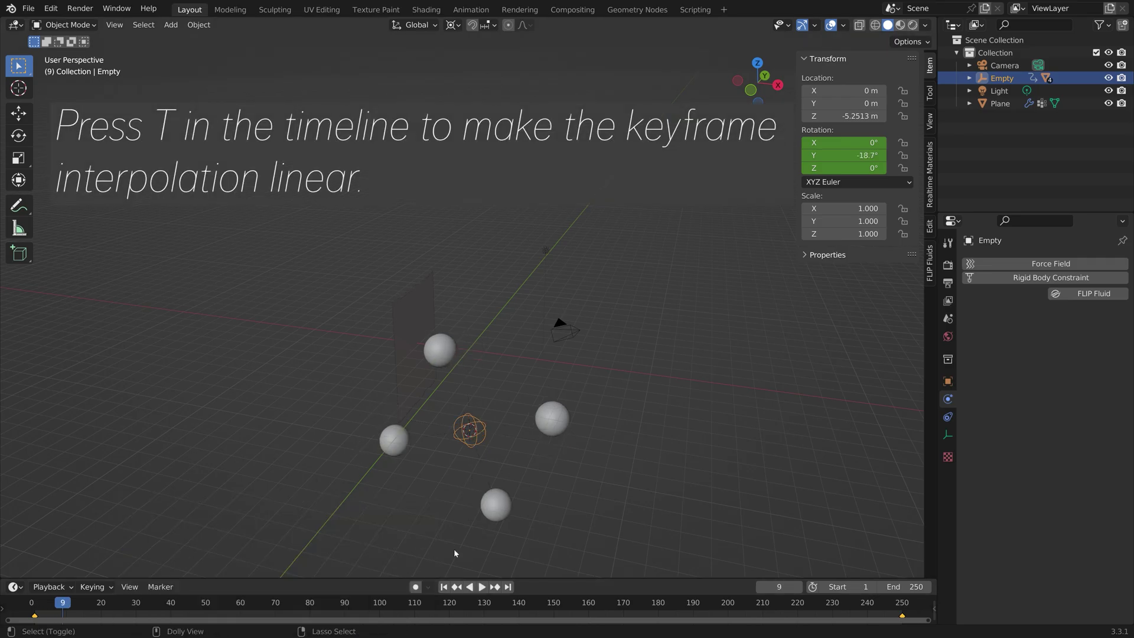
Save the scene as an incremented copy, tut4.blend, and play the cloth simulation from frame 1.
key(ctrl+shift+s)
click(733, 484)
click(767, 484)
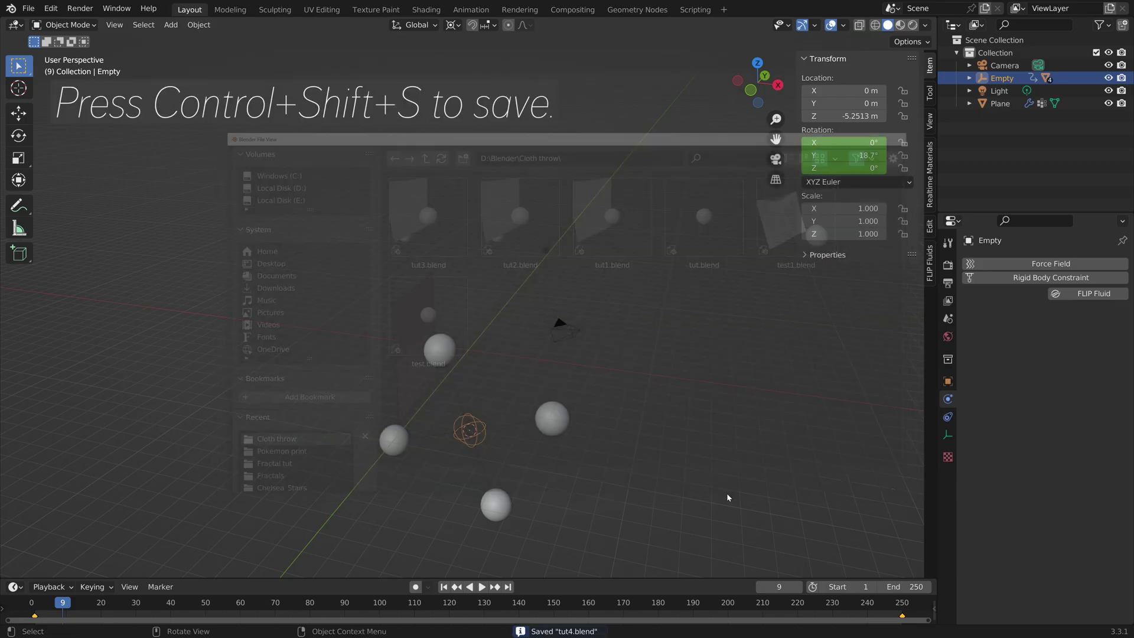
click(443, 586)
key(space)
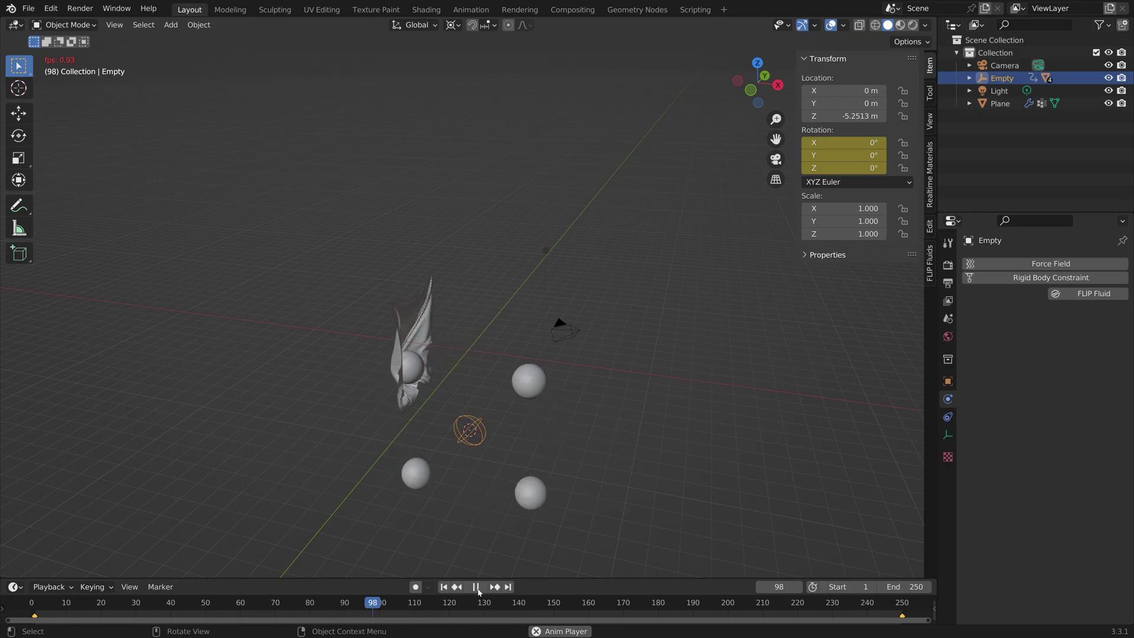
Apply Shade Smooth to the cloth plane and examine its folds up close.
click(423, 348)
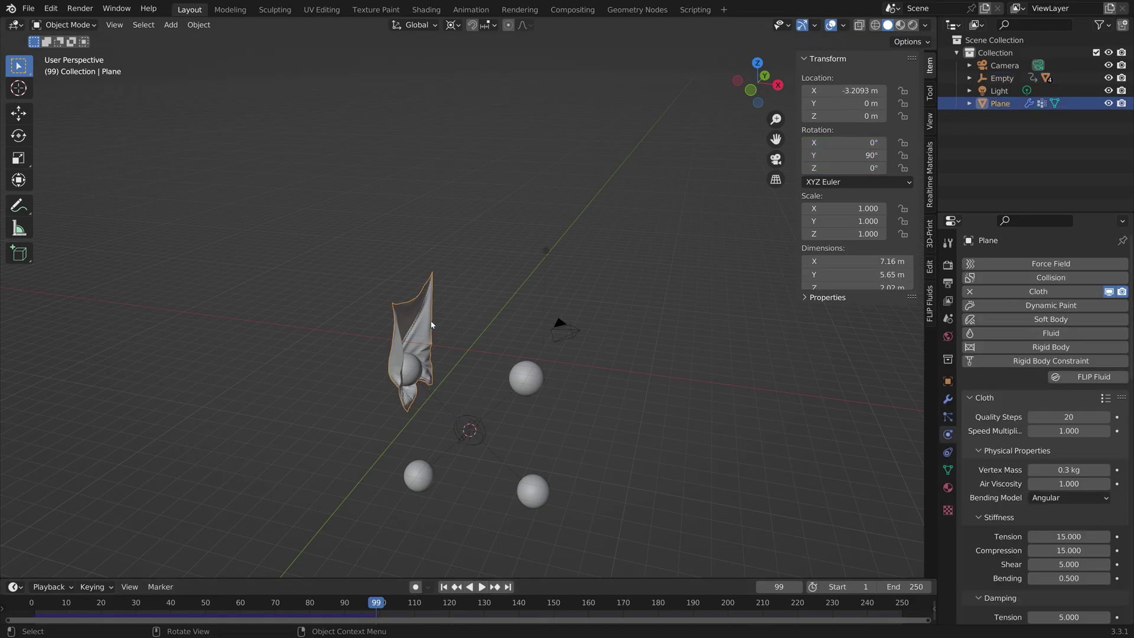
click(199, 24)
click(228, 303)
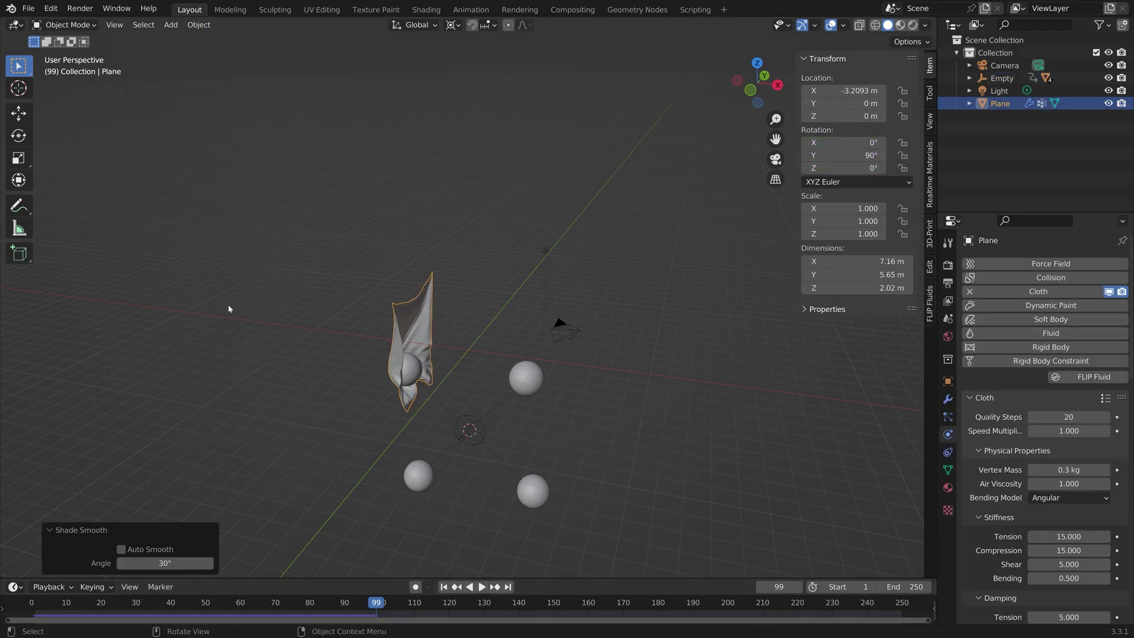
middle_drag(503, 365, 465, 373)
scroll(463, 373, up, 5)
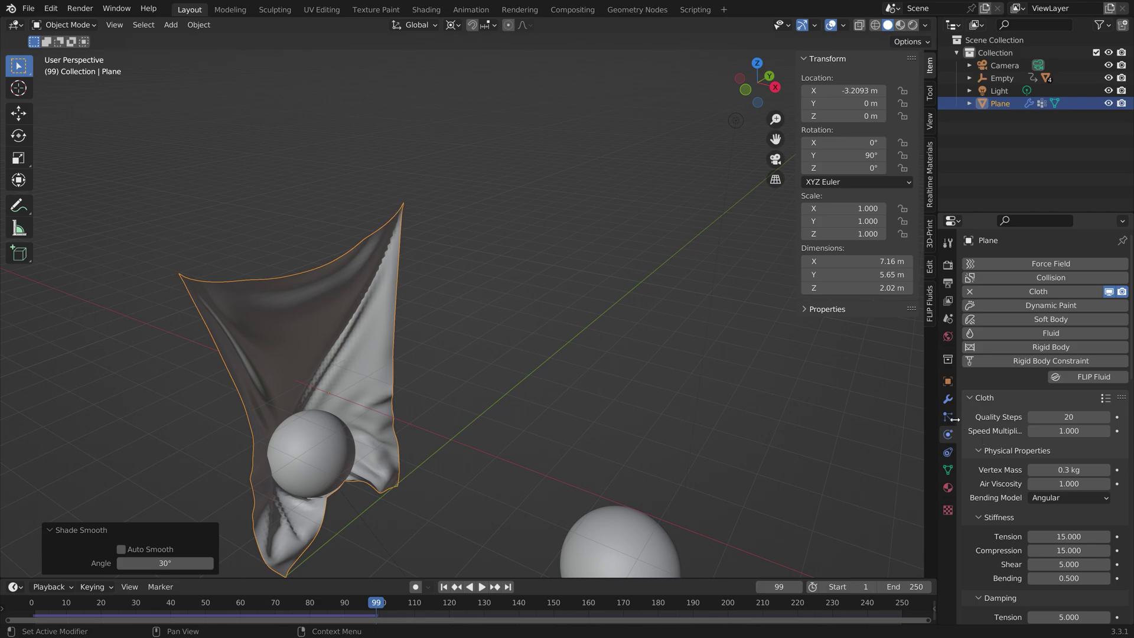
Add a Subdivision Surface modifier to the cloth plane.
click(947, 400)
click(1030, 266)
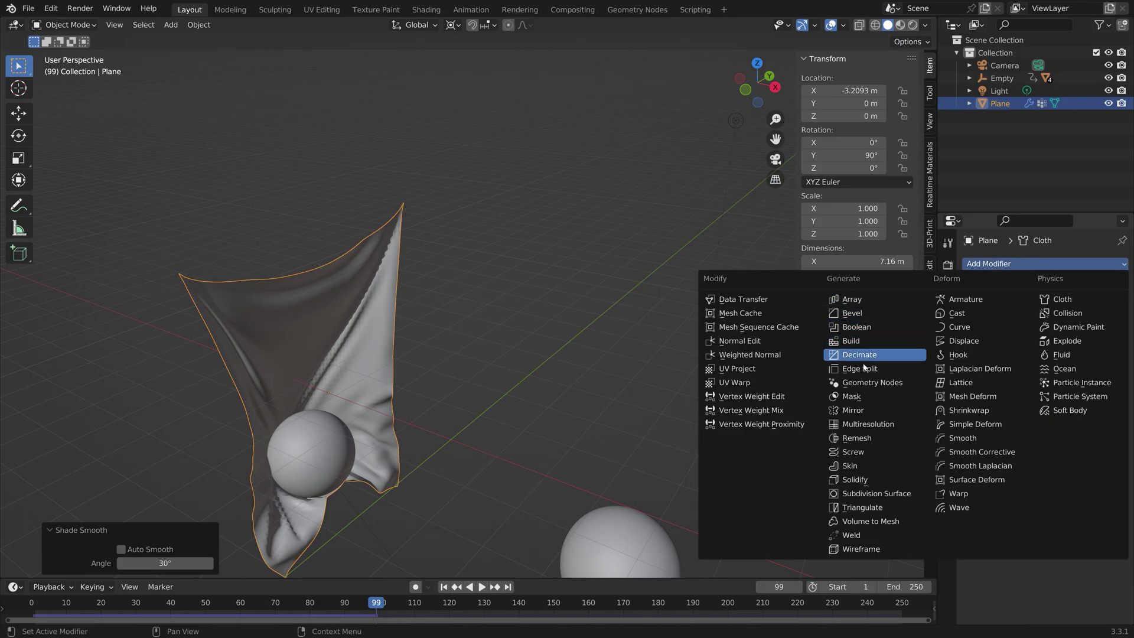
click(877, 494)
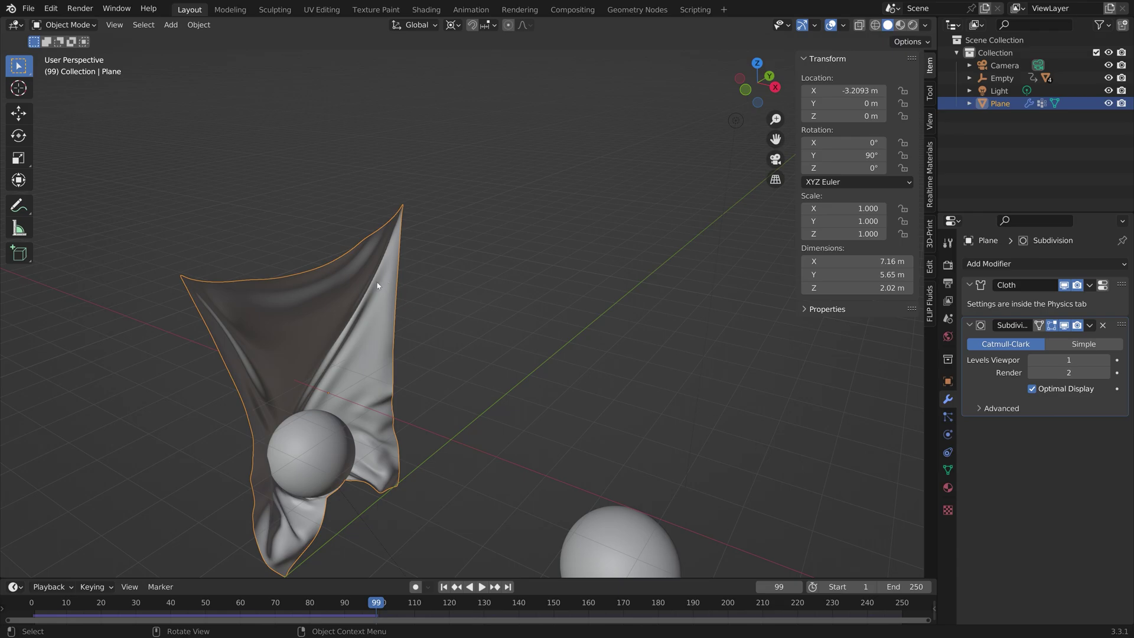
Save the scene with the smoothed cloth as an incremented copy, tut5.blend.
key(ctrl+shift+s)
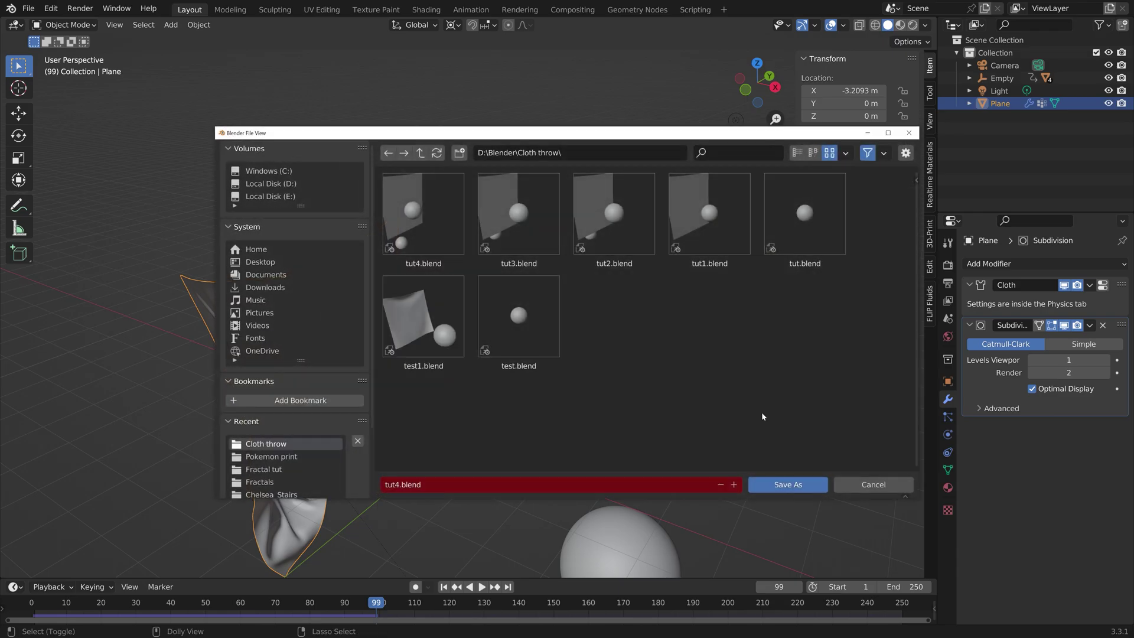
click(734, 484)
click(777, 484)
Delete the two opposite spheres of the ring on either side of the one touching the cloth.
scroll(548, 370, down, 6)
middle_drag(548, 369, 553, 364)
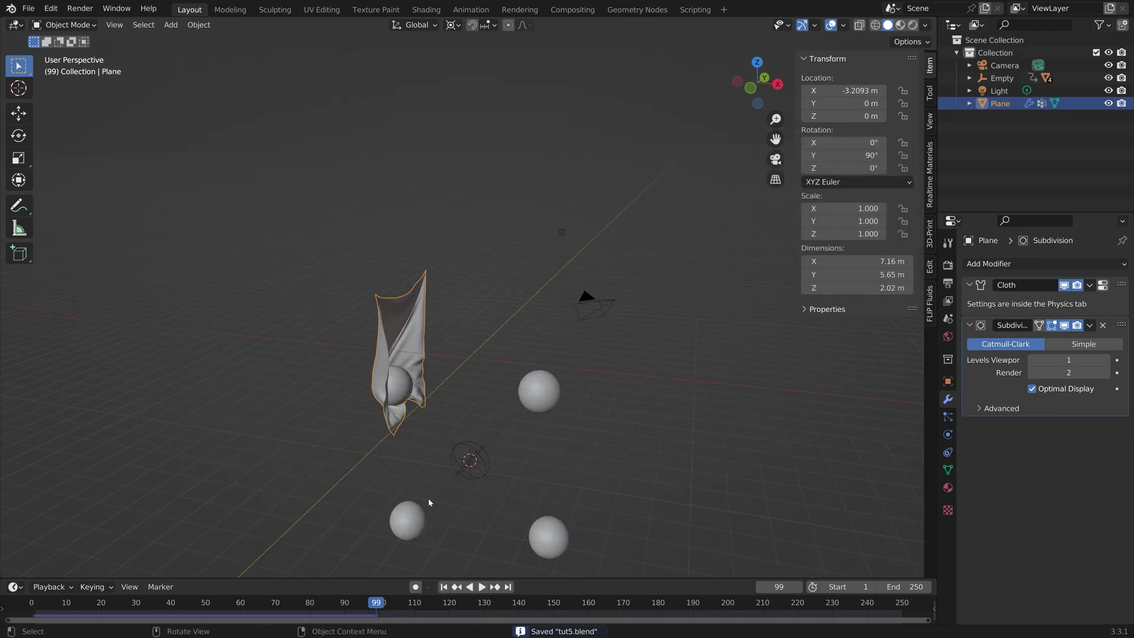
click(409, 518)
key(x)
click(416, 516)
click(543, 395)
key(x)
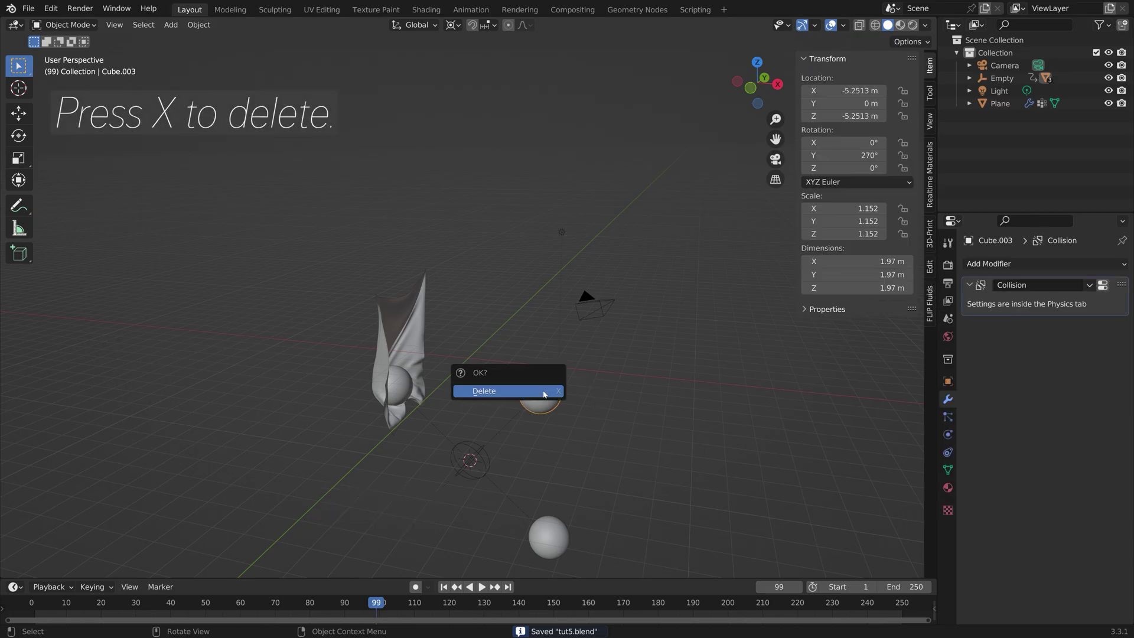
click(544, 394)
Add a Solidify modifier to the cloth plane, try a thickness of 0.02 m and return it to 0.01 m.
middle_drag(590, 398, 604, 371)
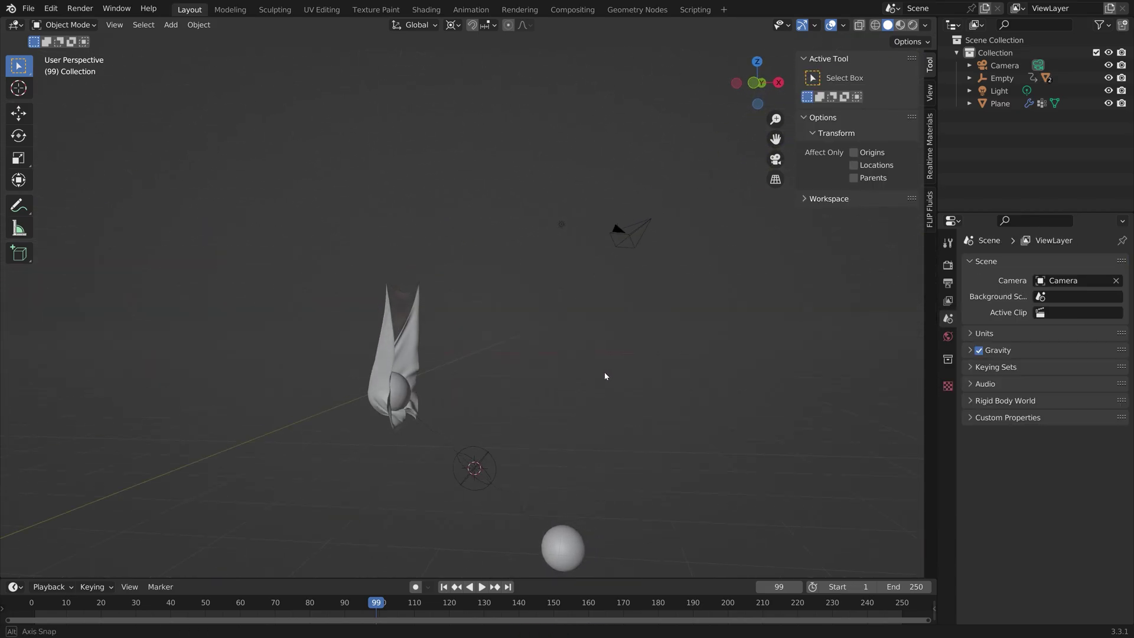
click(372, 366)
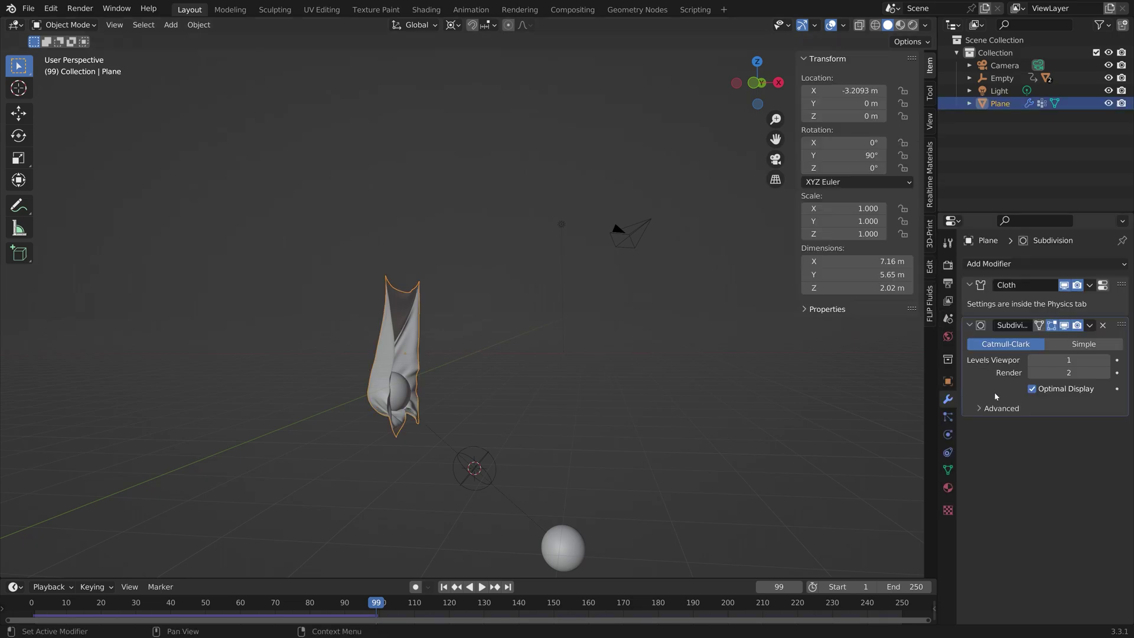
click(1023, 266)
click(854, 479)
scroll(409, 367, up, 3)
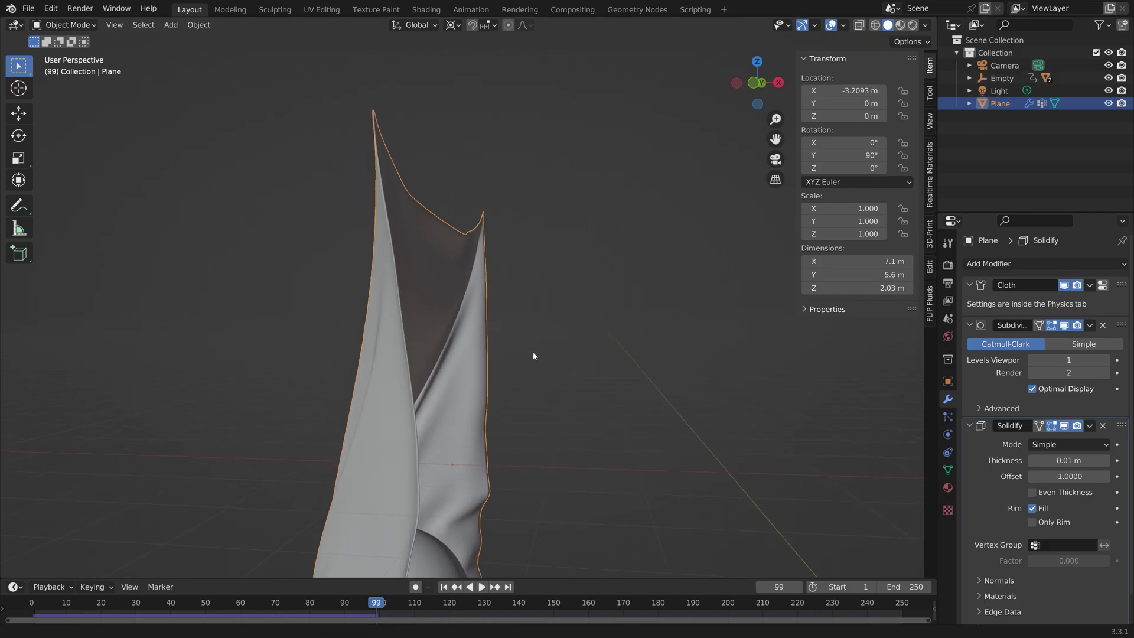
scroll(532, 353, up, 2)
middle_drag(457, 369, 443, 371)
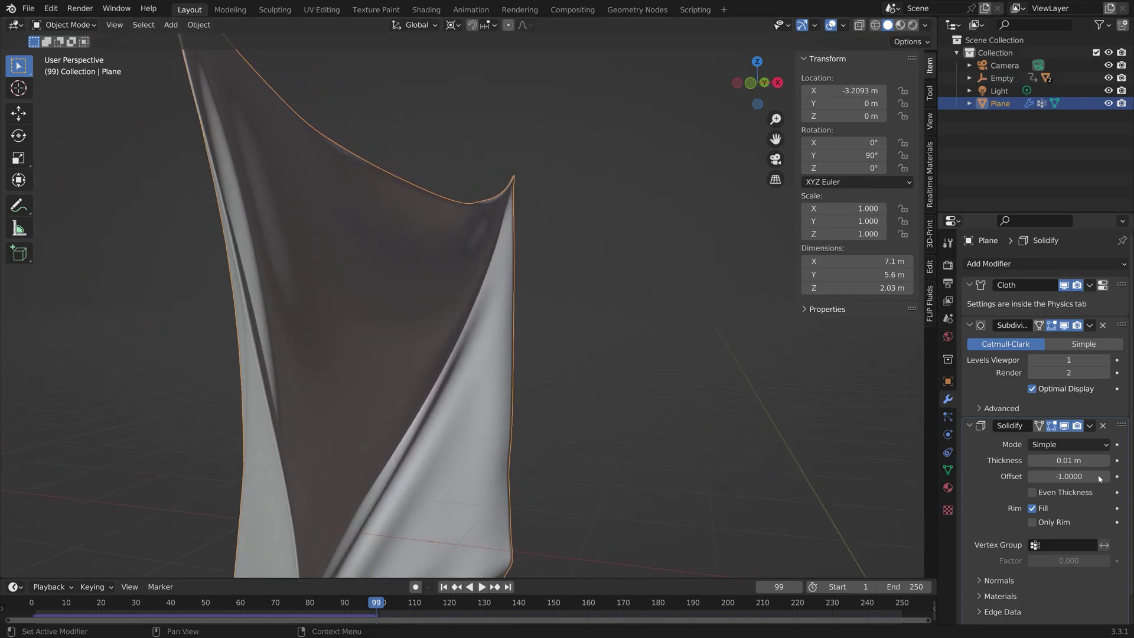
click(1106, 461)
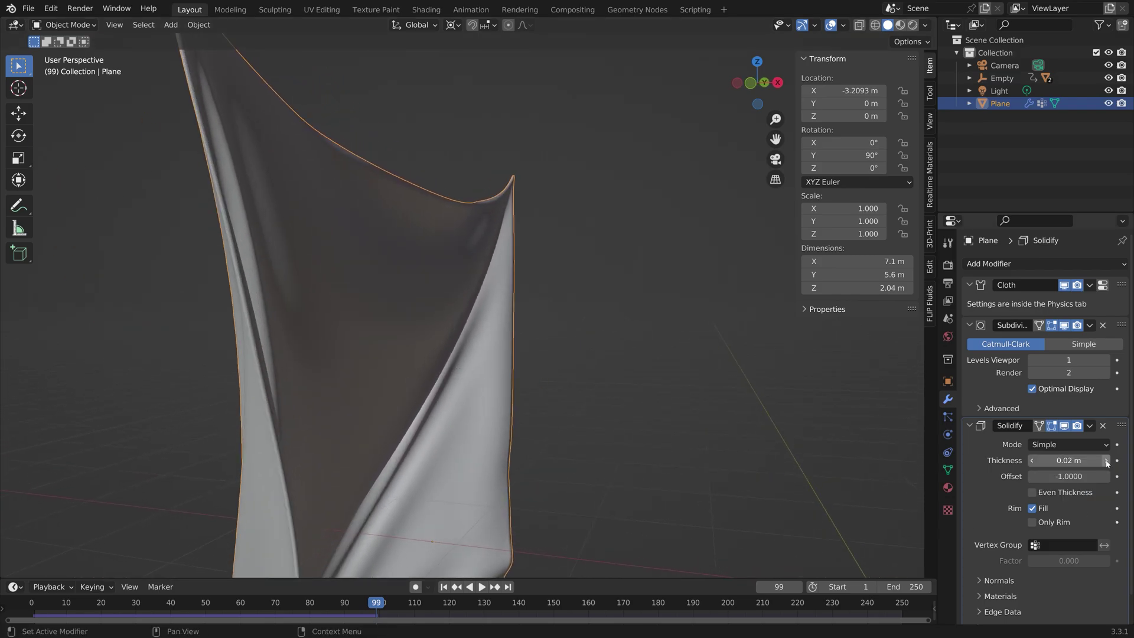
click(1032, 460)
Bake the cloth plane's physics cache for frames 1 to 250.
scroll(724, 400, down, 5)
middle_drag(725, 400, 644, 398)
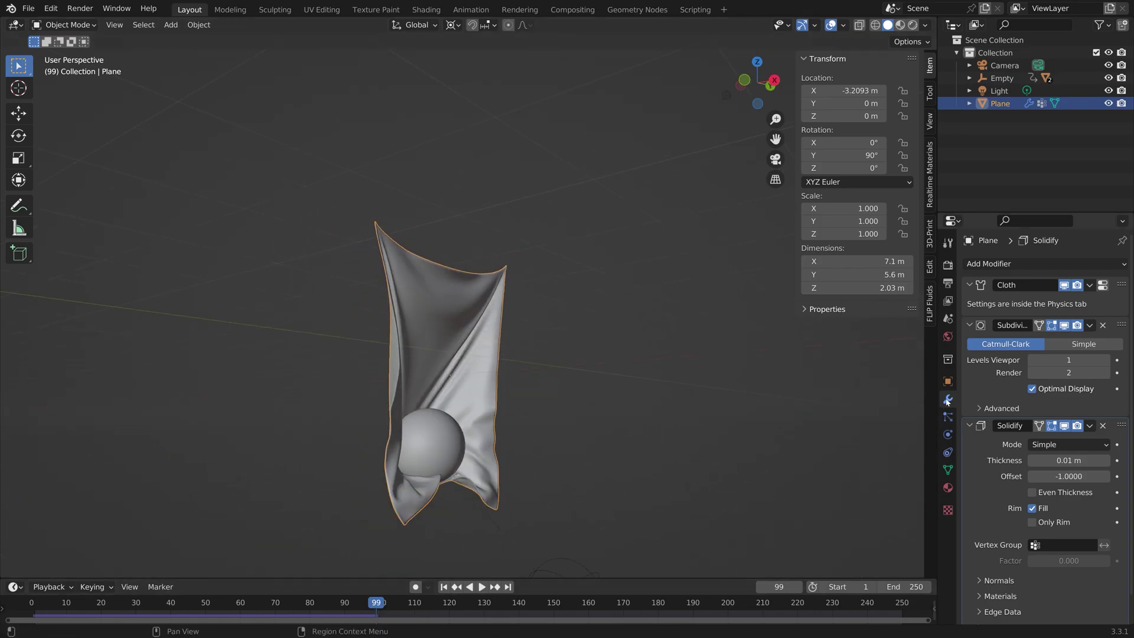
click(948, 435)
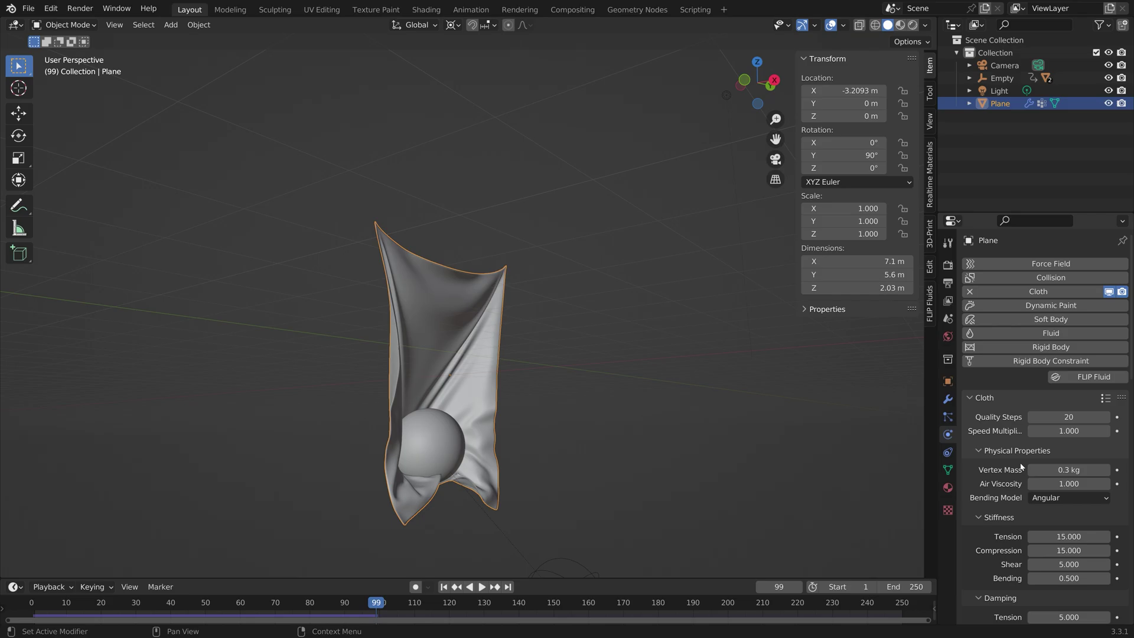
scroll(1020, 467, down, 20)
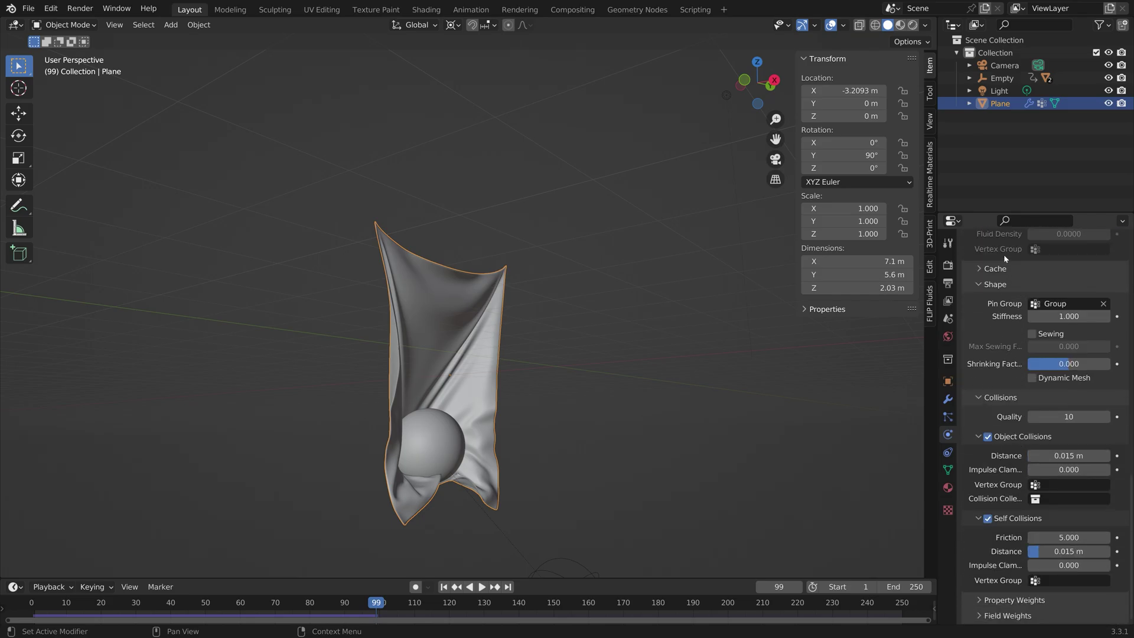
click(987, 268)
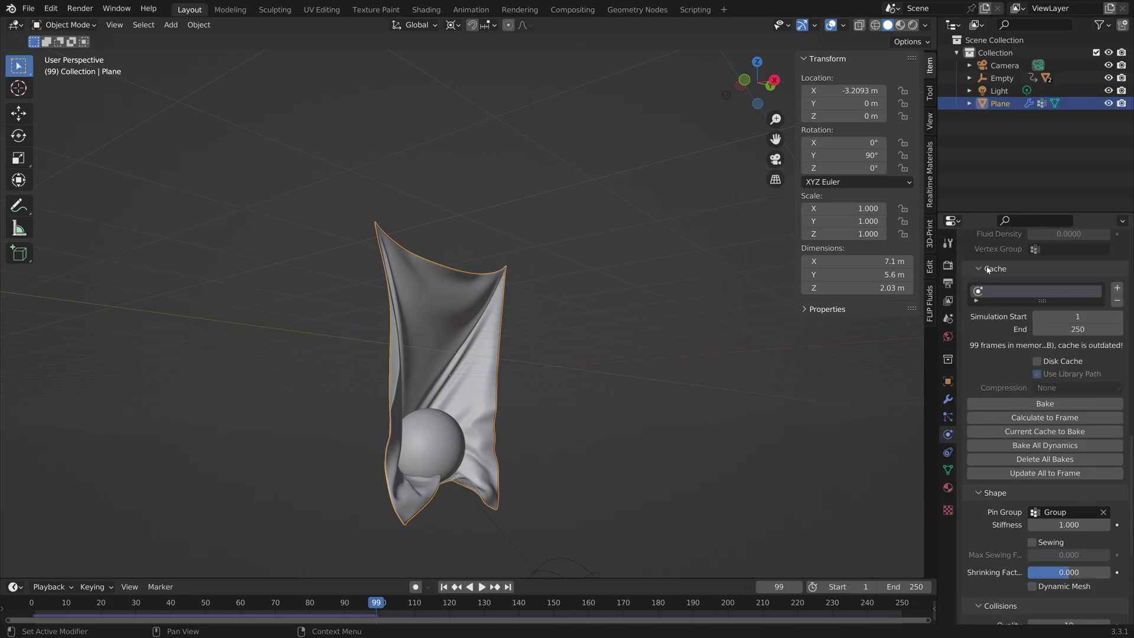
click(1064, 405)
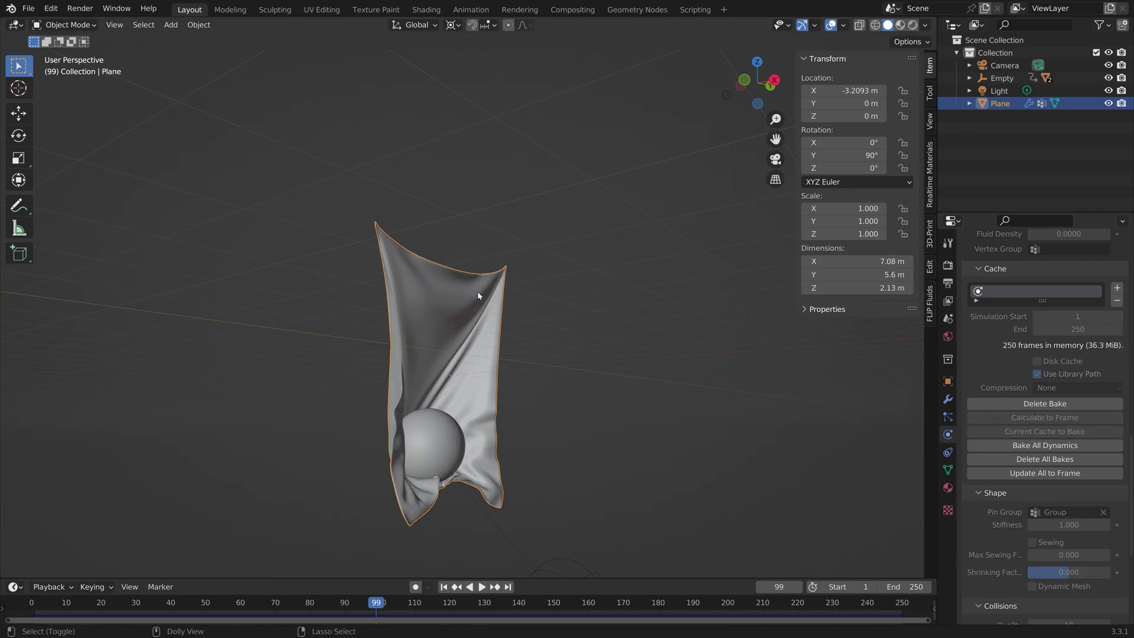
Save the scene with the baked cloth as an incremented copy, tut6.blend.
key(ctrl+shift+s)
key(KP_Add)
click(757, 483)
Scrub through the baked cloth simulation to frame 250.
drag(179, 605, 931, 632)
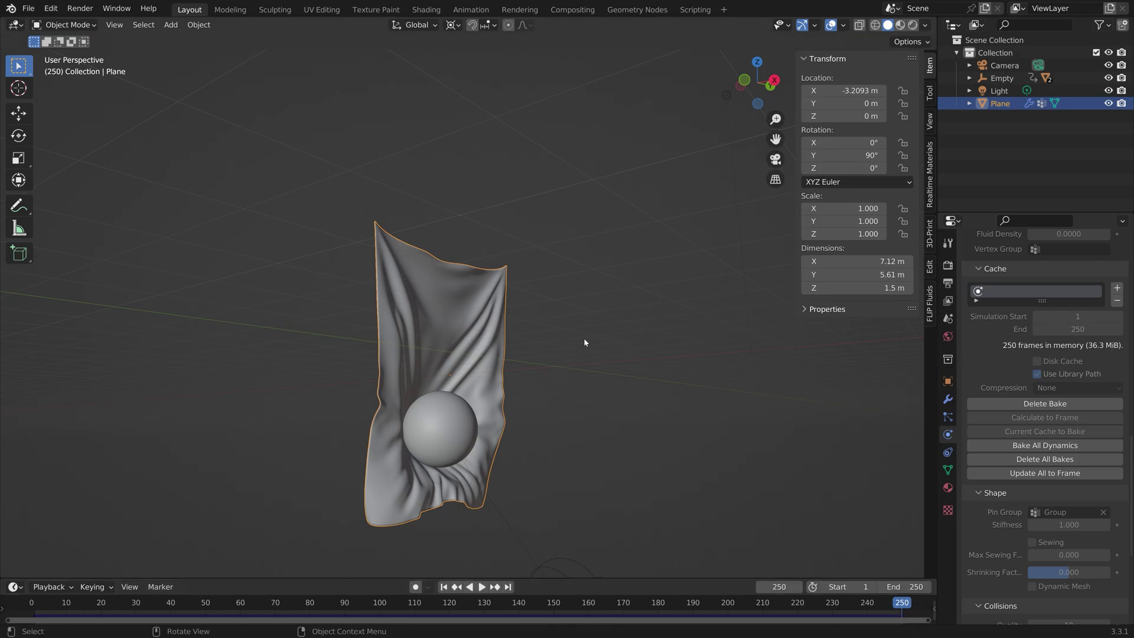
key(ctrl+shift+s)
click(856, 487)
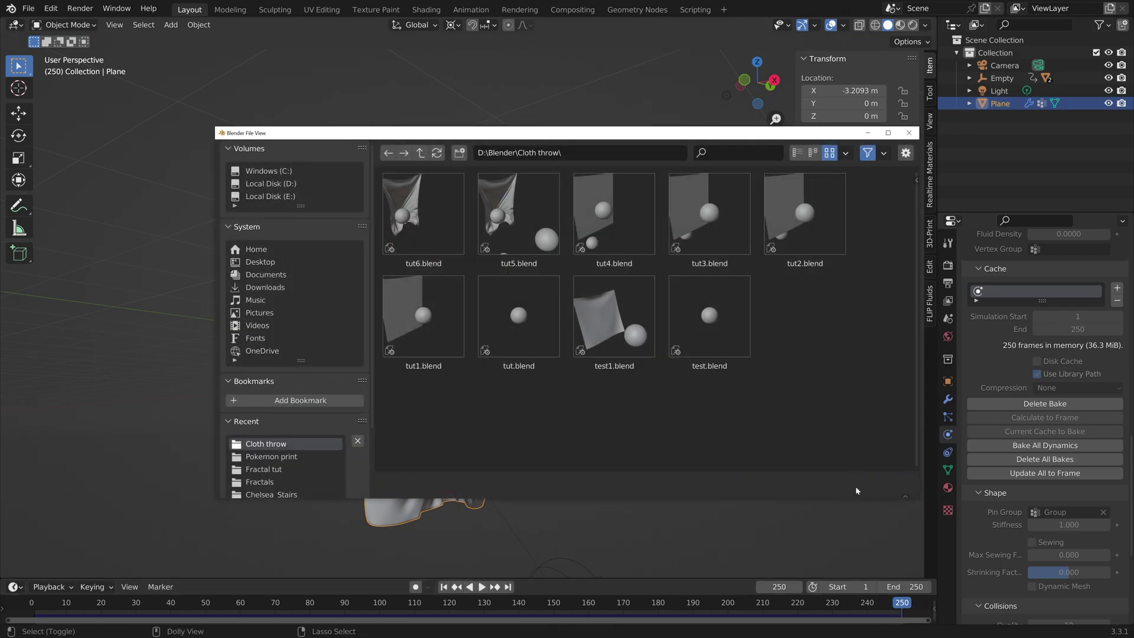
Assign an Environment Texture to the color of the world background.
click(947, 337)
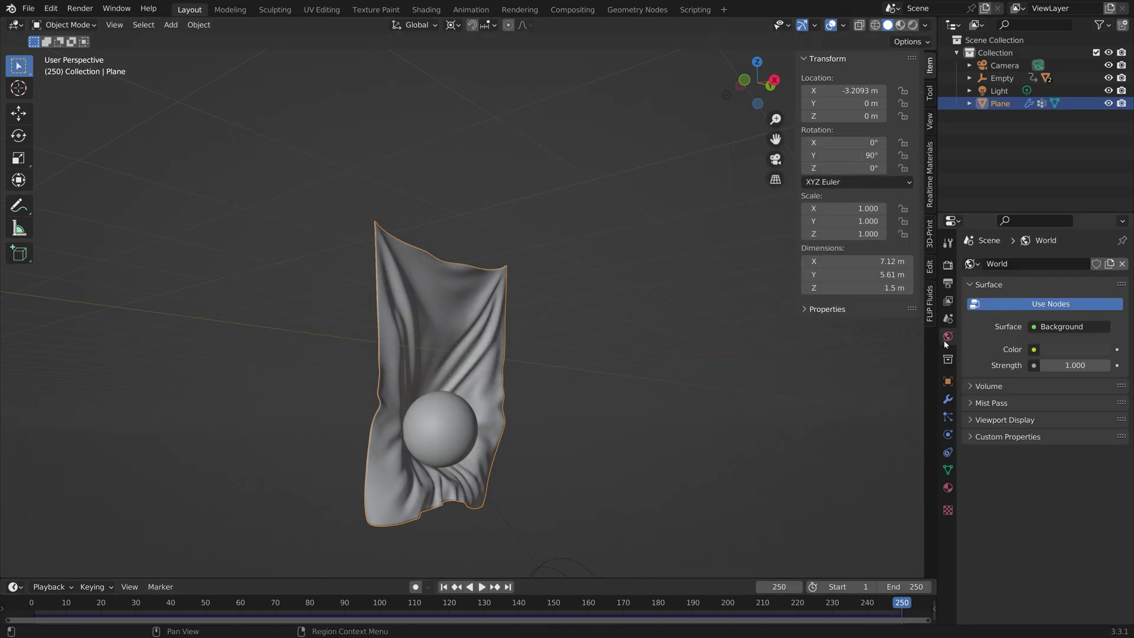
click(1030, 349)
click(764, 406)
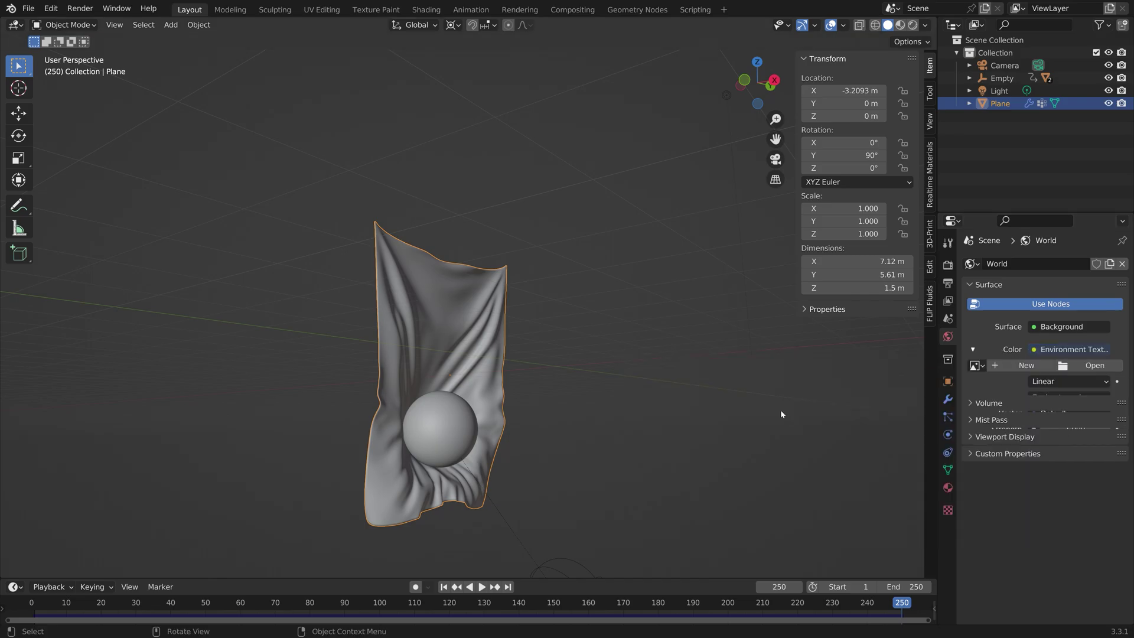
Load Chelsea_Stairs_8k.jpg from the Chelsea_Stairs folder as the world's environment texture image.
click(1078, 366)
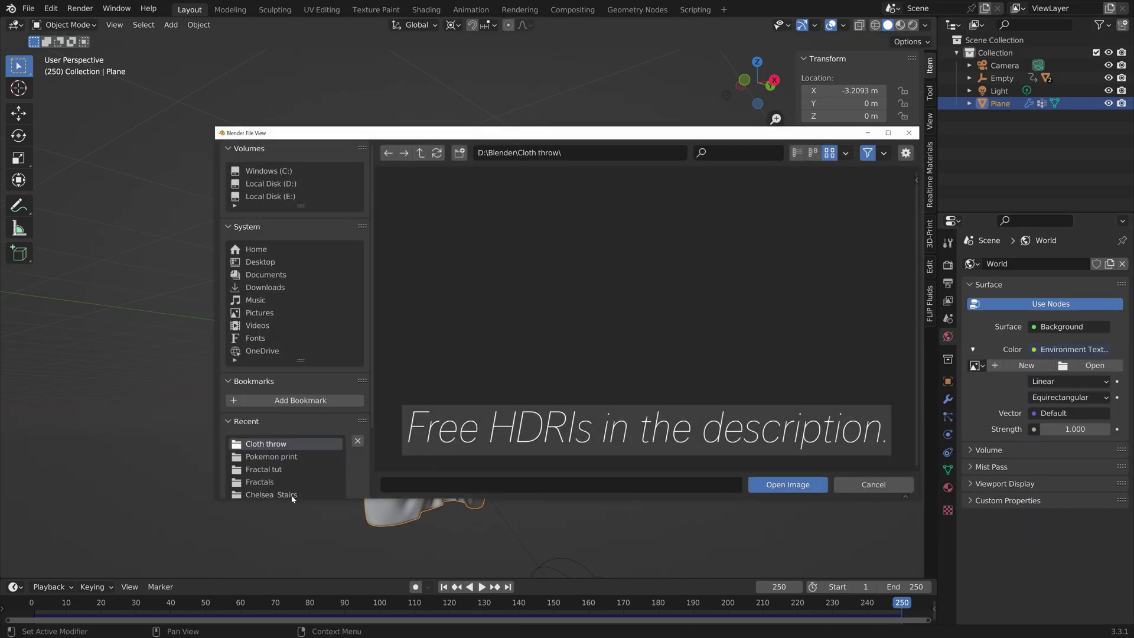
click(271, 494)
click(524, 224)
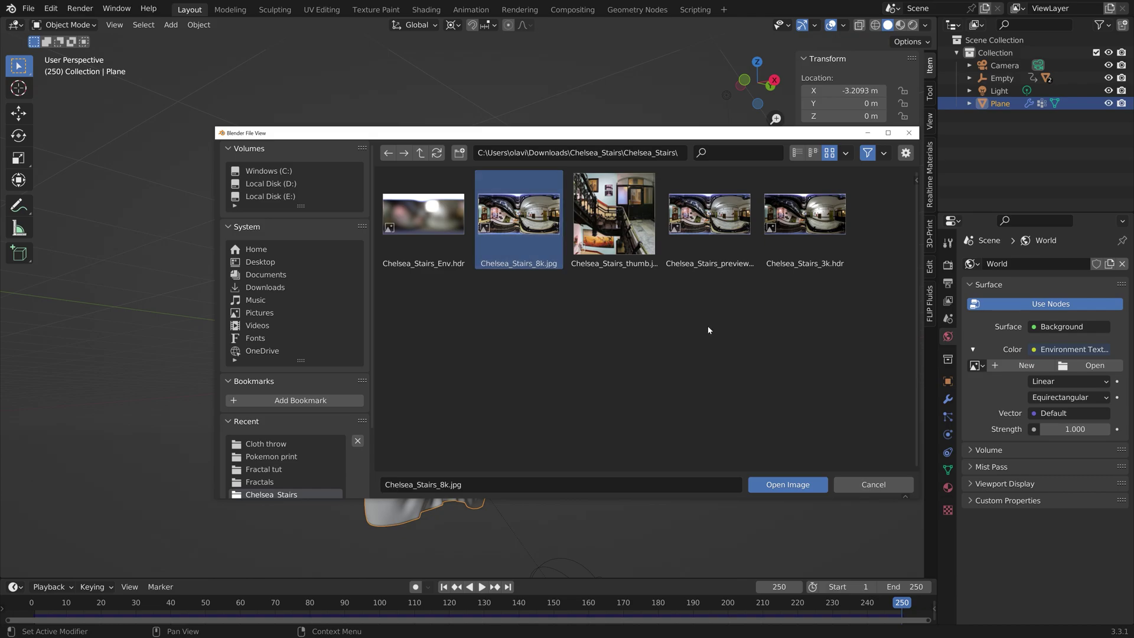
click(786, 484)
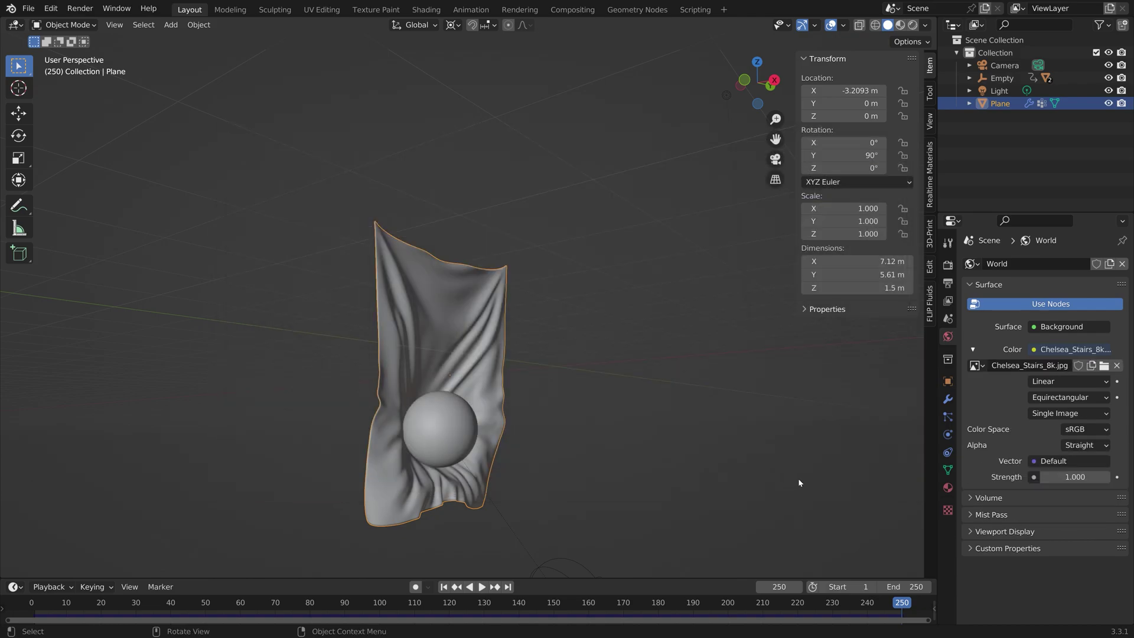
Set the scene light's type to Sun.
click(998, 90)
click(948, 434)
click(1027, 320)
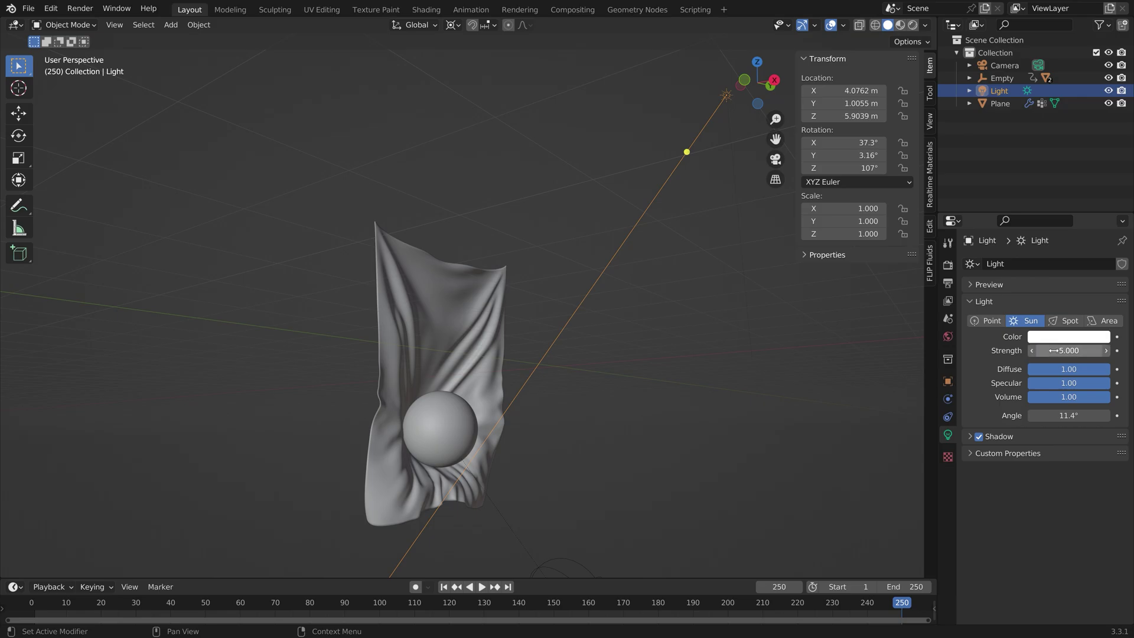
Rotate the sun light freely so that it shines down toward the front of the cloth and sphere.
key(r)
key(r)
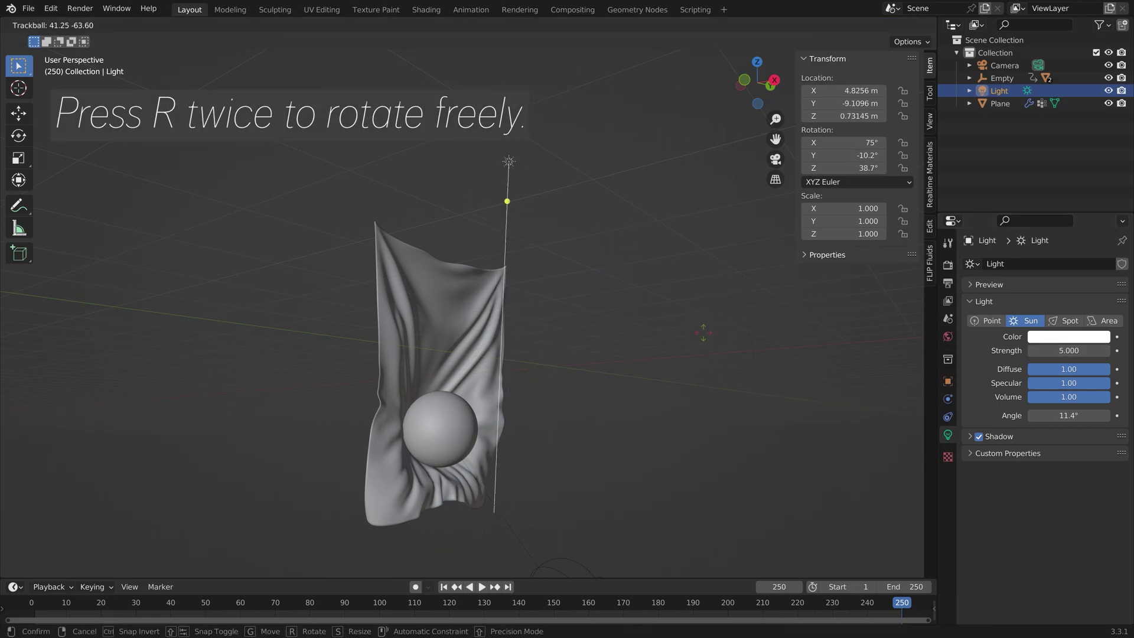
click(702, 333)
middle_drag(703, 332, 670, 381)
key(r)
key(r)
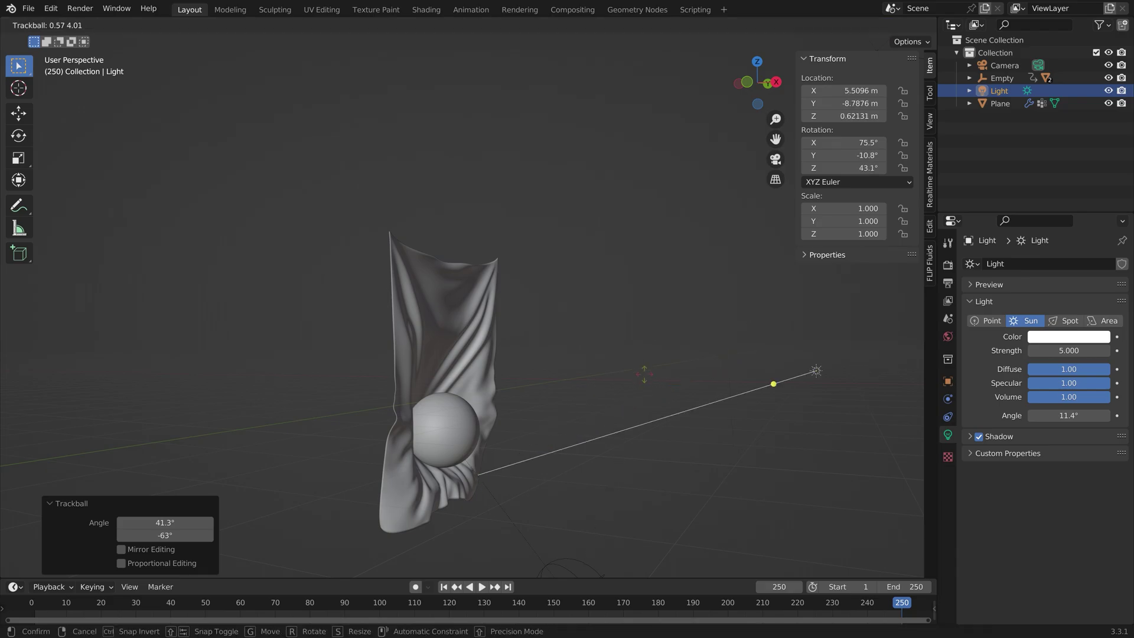
click(642, 362)
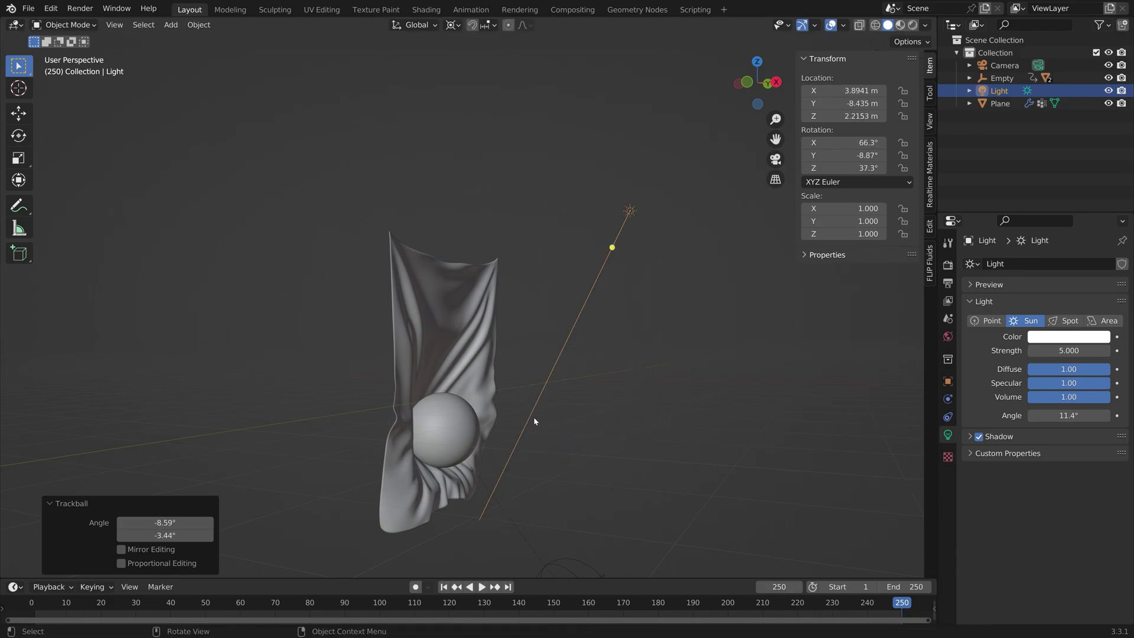
mouse_move(538, 420)
middle_down()
mouse_move(521, 433)
mouse_move(534, 434)
middle_up()
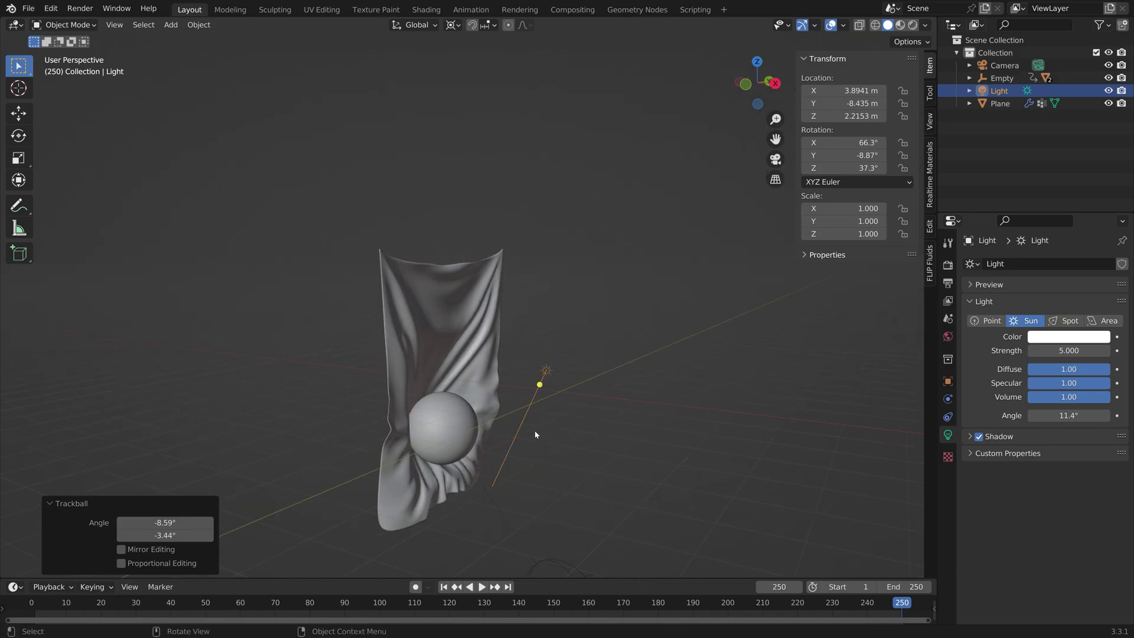
Switch the viewport to rendered shading and enable the Transparent film option to hide the environment background.
click(912, 25)
click(948, 265)
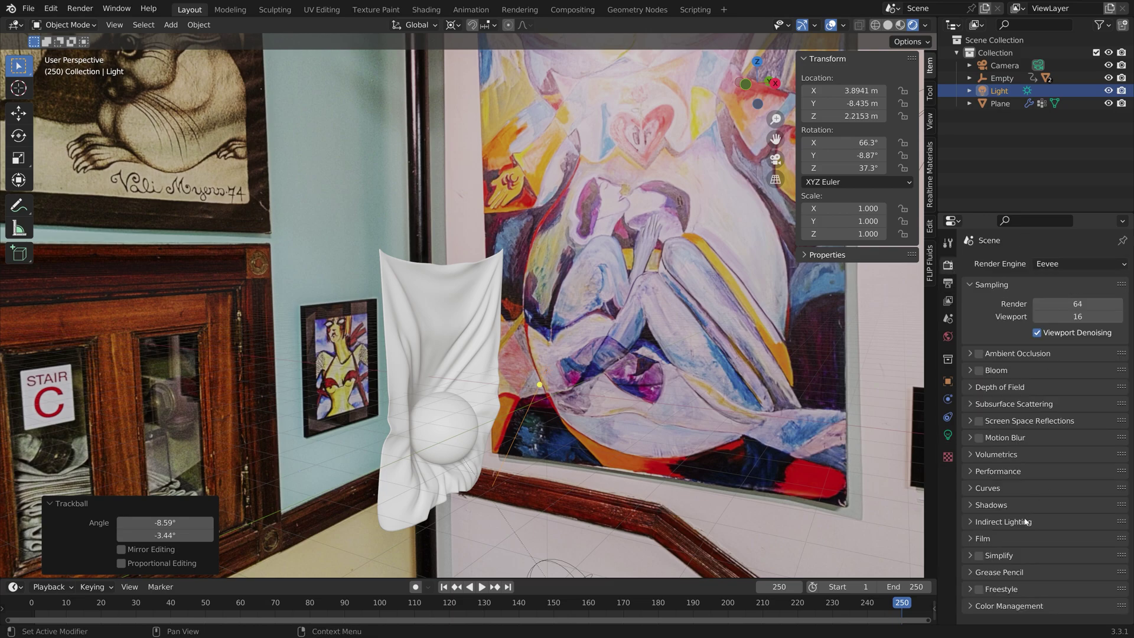
click(971, 538)
scroll(983, 544, down, 1)
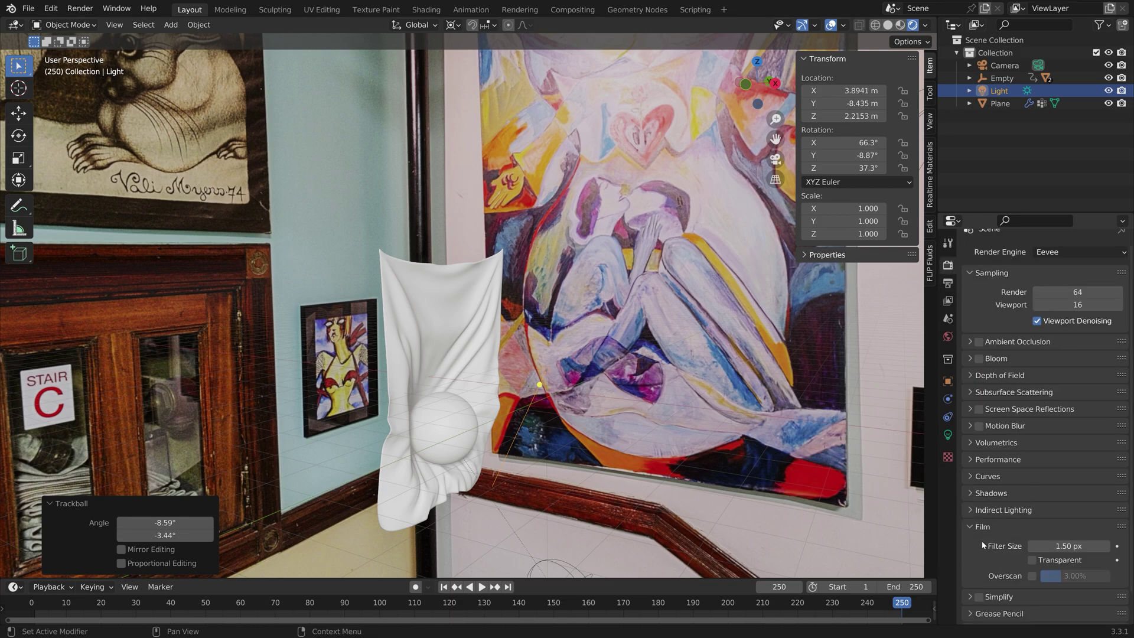
click(1032, 560)
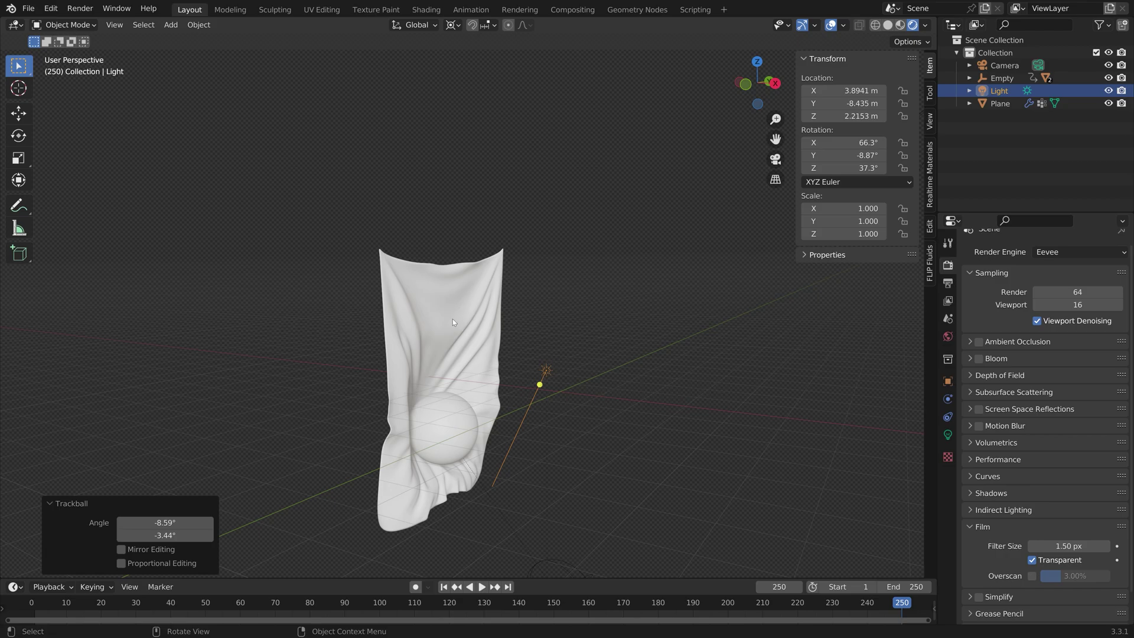
Change the sphere material's surface to Glossy BSDF with a roughness of 0.157 and a gold color.
click(452, 420)
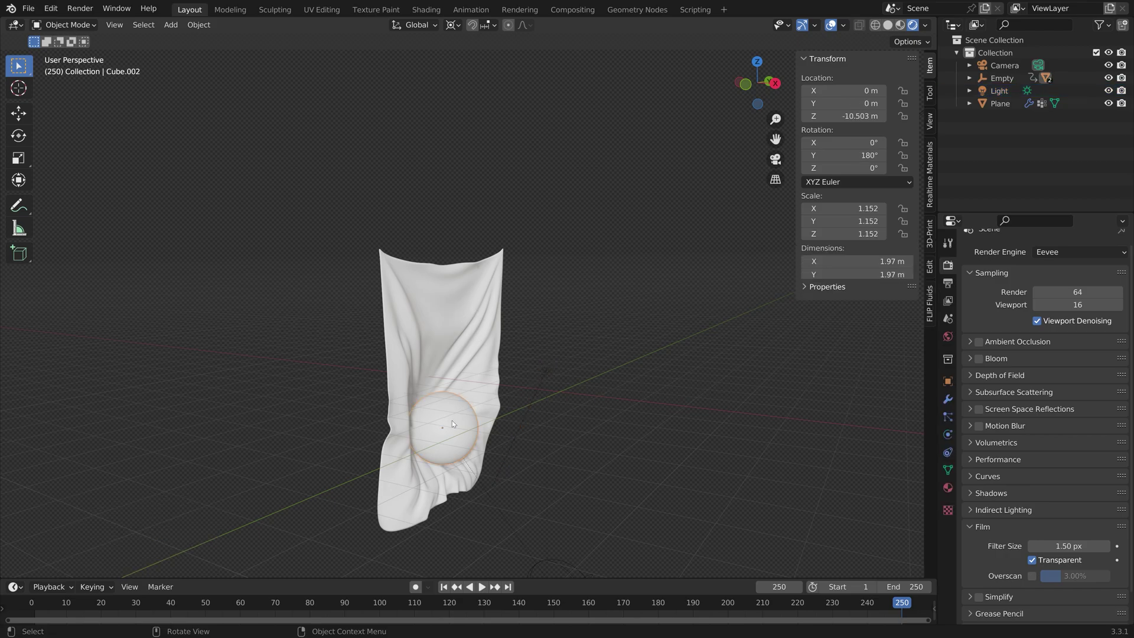
click(948, 487)
click(1062, 386)
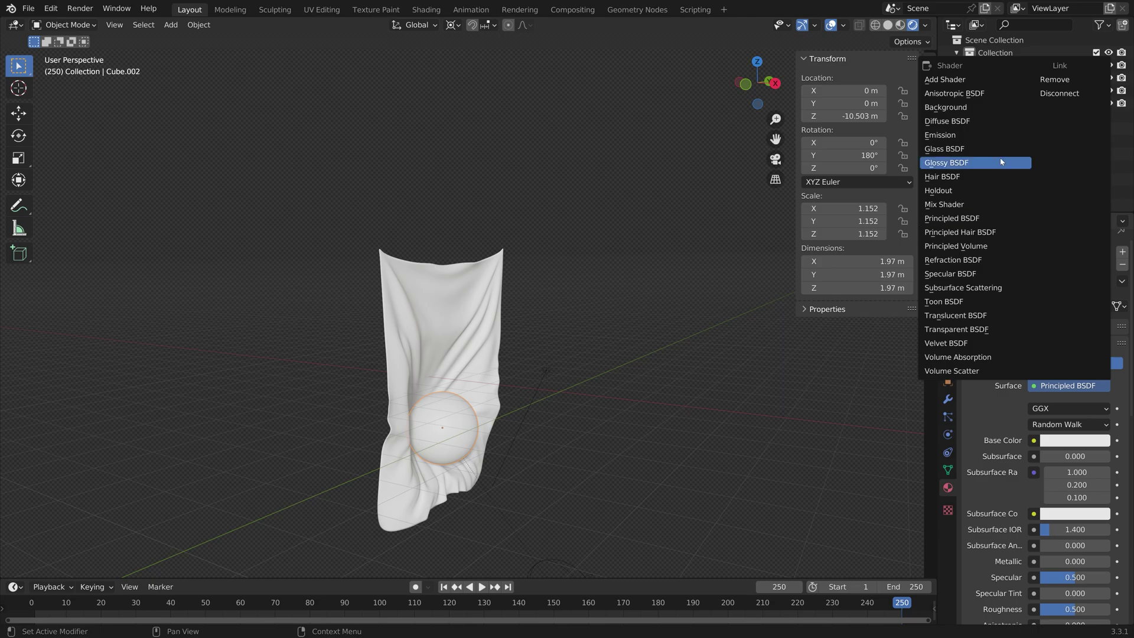
click(974, 163)
drag(1080, 440, 1050, 440)
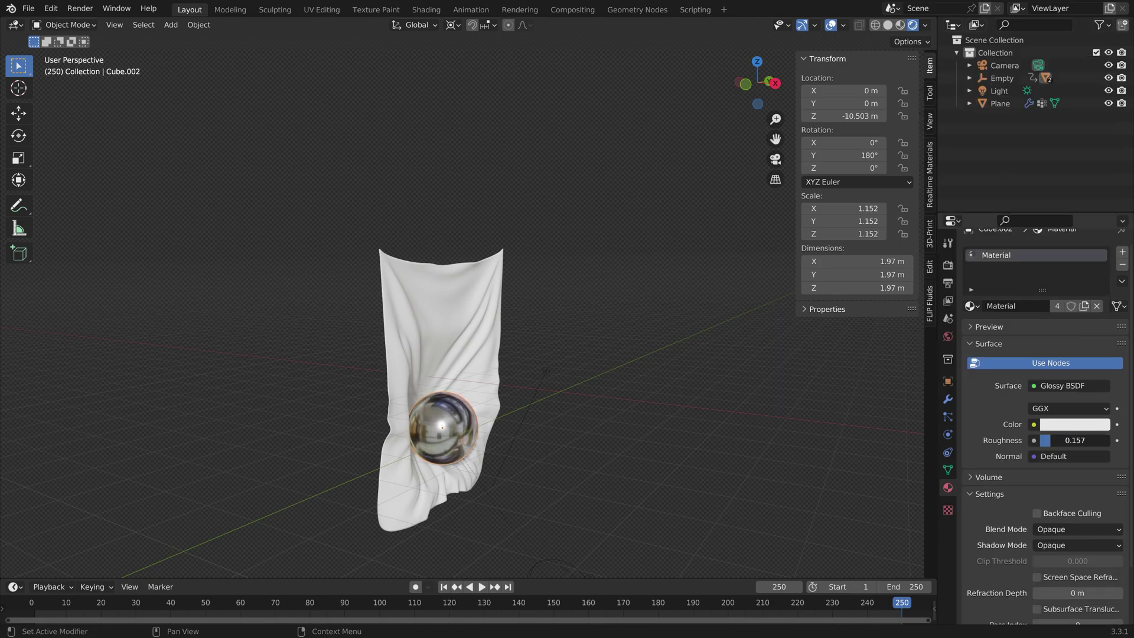
click(1073, 424)
mouse_move(1100, 250)
mouse_down()
mouse_move(1100, 274)
mouse_move(1099, 257)
mouse_up()
click(1020, 316)
Create a new material for the cloth plane and color it red.
click(449, 319)
click(1050, 318)
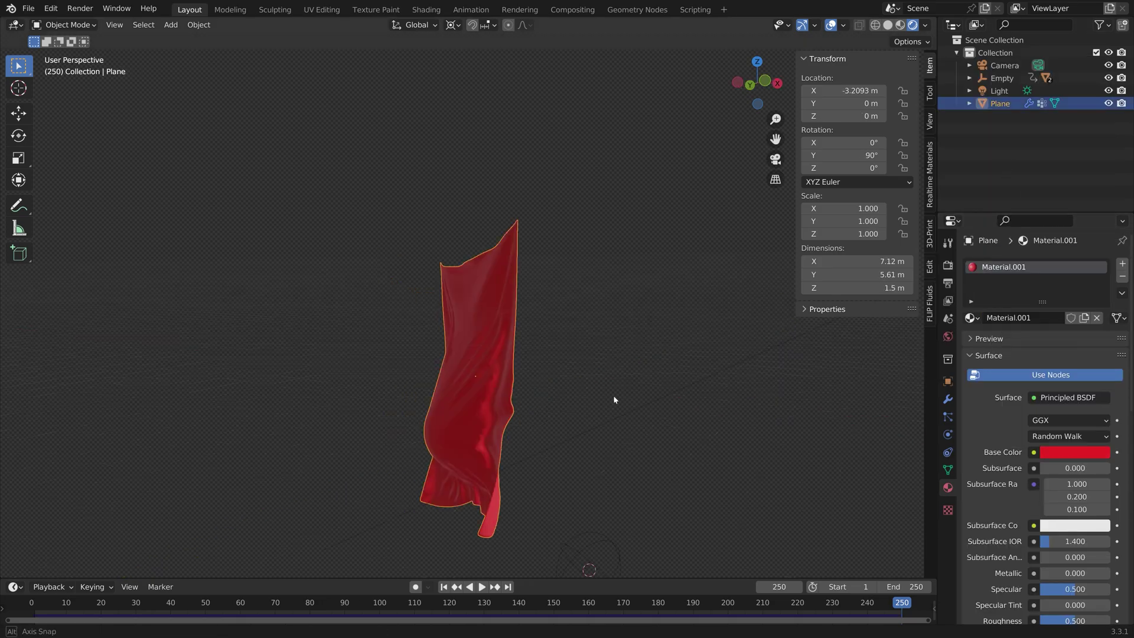
Switch the render engine to Cycles and set its device to GPU Compute.
click(948, 265)
click(1043, 266)
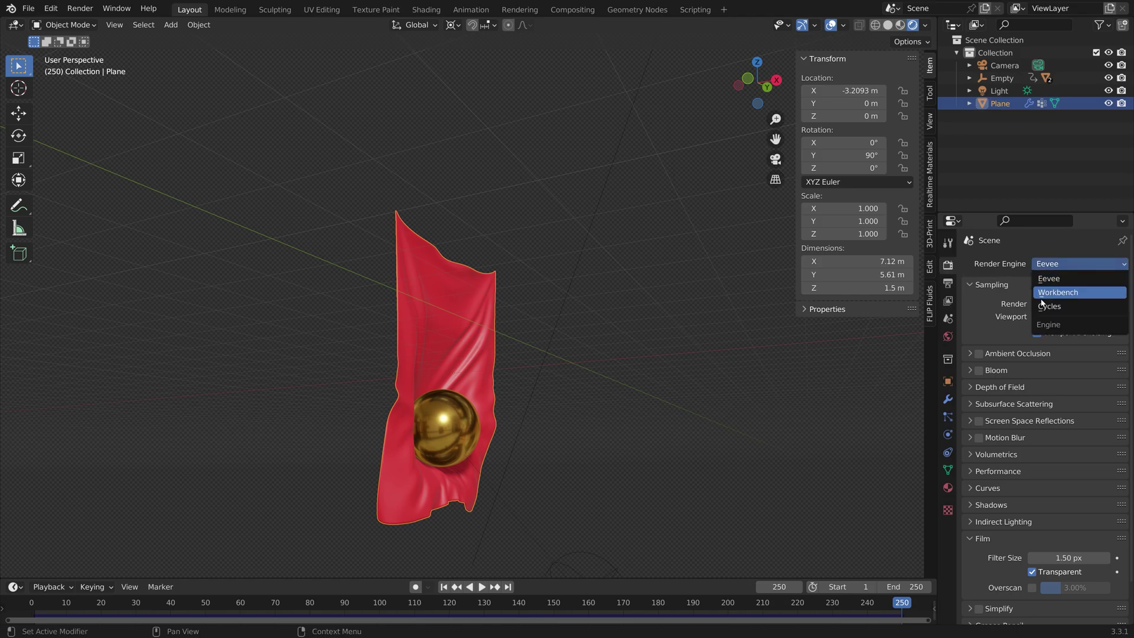
click(1037, 304)
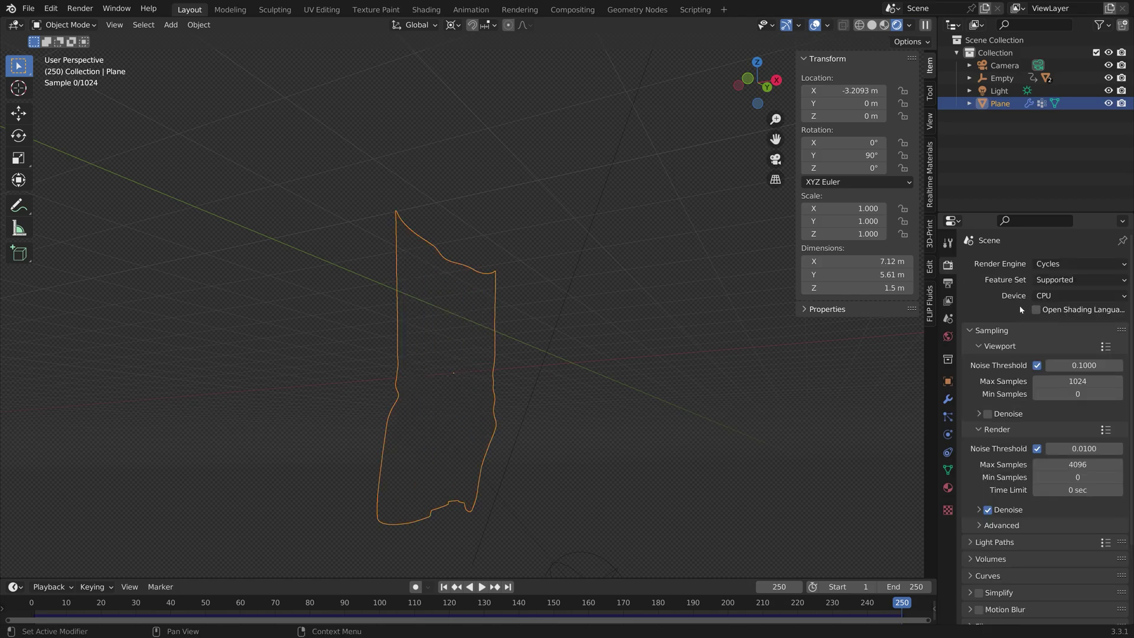
click(1054, 296)
click(1041, 324)
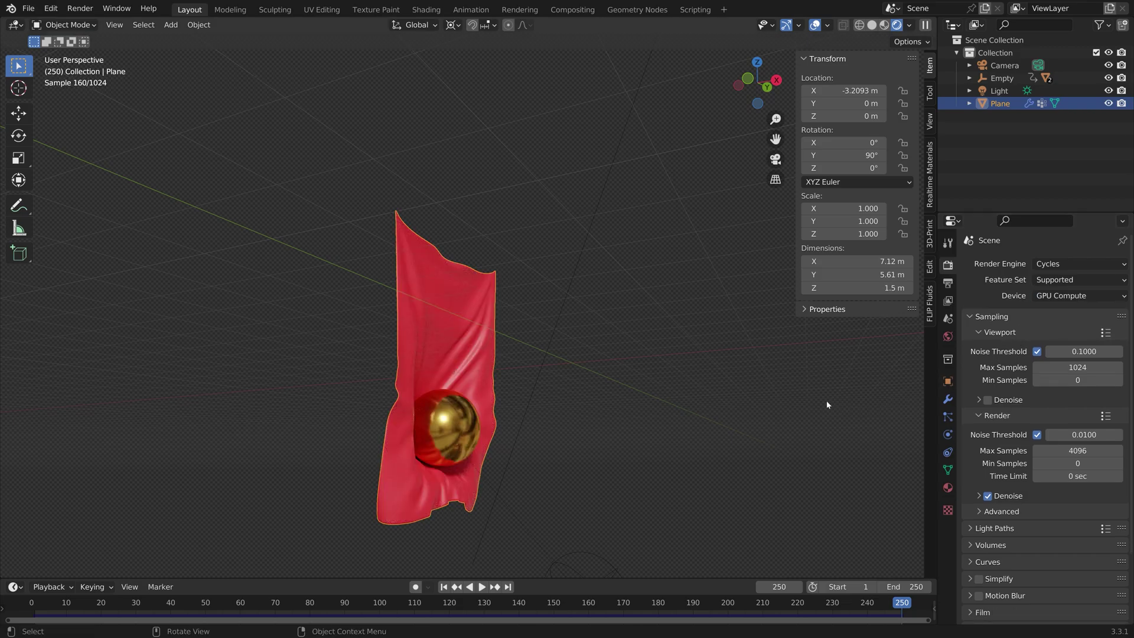
middle_drag(827, 405, 757, 422)
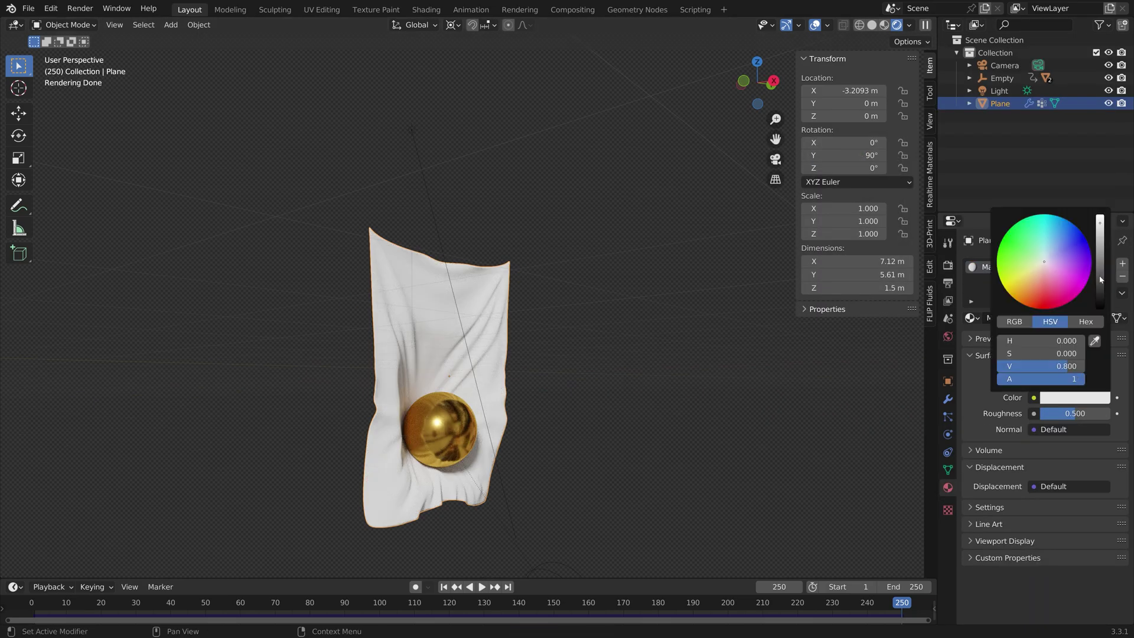
Give the cloth material a Velvet BSDF surface with a deep red color.
click(1044, 304)
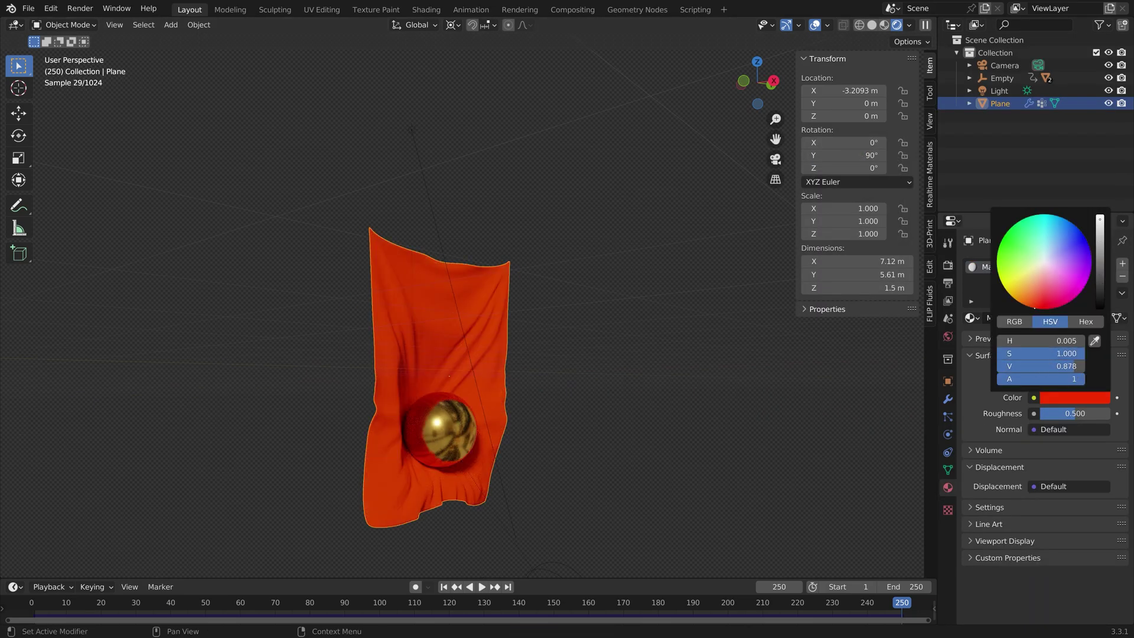
click(1051, 374)
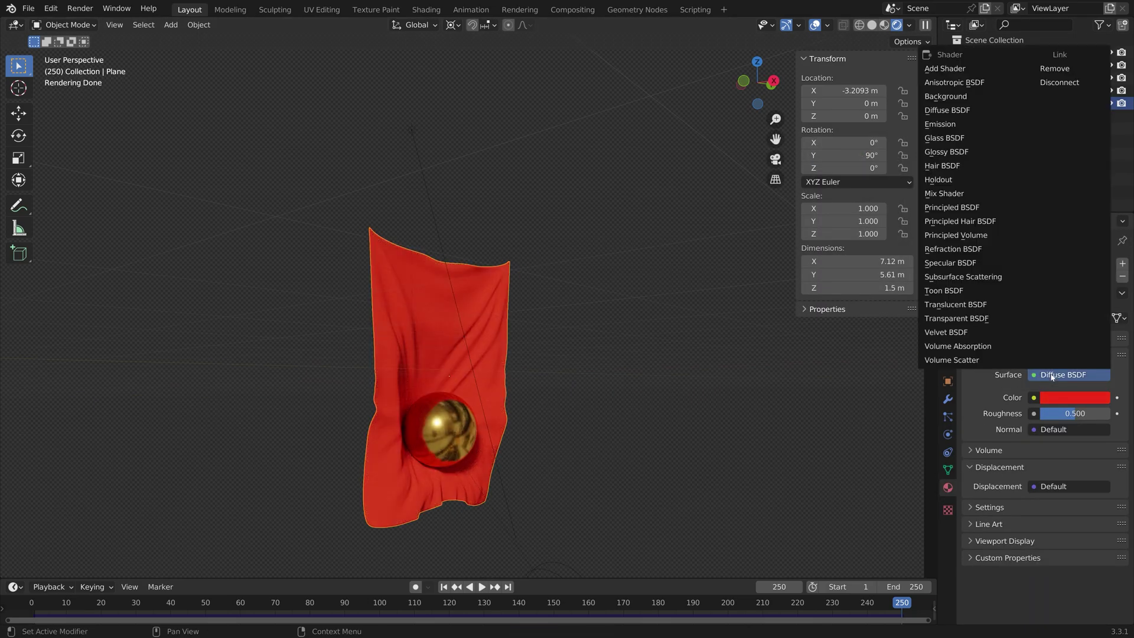
click(984, 333)
click(1074, 397)
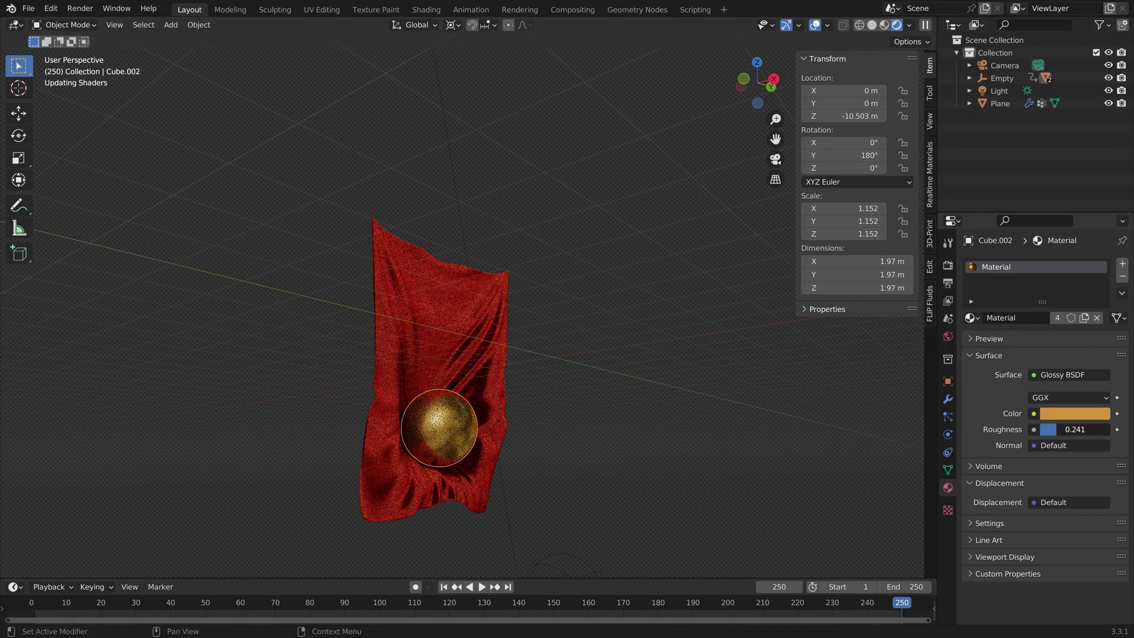
Change the sphere material's color to light cyan-blue and set its roughness to 0.333.
click(1074, 414)
drag(1100, 272, 1100, 233)
click(1042, 278)
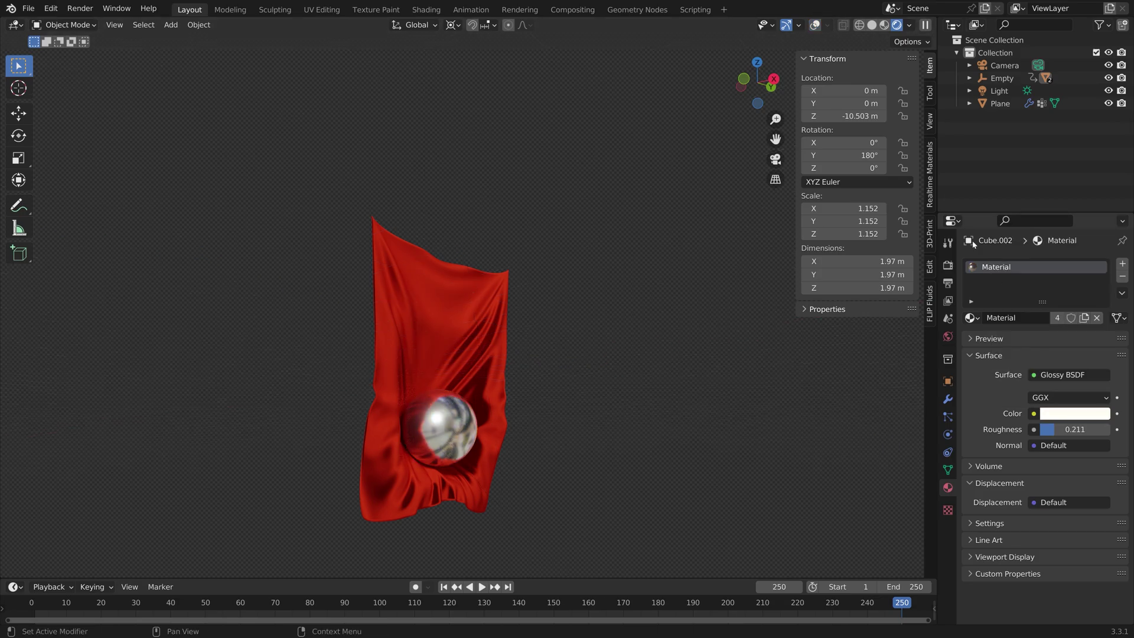
click(1057, 413)
mouse_move(1043, 298)
mouse_down()
mouse_move(1043, 317)
mouse_move(1049, 257)
mouse_up()
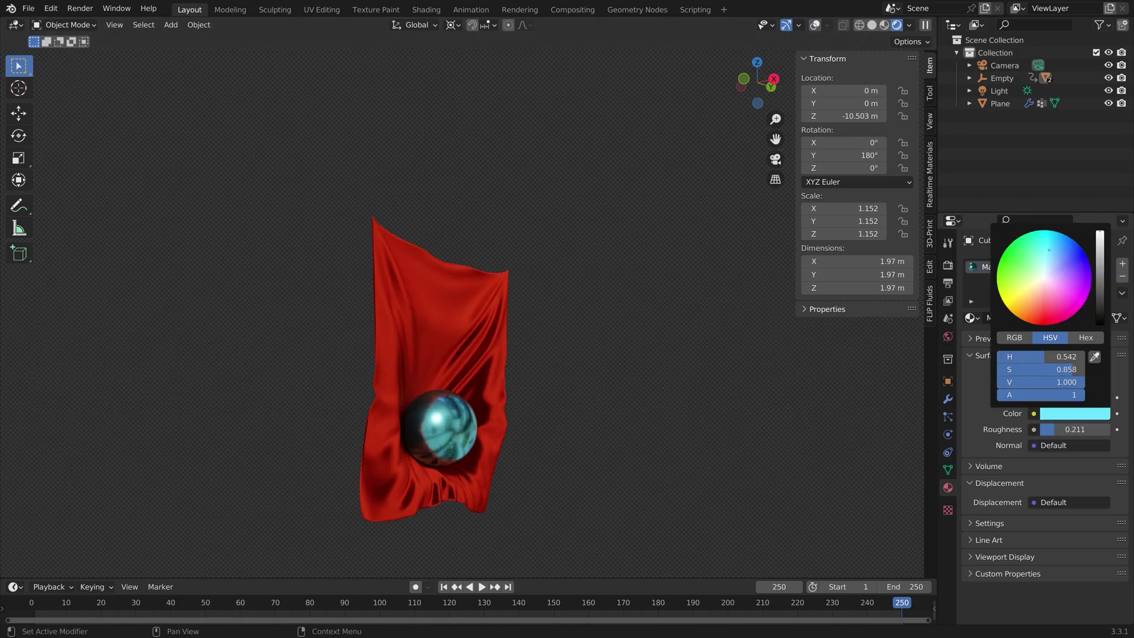
drag(1060, 430, 1067, 429)
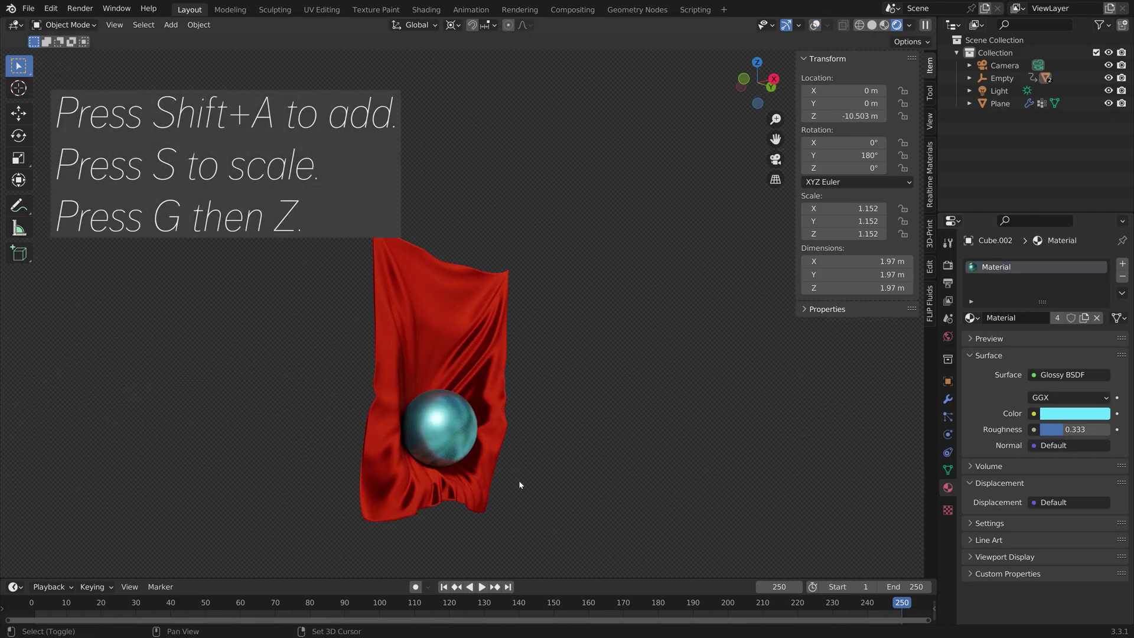
Add a large floor plane scaled to about 50.6 and place it below the cloth at about Z -5.25 m.
key(shift+a)
click(563, 353)
key(s)
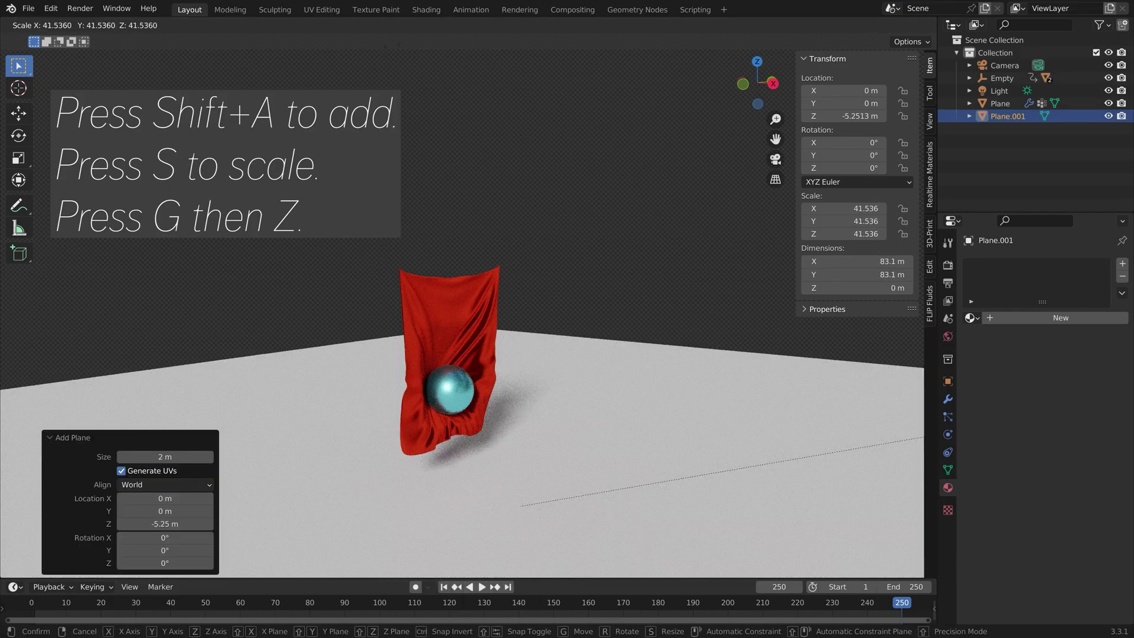
click(544, 352)
scroll(544, 352, up, 3)
Create a material for the floor plane with a near-black Glossy BSDF surface and 0.249 roughness.
click(1040, 318)
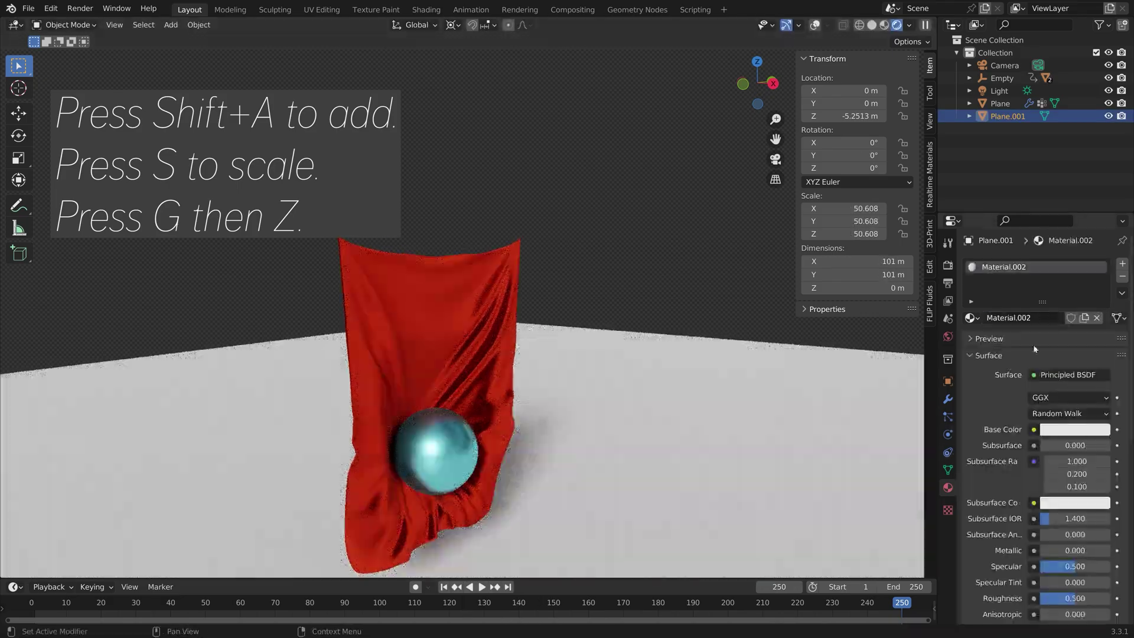
click(1067, 375)
click(958, 145)
click(1067, 414)
drag(1100, 302, 1099, 323)
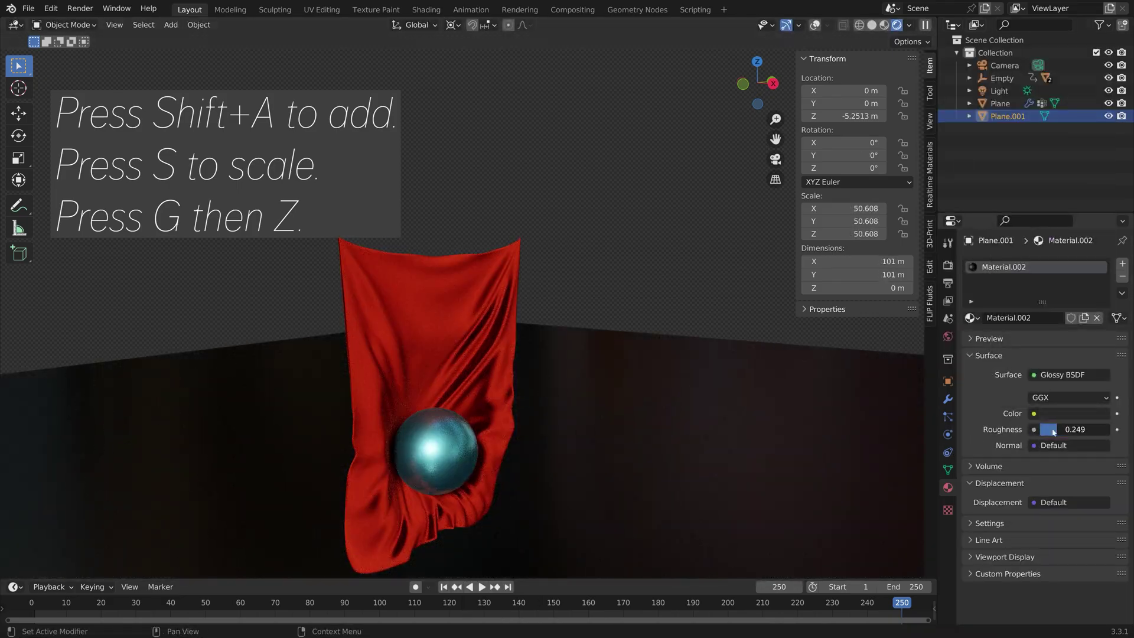
Raise the floor plane about 0.21 m along Z and save the scene as tut8.blend.
scroll(524, 455, down, 3)
key(g)
key(z)
click(536, 445)
key(ctrl+s)
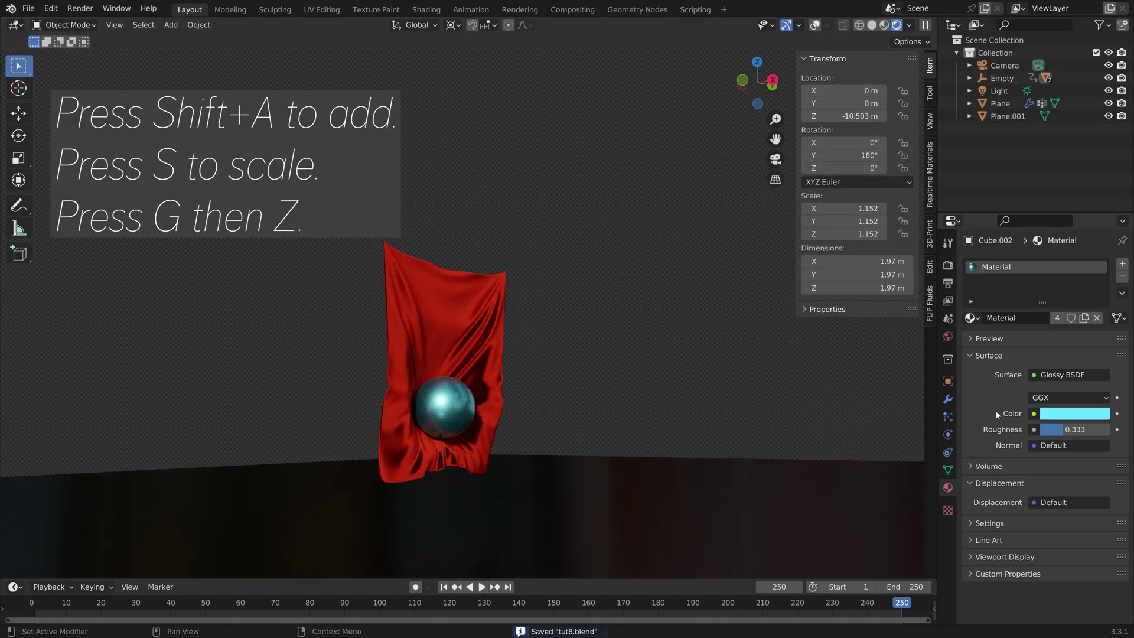
Change the spheres' glossy material color to white.
click(1072, 413)
click(1047, 277)
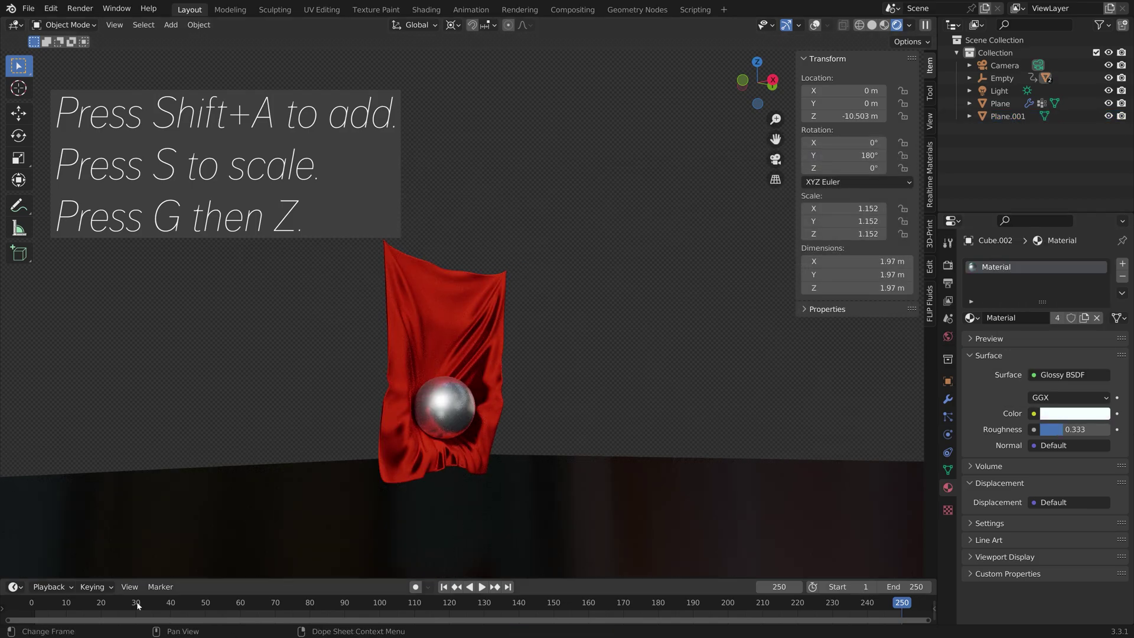
Lower the floor plane along Z to about -12.67 m, beneath the rotating spheres.
click(554, 458)
key(g)
key(z)
click(553, 470)
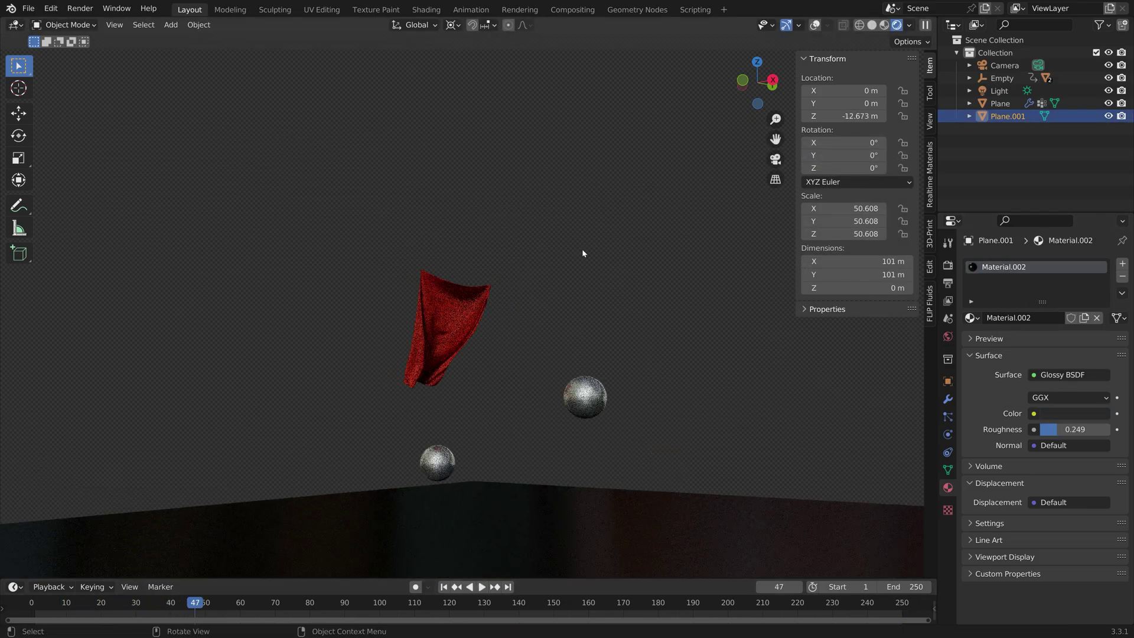
Scrub the timeline to frame 190 and save the scene as an incremented copy.
drag(201, 602, 692, 601)
key(ctrl+shift+s)
key(KP_Add)
key(Return)
Move the floor plane up along Z, closer to the bottom of the cloth.
middle_drag(475, 324, 476, 338)
scroll(476, 354, up, 4)
middle_drag(485, 424, 462, 427)
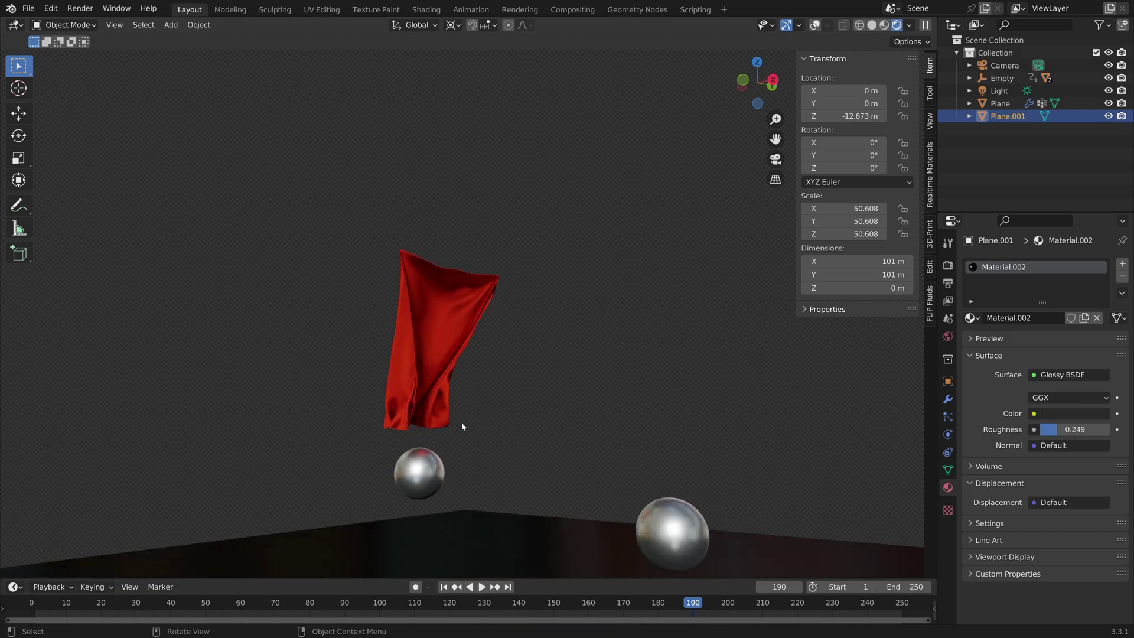
key(g)
key(z)
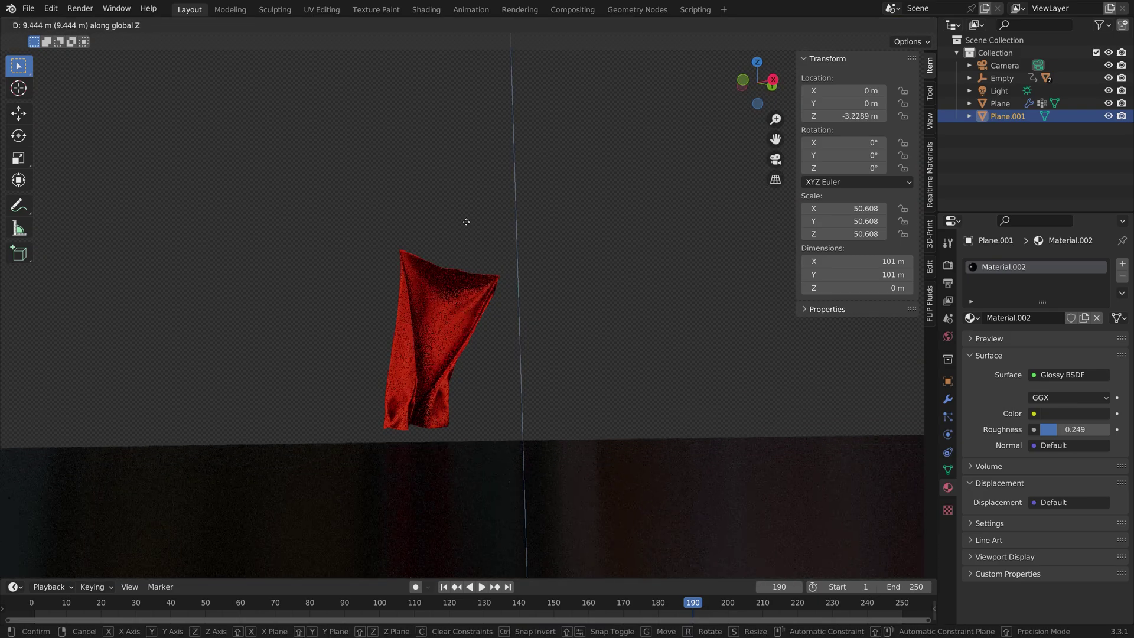
click(466, 223)
Go to frame 124 and shrink the floor plane to a scale of about 8.292.
drag(664, 599, 463, 610)
key(s)
click(534, 507)
key(s)
click(771, 473)
Raise the smaller floor plane about 1.33 m along Z to about -3.61 m.
key(g)
key(z)
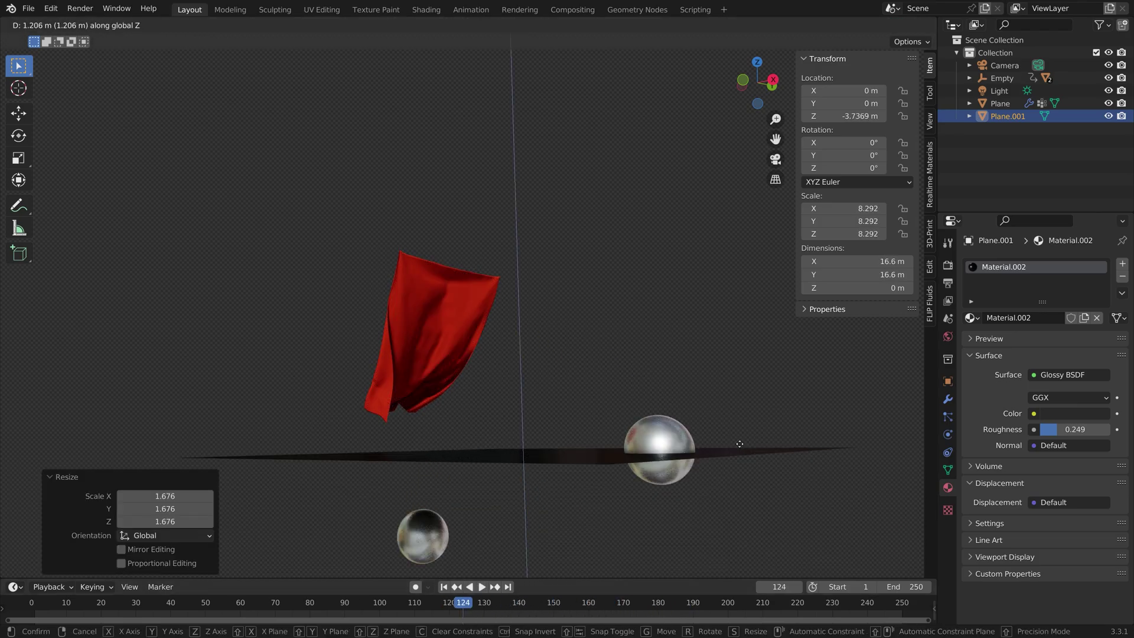
click(700, 487)
Align the camera to a closer view of the cloth and floor.
scroll(640, 484, up, 2)
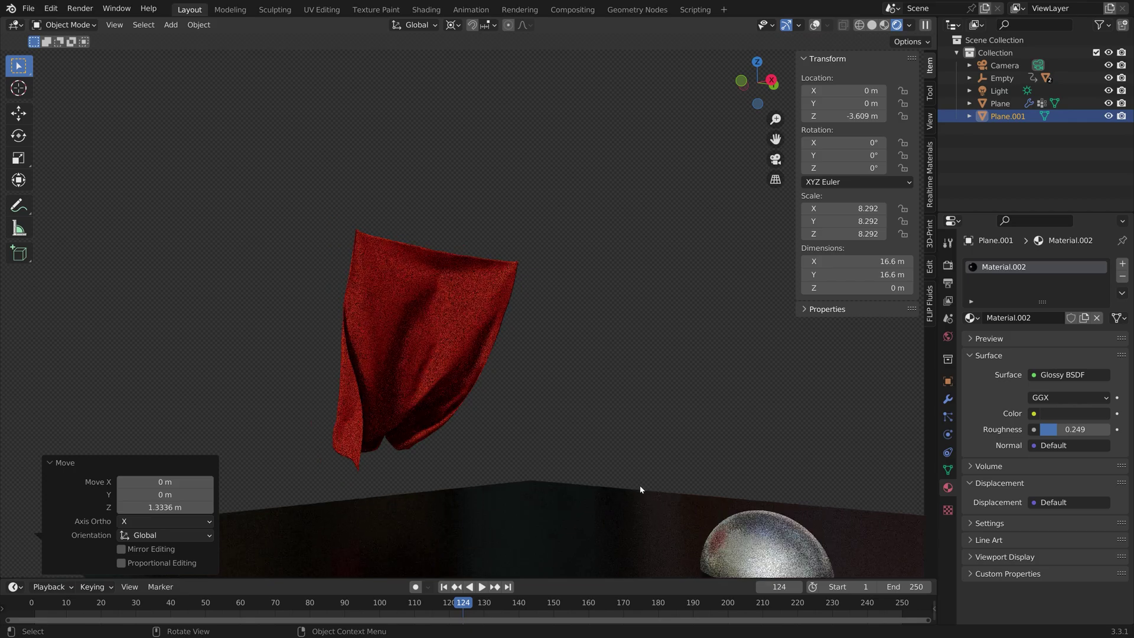
key(ctrl+alt+KP_0)
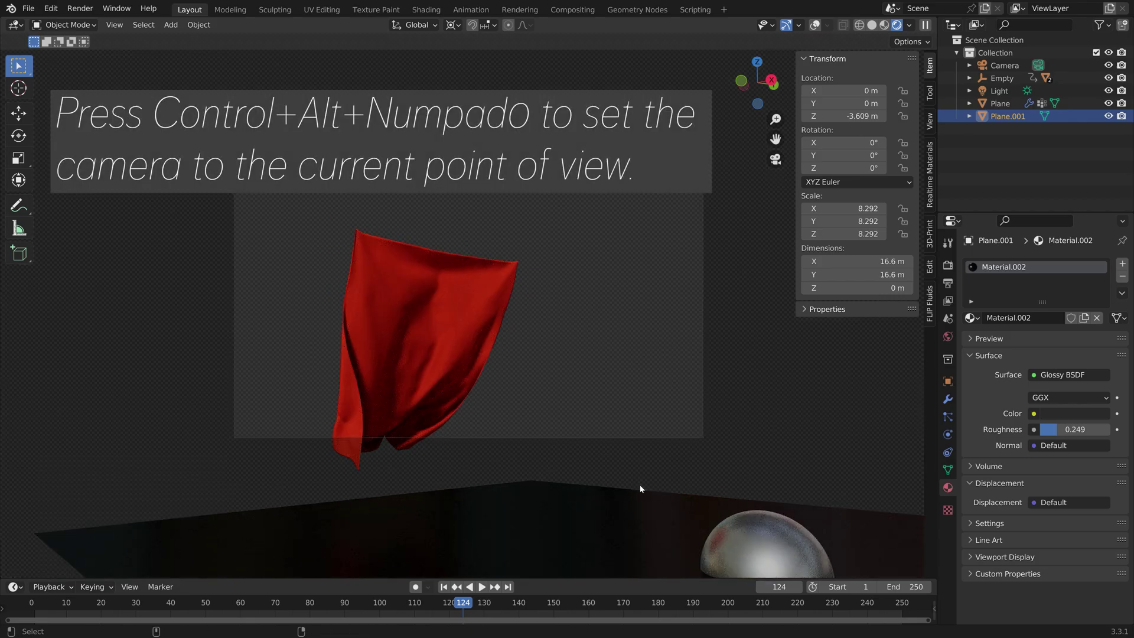
Lock the camera to the view and pull it back to include the cloth and more of the floor.
click(930, 120)
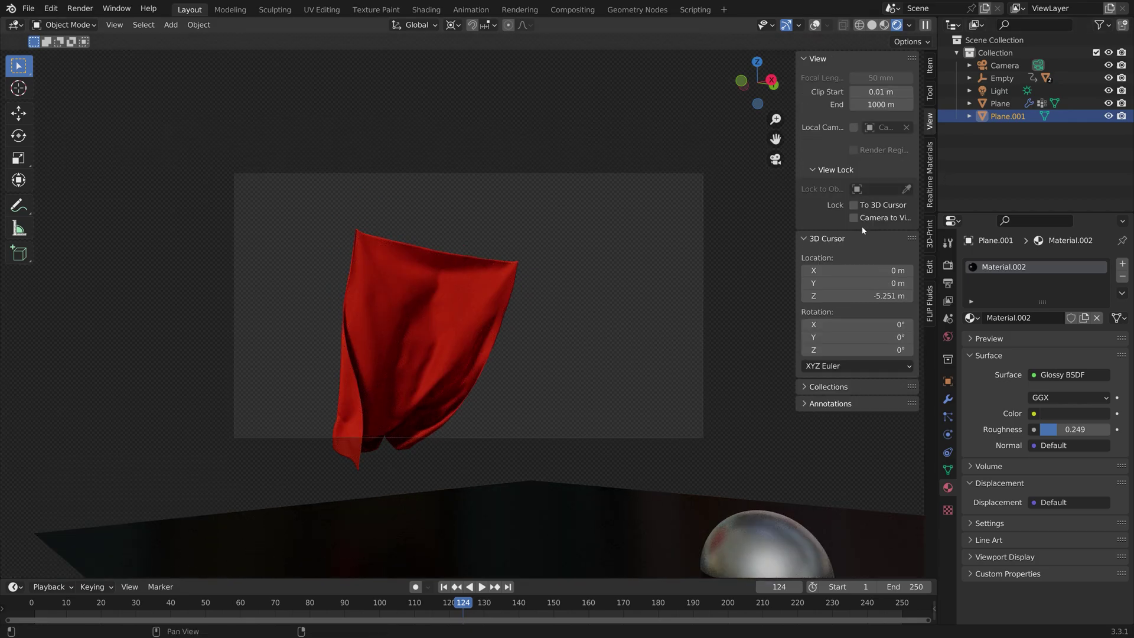
middle_drag(474, 372, 486, 339)
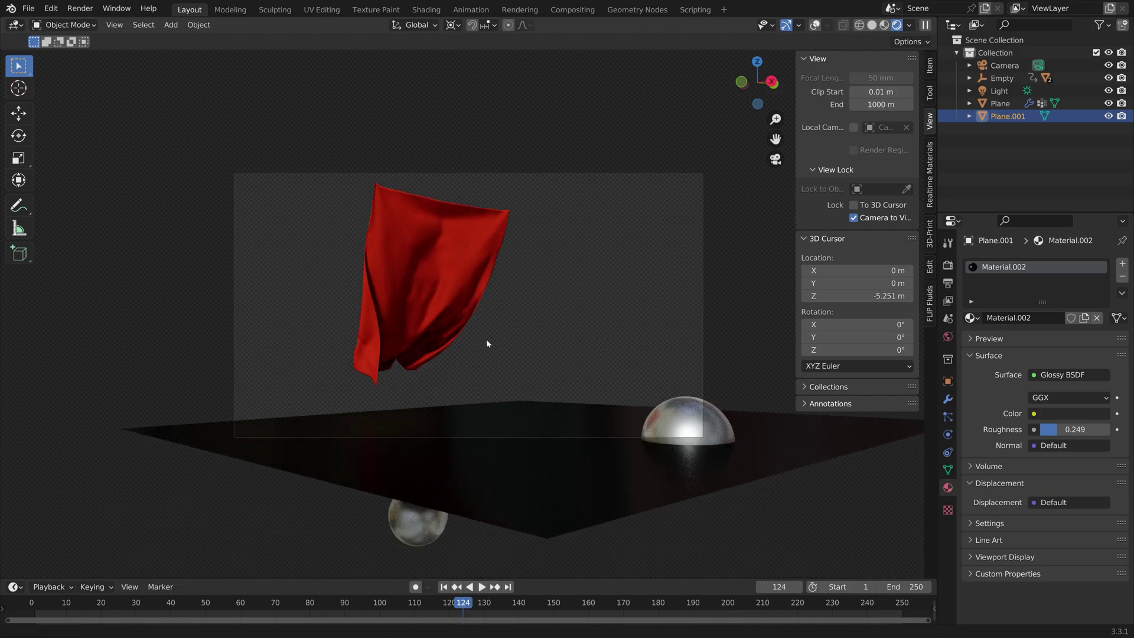
Scale the floor plane up by 1.684 and lower it about 0.42 m along Z.
key(s)
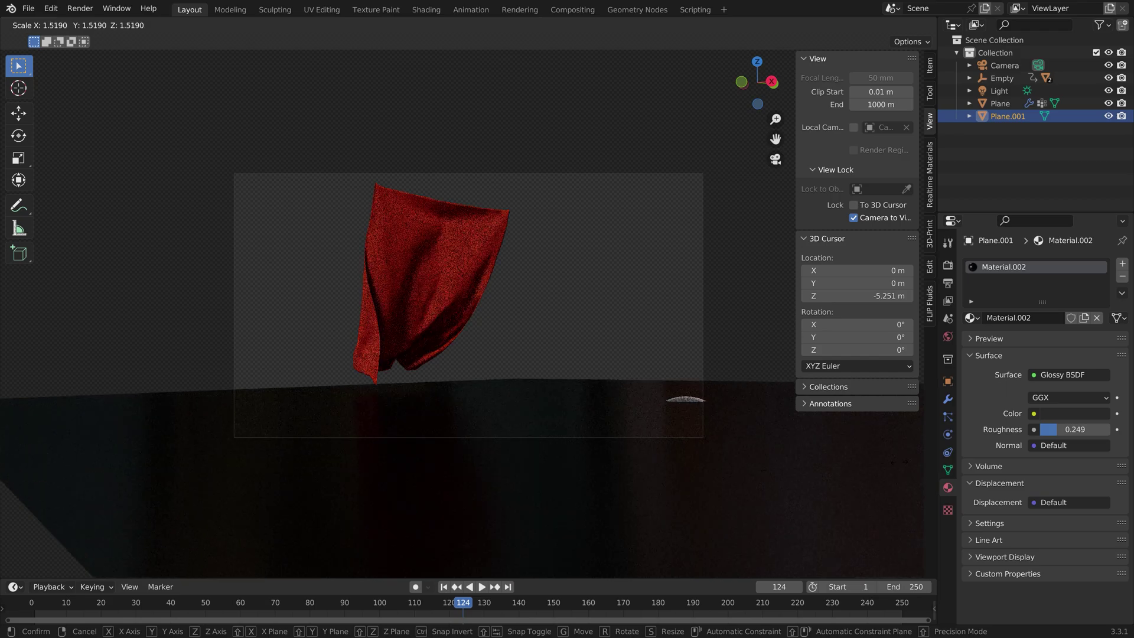
click(12, 452)
key(g)
key(z)
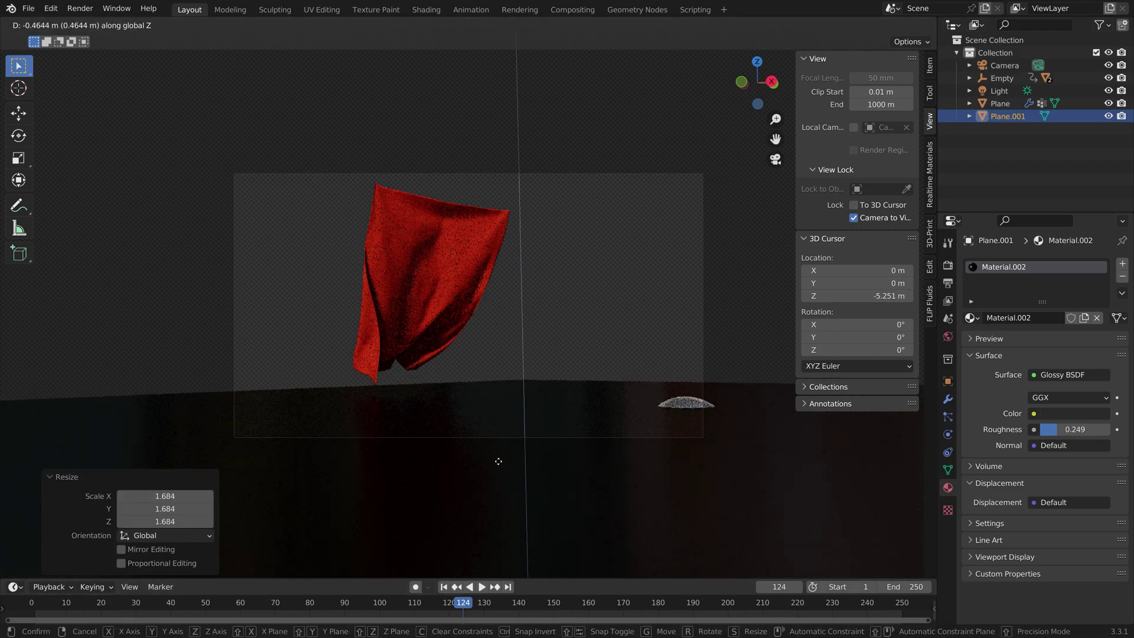
click(506, 349)
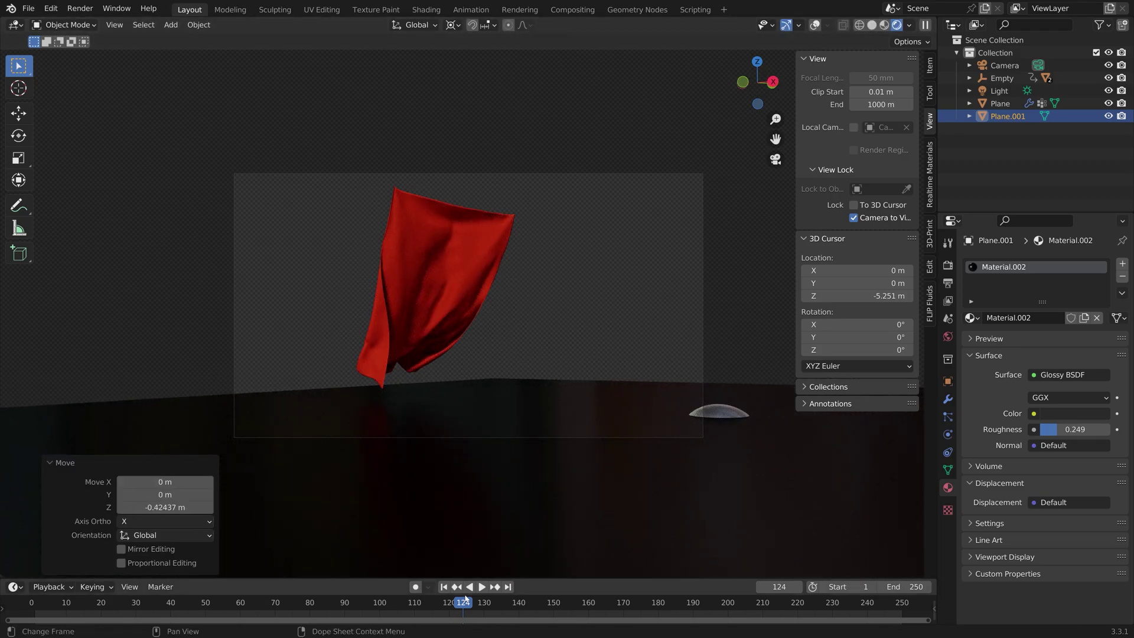
Go to frame 116 and lower the floor plane about 0.79 m along Z.
drag(370, 606, 435, 604)
key(g)
key(z)
click(484, 466)
key(s)
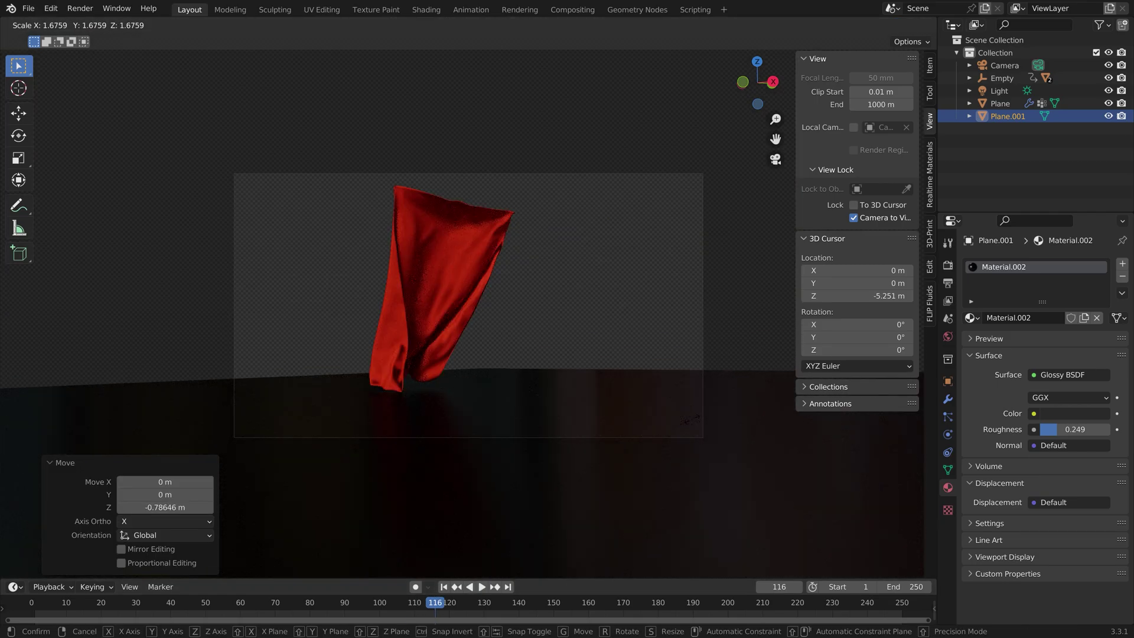
right_click(483, 466)
Save an incremented copy of the file as tut10.blend.
key(ctrl+shift+s)
key(KP_Add)
key(Return)
Change the transform pivot point and scale the floor plane up by 5.385.
click(452, 25)
click(489, 68)
key(s)
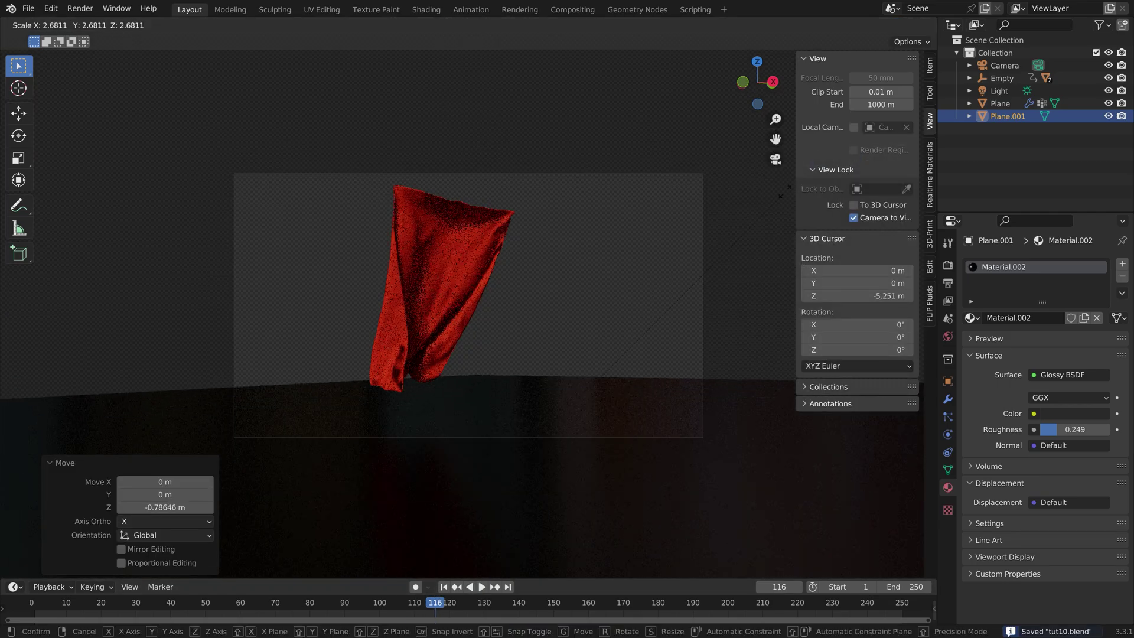
click(249, 635)
Preview the animation up to frame 100 and save an incremented copy of the file as tut11.blend.
drag(435, 602, 247, 588)
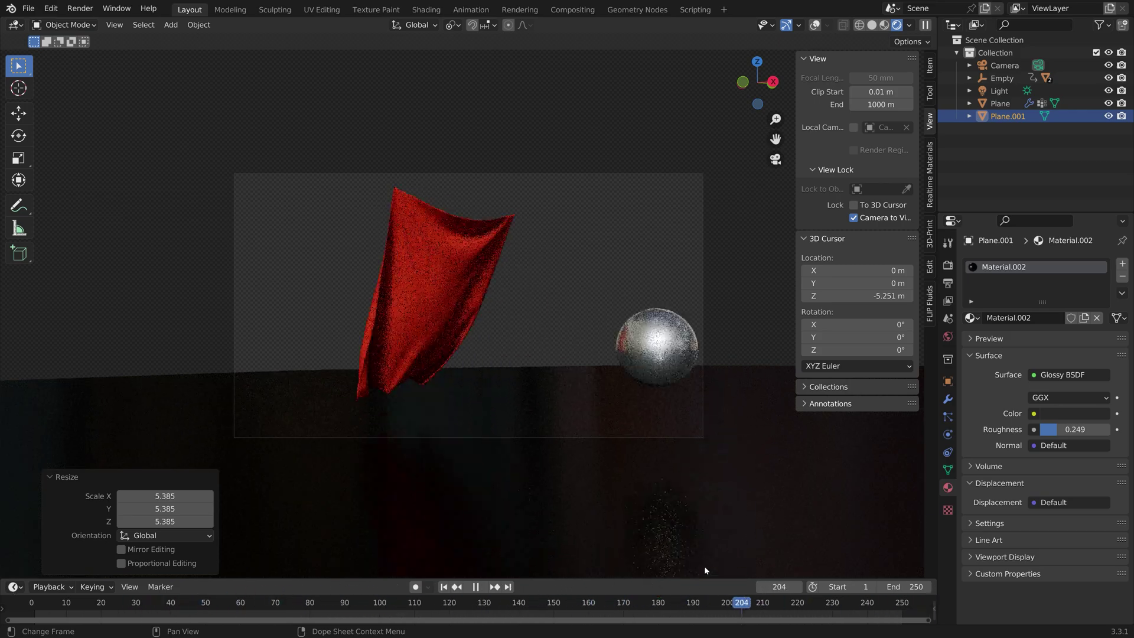
key(Escape)
key(ctrl+shift+s)
key(Return)
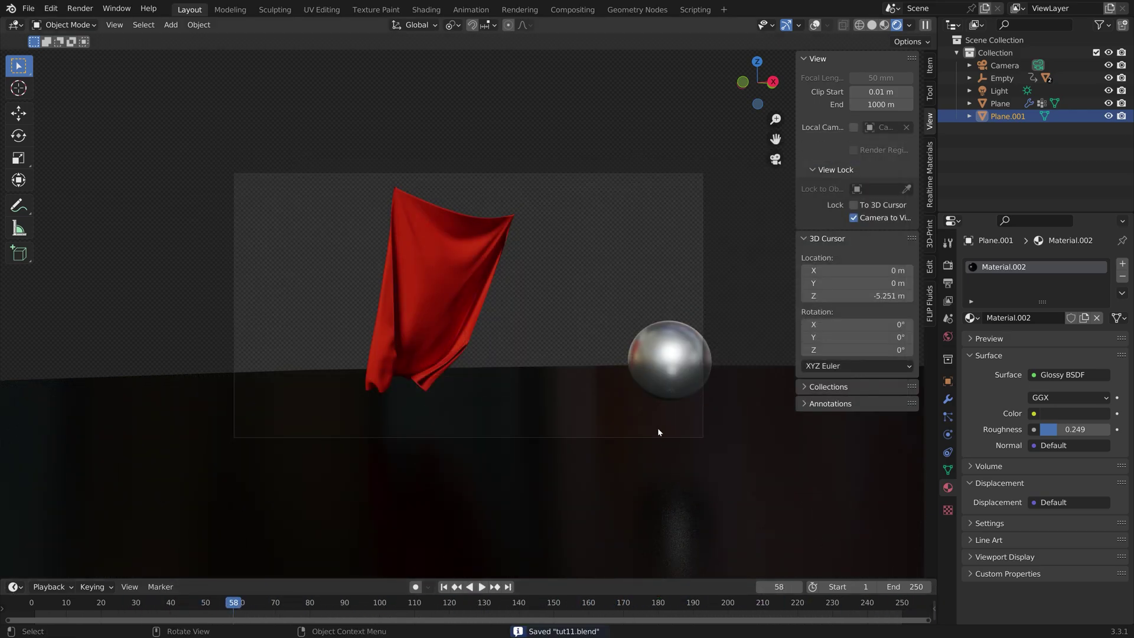
drag(284, 603, 379, 602)
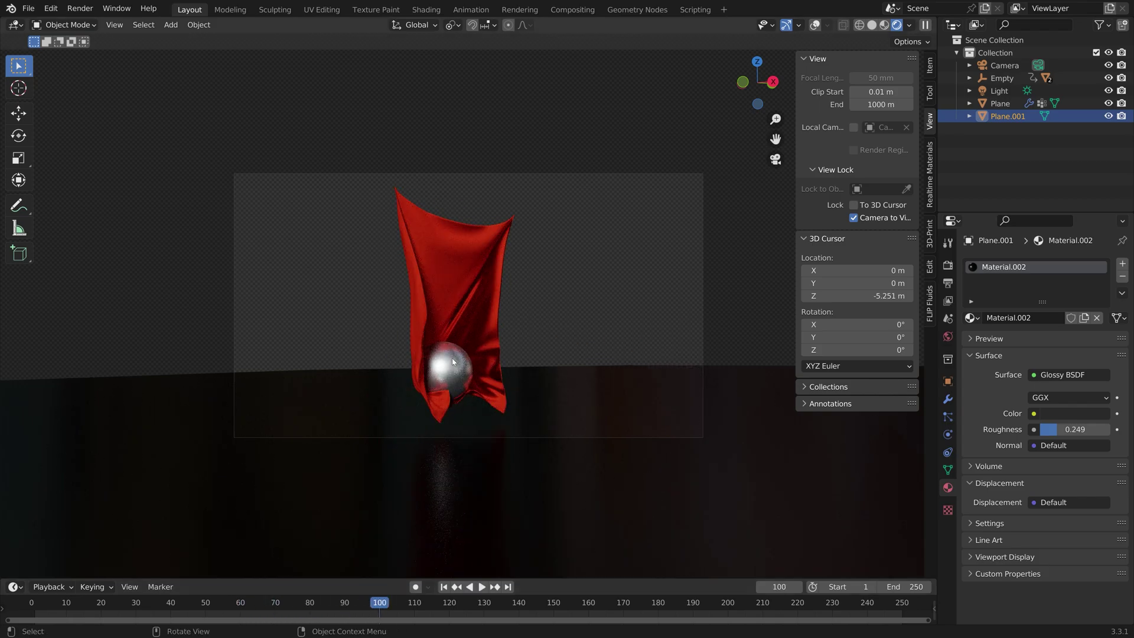
Create a Cloth folder in E:\Large renders and set the render output path to E:\Large renders\Cloth\tut.
click(948, 284)
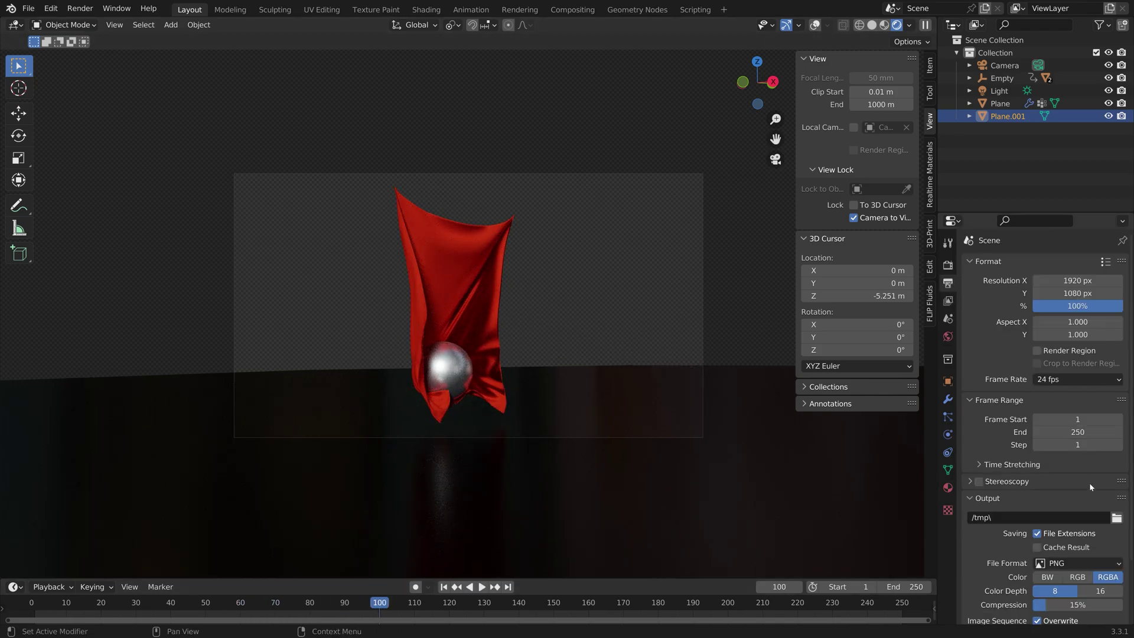
scroll(1089, 482, down, 3)
click(1117, 457)
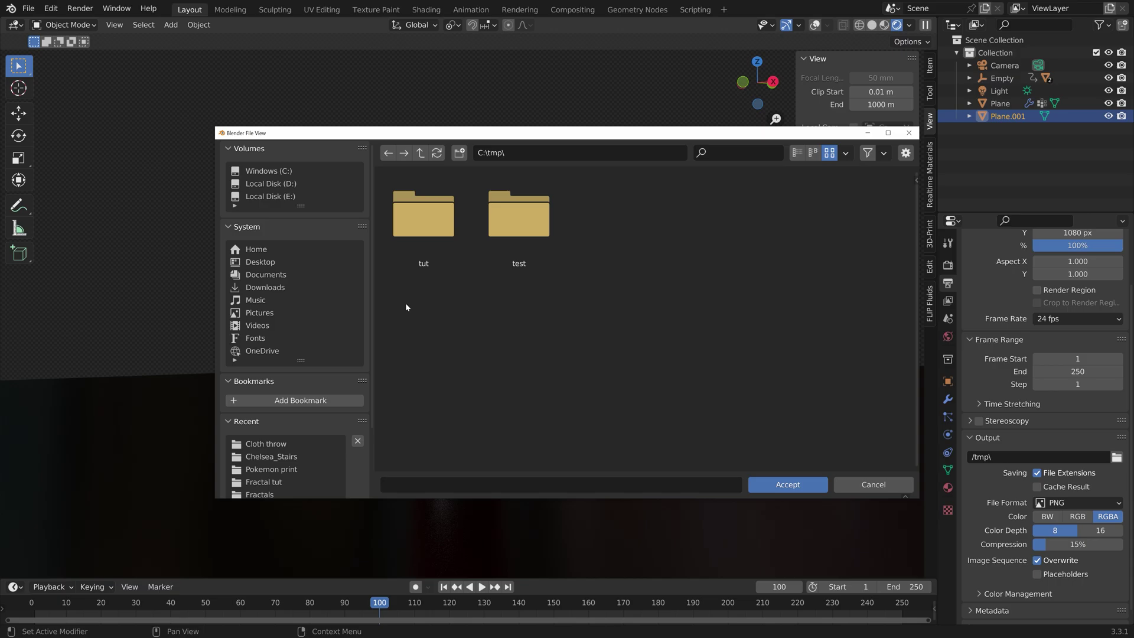
click(271, 196)
double_click(698, 241)
click(458, 153)
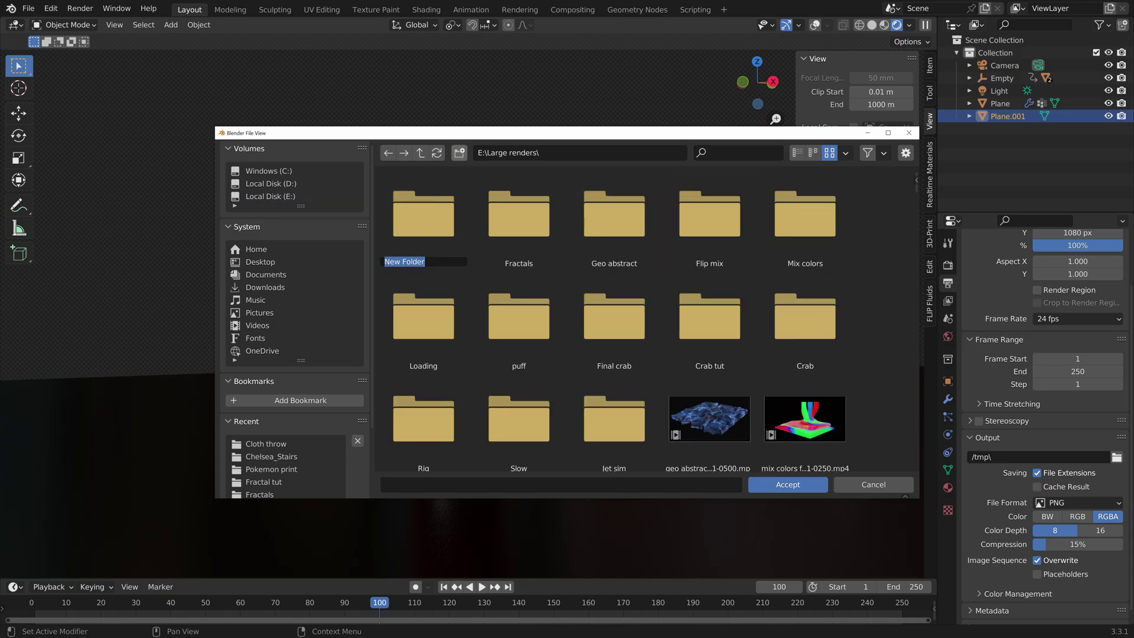
text(Cloth)
key(Return)
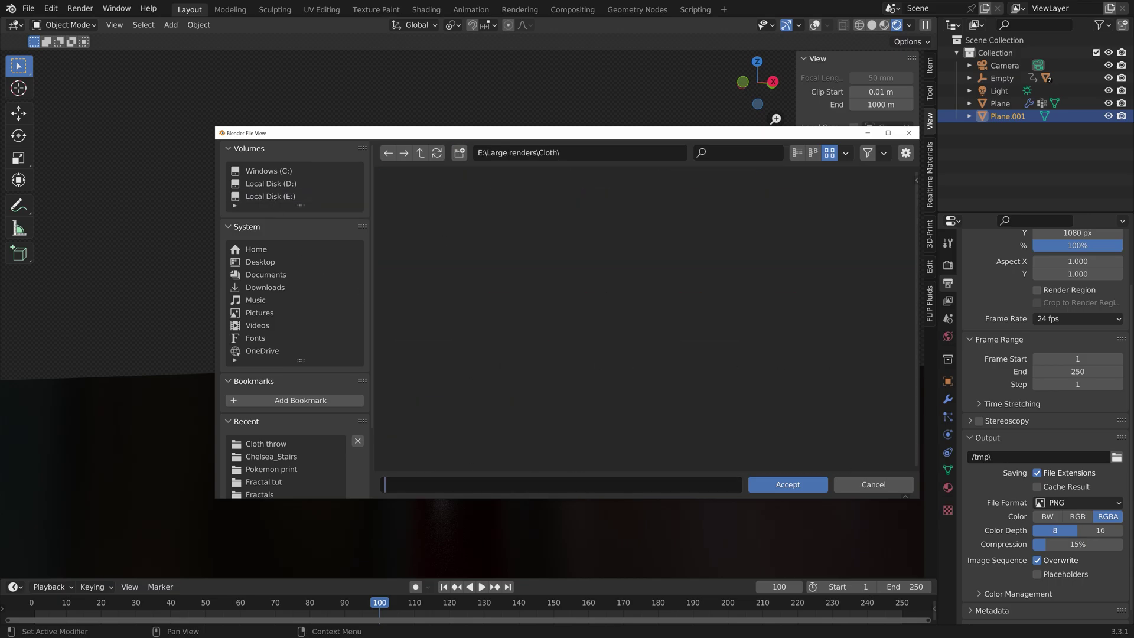
key(Return)
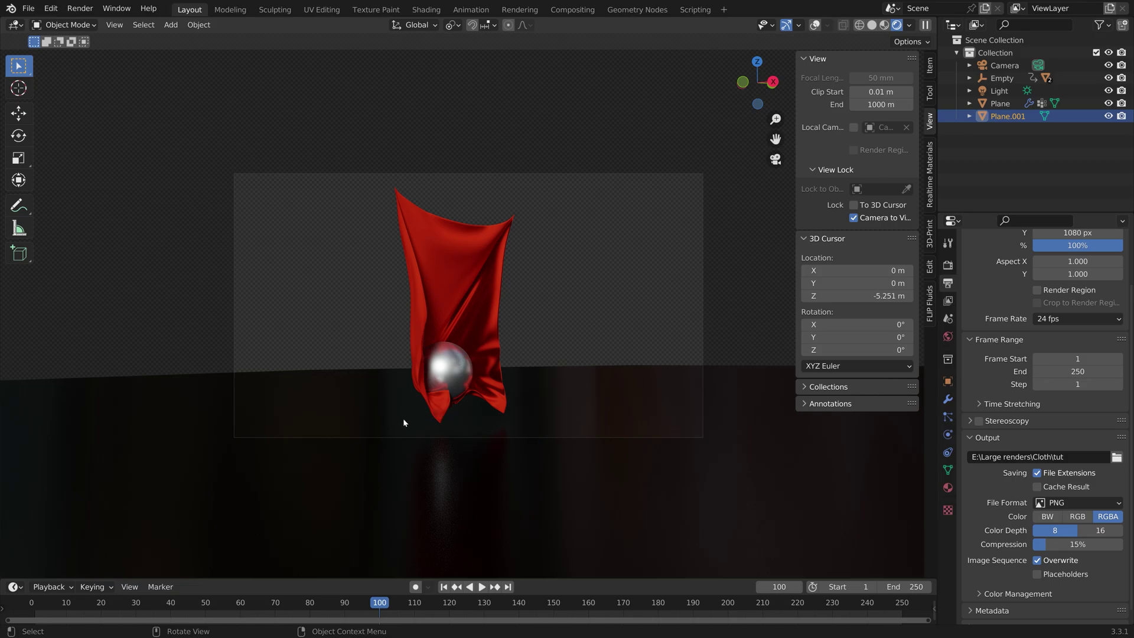
Scrub the timeline to frame 256 and start rendering the animation.
drag(380, 607, 922, 581)
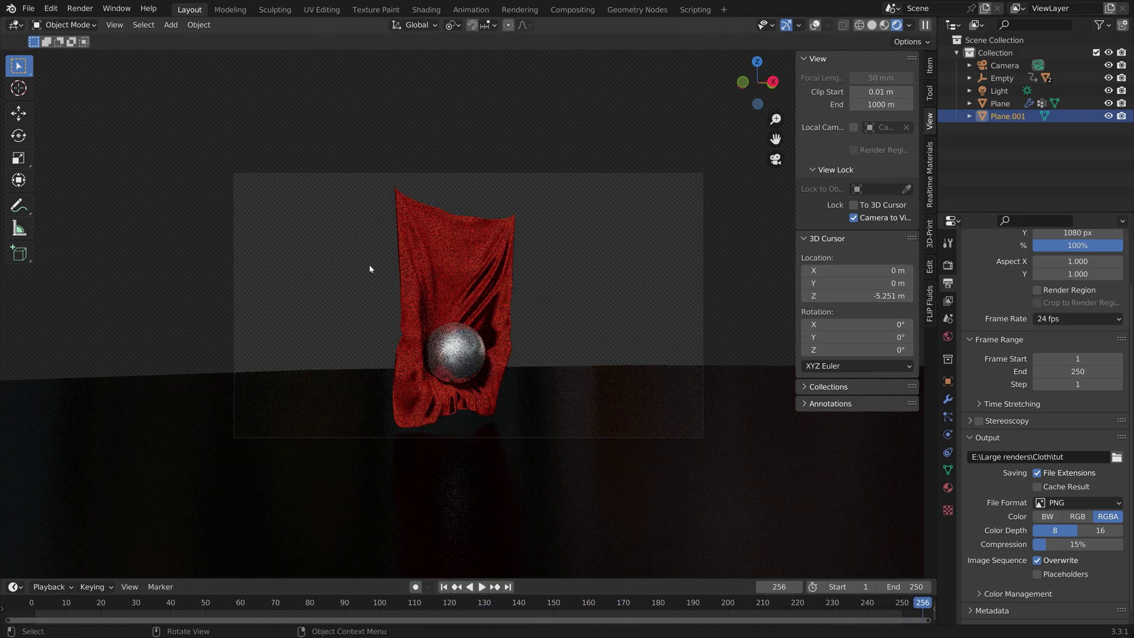
click(92, 11)
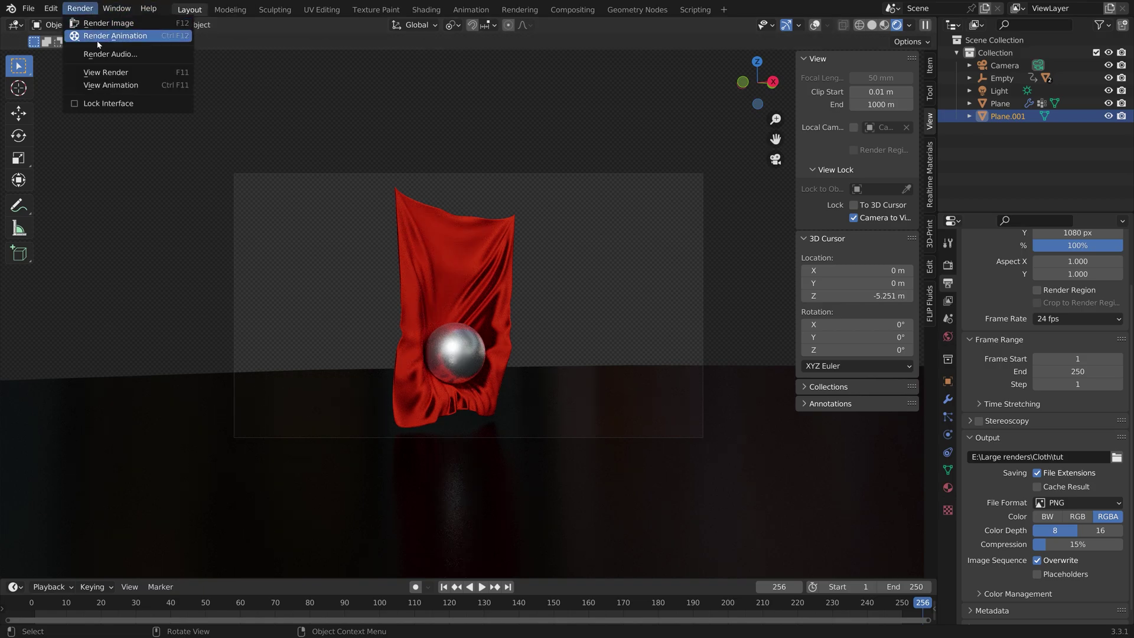